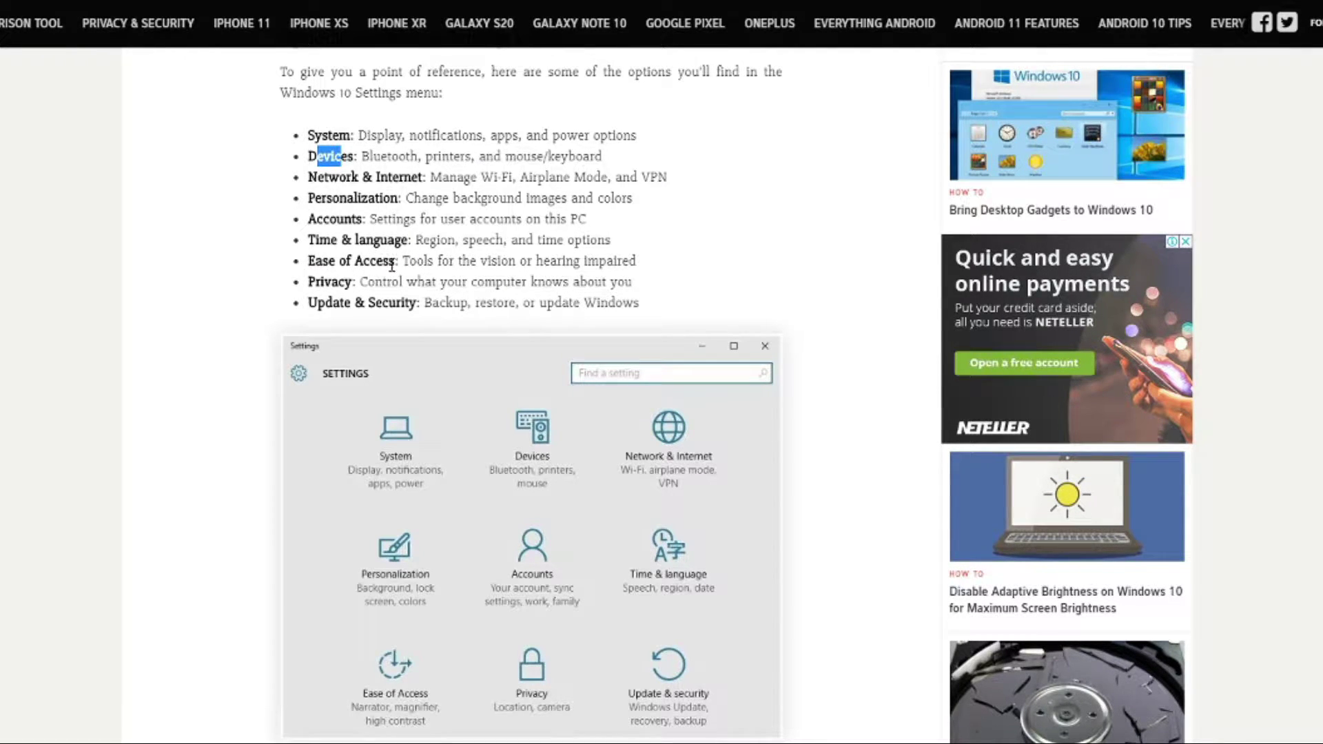
Read the article's list of options available in Control Panel, highlighting category names from System and Security to Ease of Access
scroll(410, 305, "down", 6)
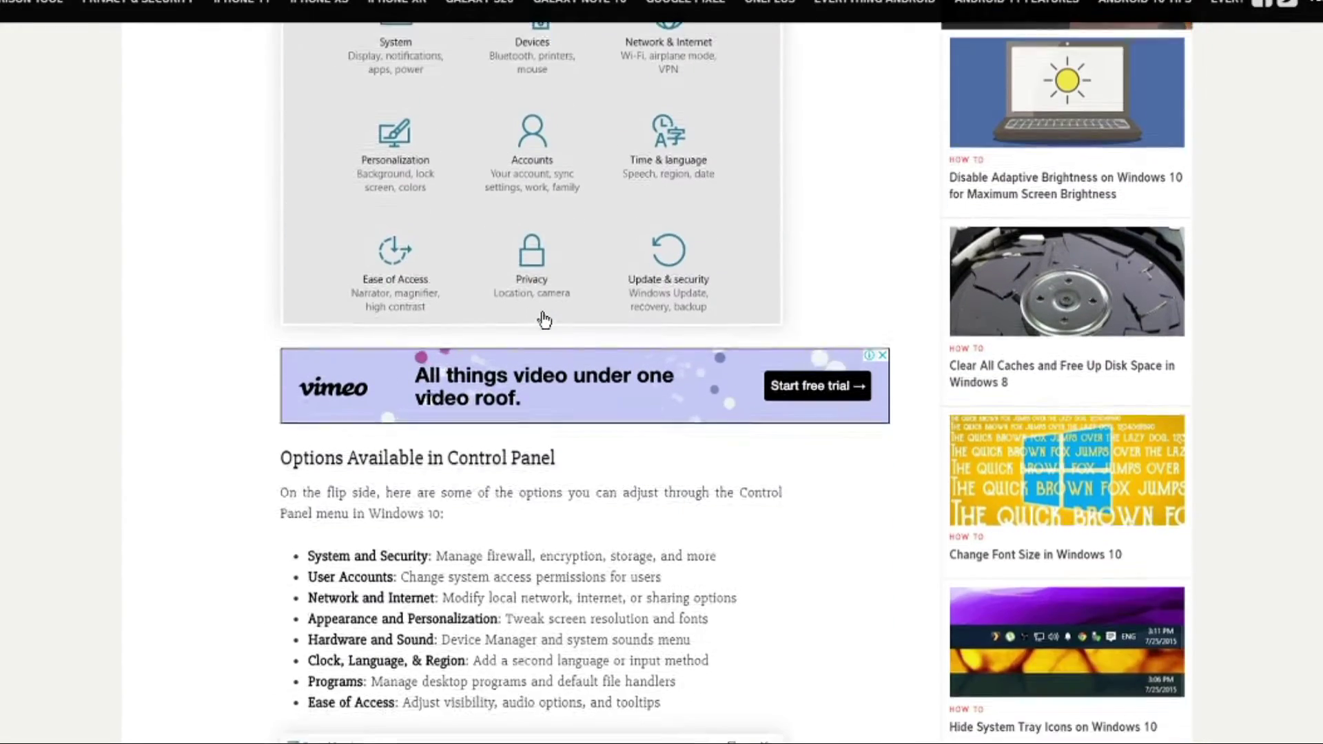
scroll(545, 320, "down", 4)
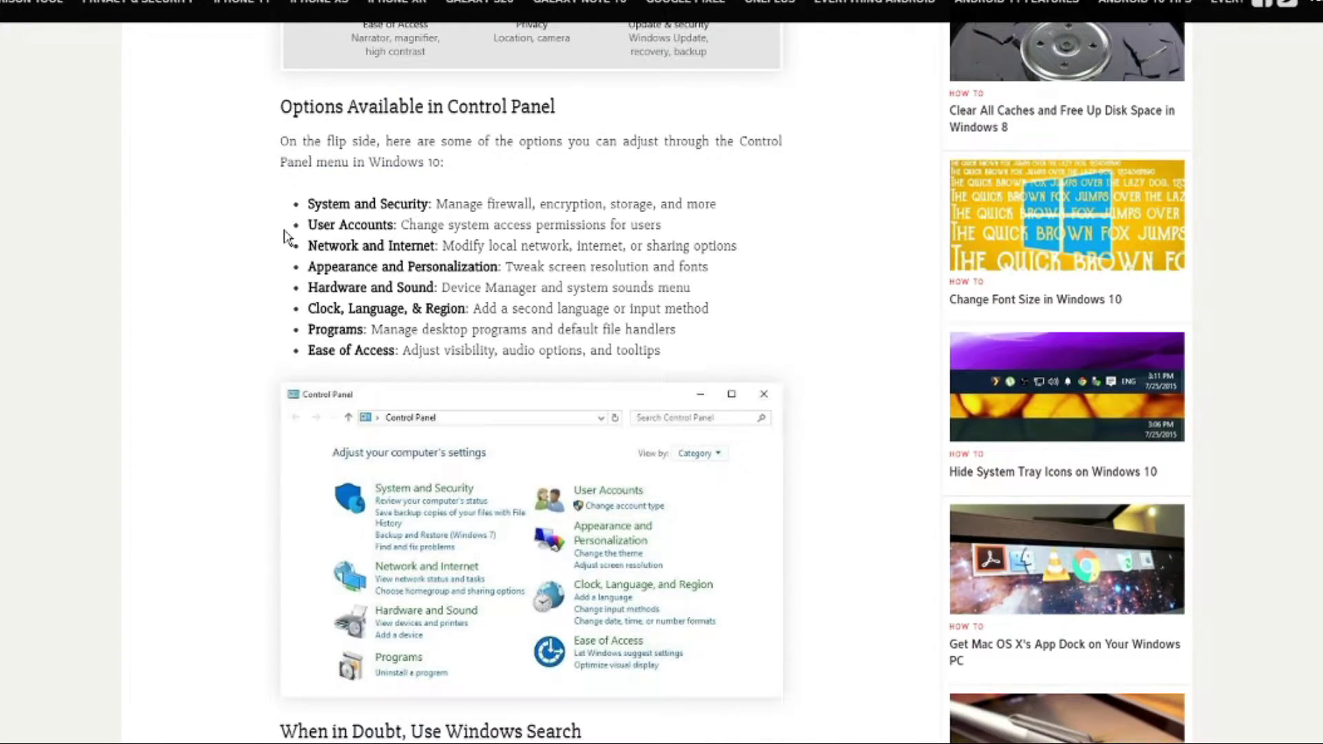
scroll(416, 256, "down", 3)
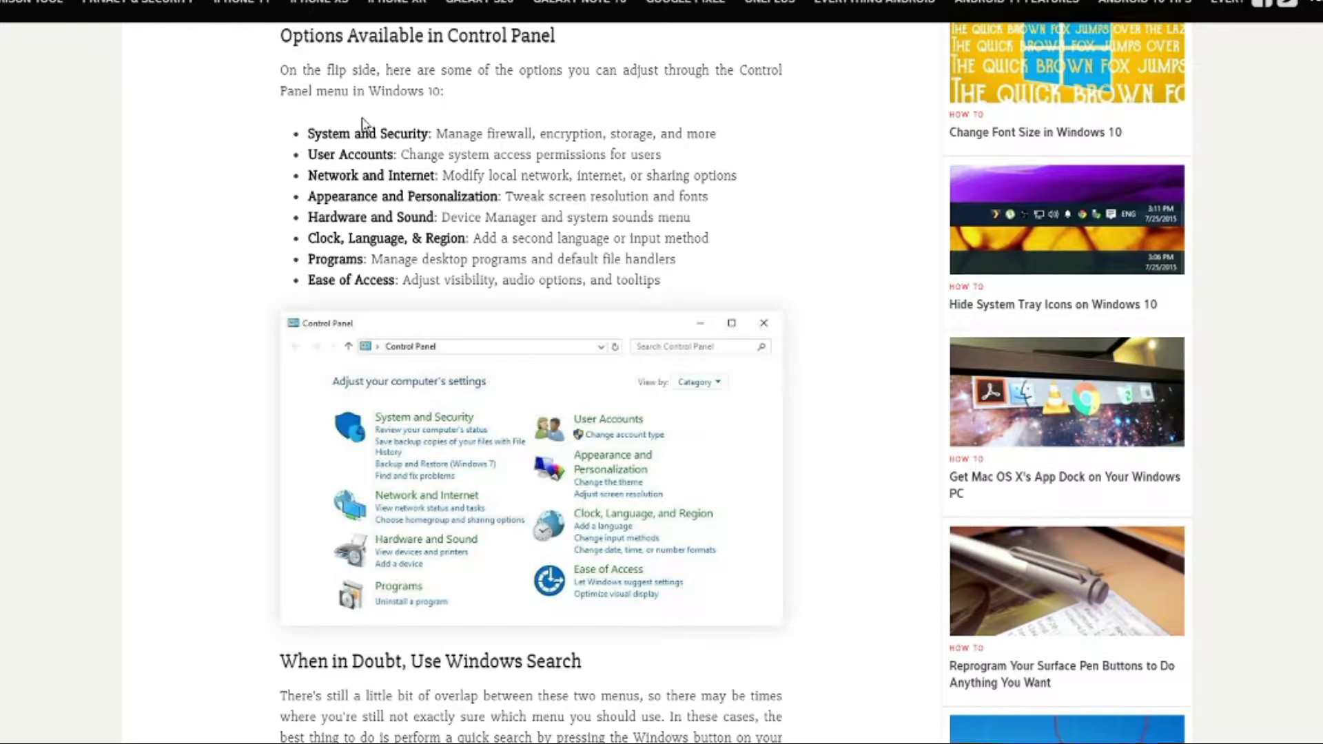
left_click_drag(312, 133, 429, 133)
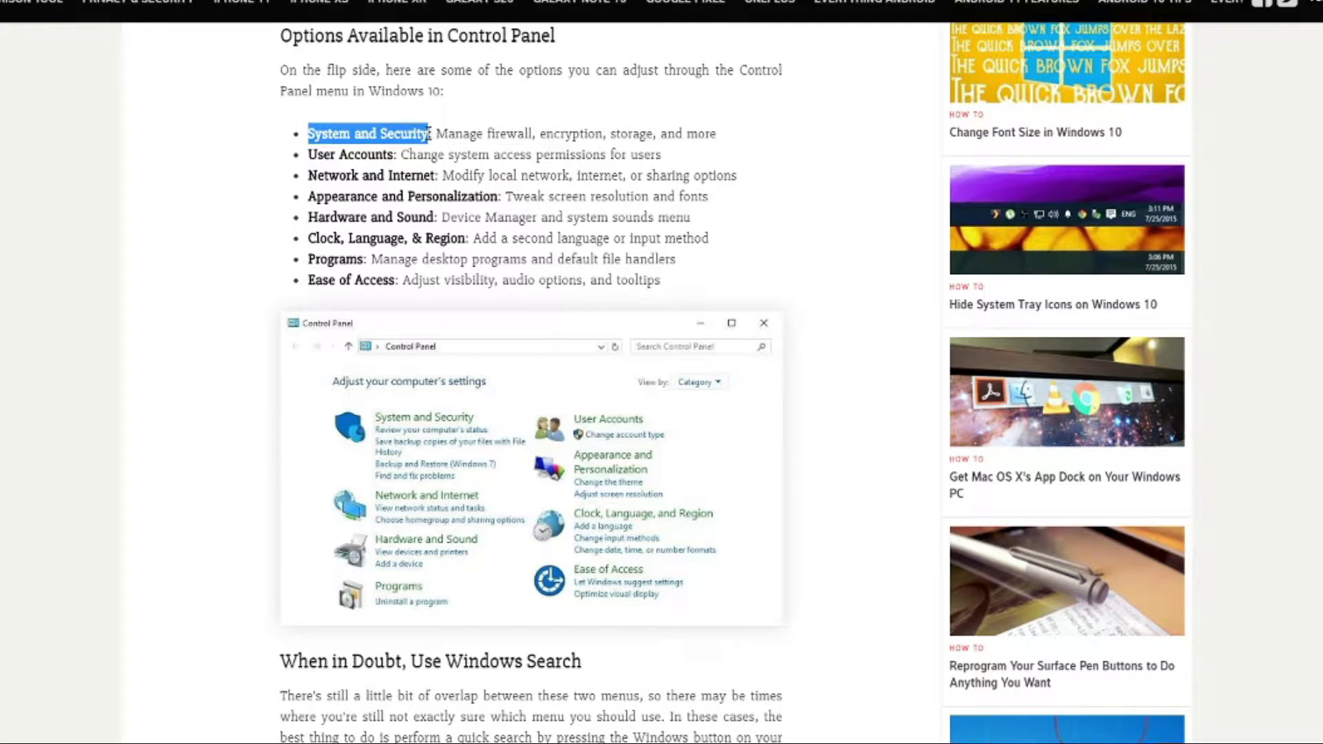
left_click_drag(308, 154, 424, 178)
left_click_drag(309, 197, 449, 242)
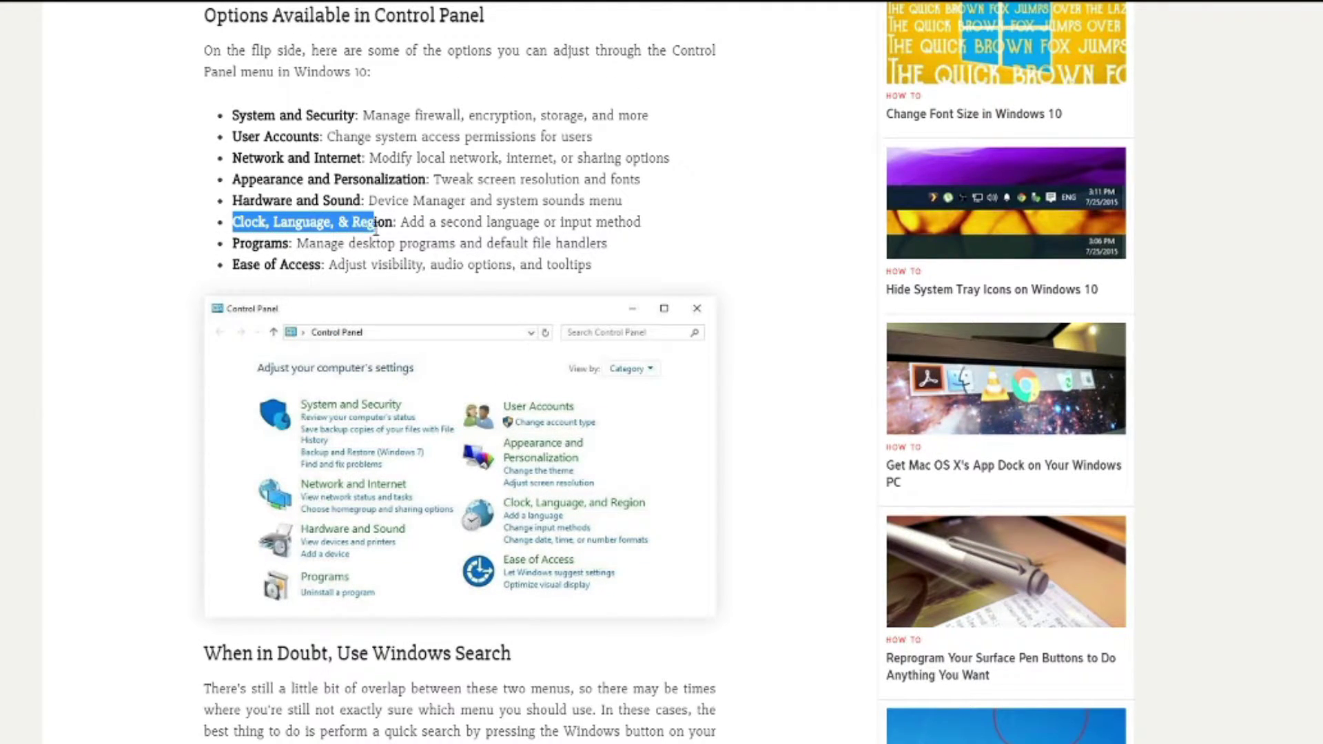
left_click_drag(232, 244, 316, 267)
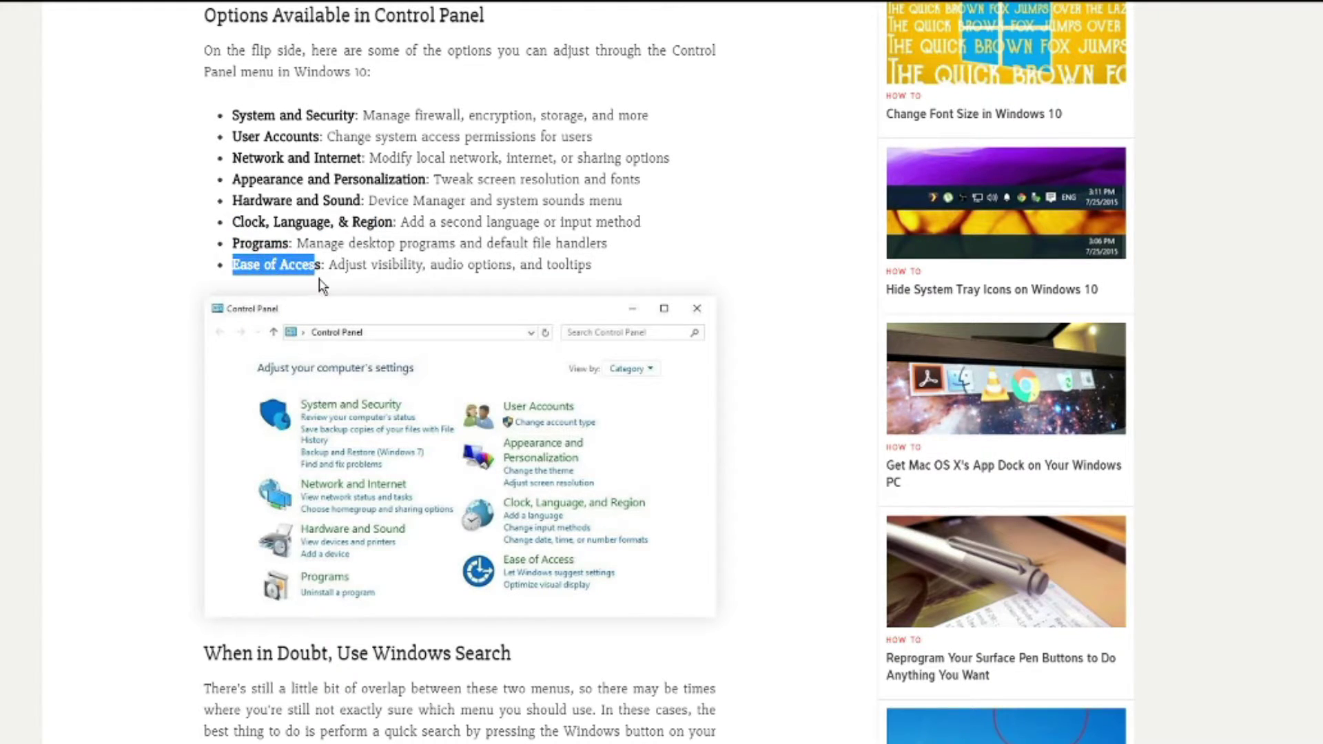
Skim the article's Windows Search section and review the section on differences between Control Panel and the Settings menu
scroll(319, 283, "down", 3)
scroll(303, 234, "down", 2)
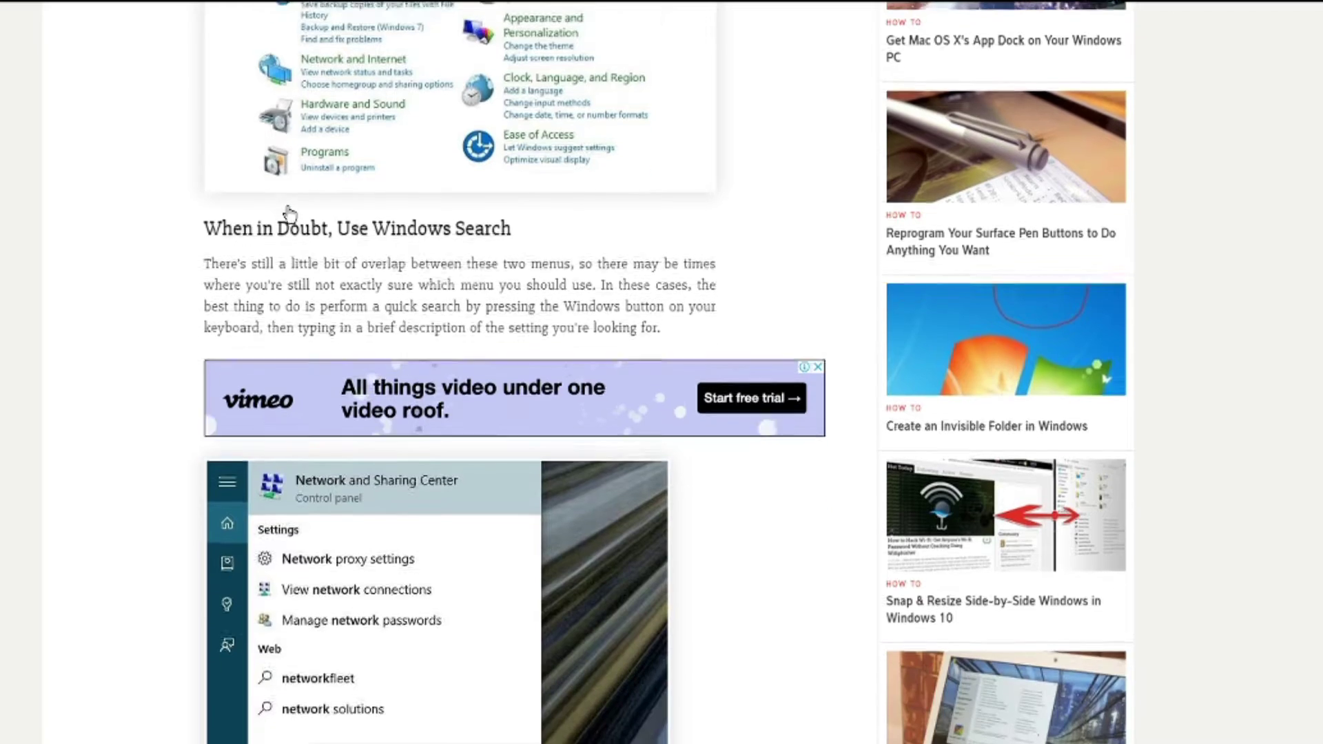
scroll(289, 219, "up", 2)
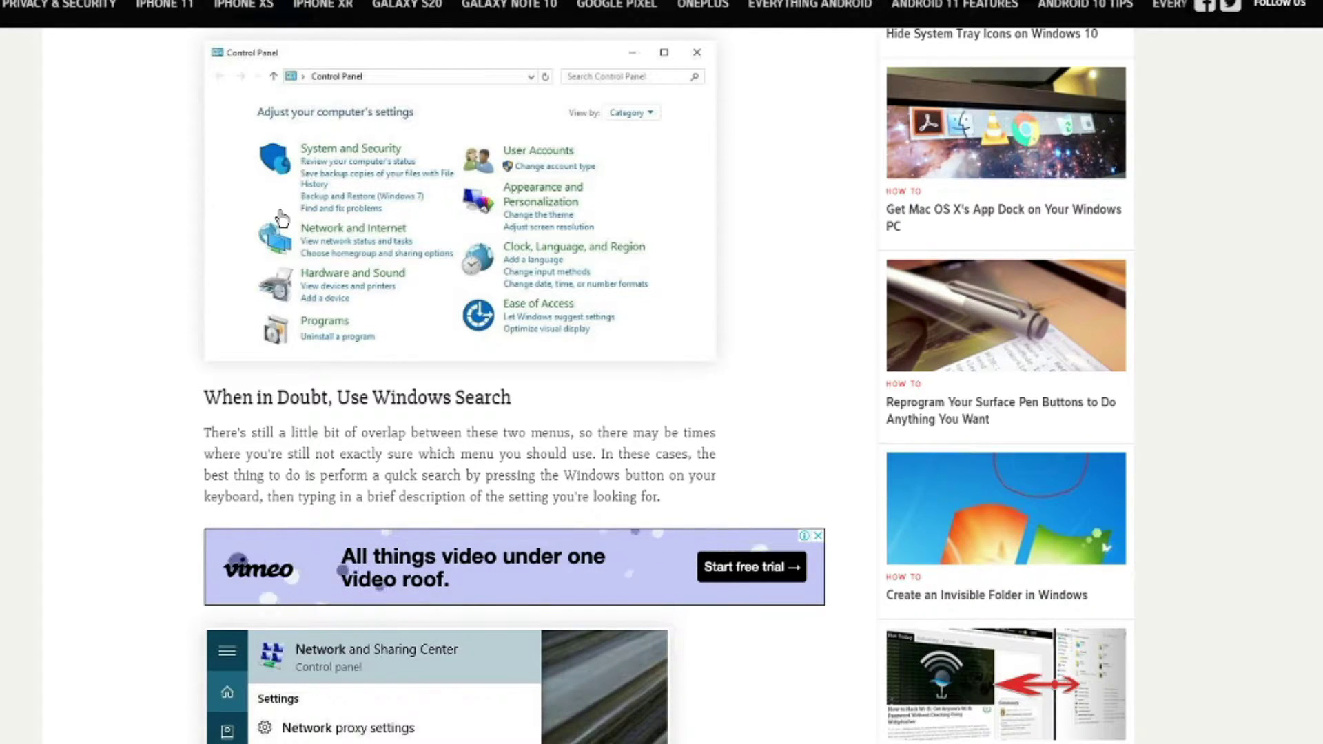
scroll(281, 219, "down", 8)
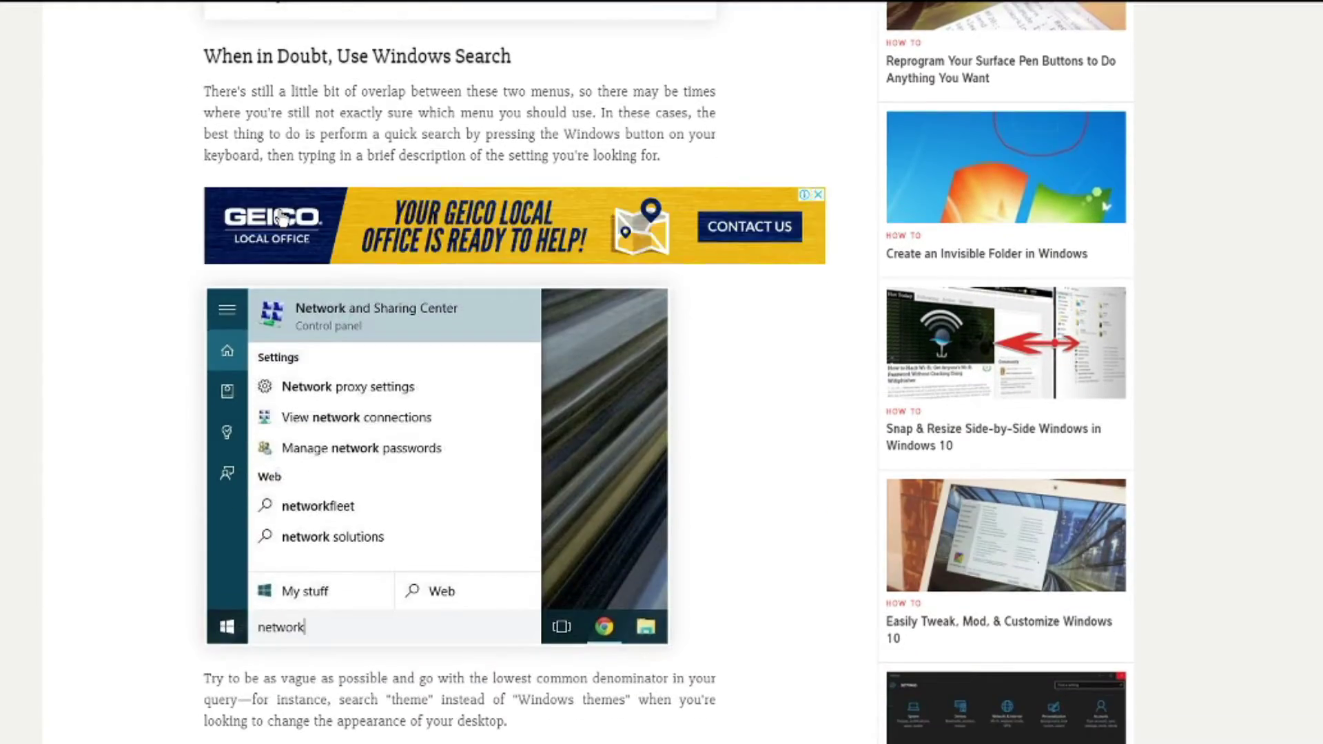
scroll(281, 219, "down", 10)
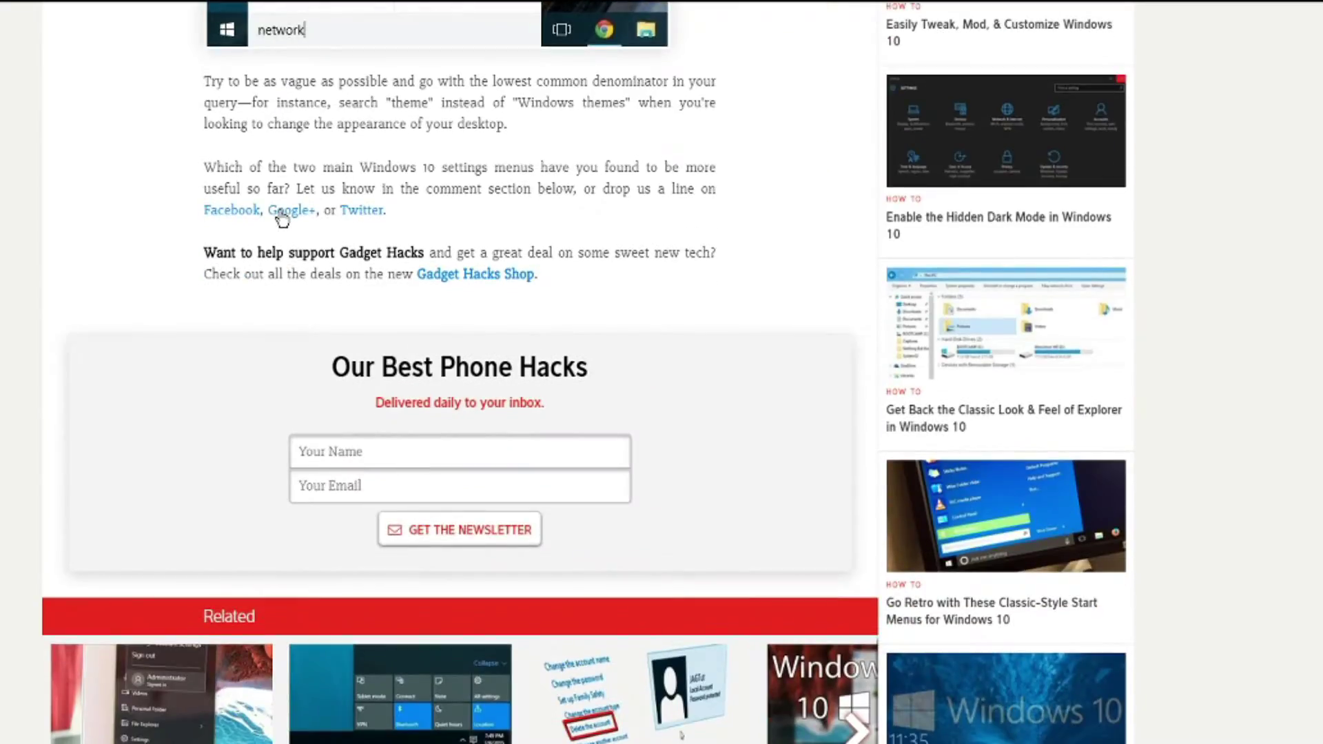
scroll(280, 215, "up", 15)
scroll(275, 222, "up", 7)
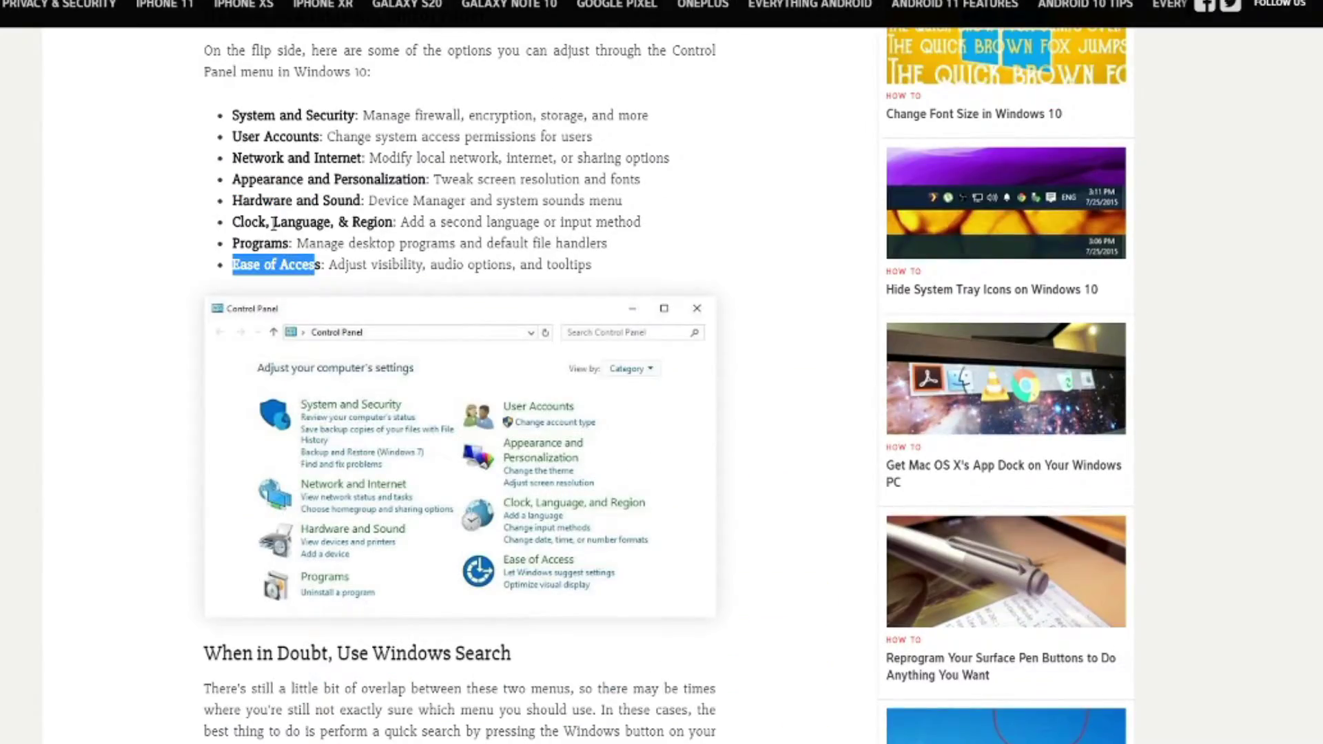
scroll(275, 222, "up", 12)
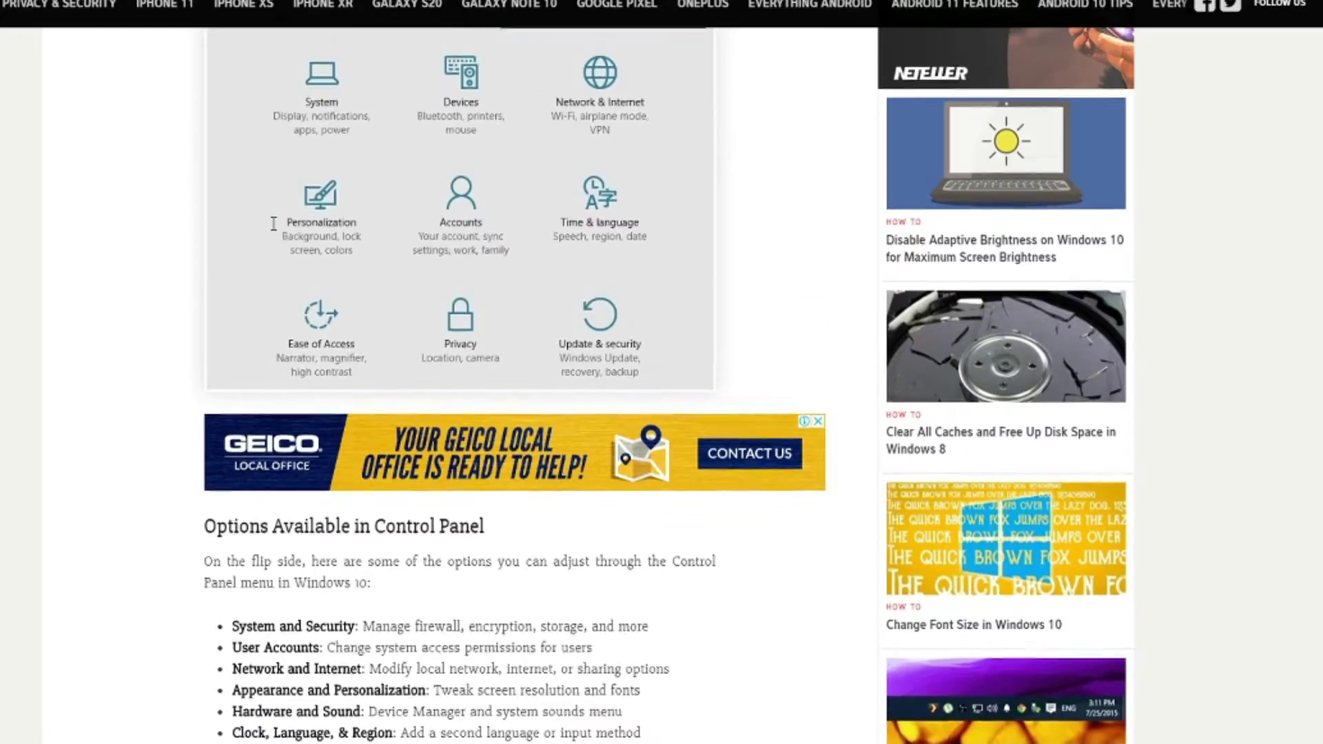
scroll(274, 228, "up", 7)
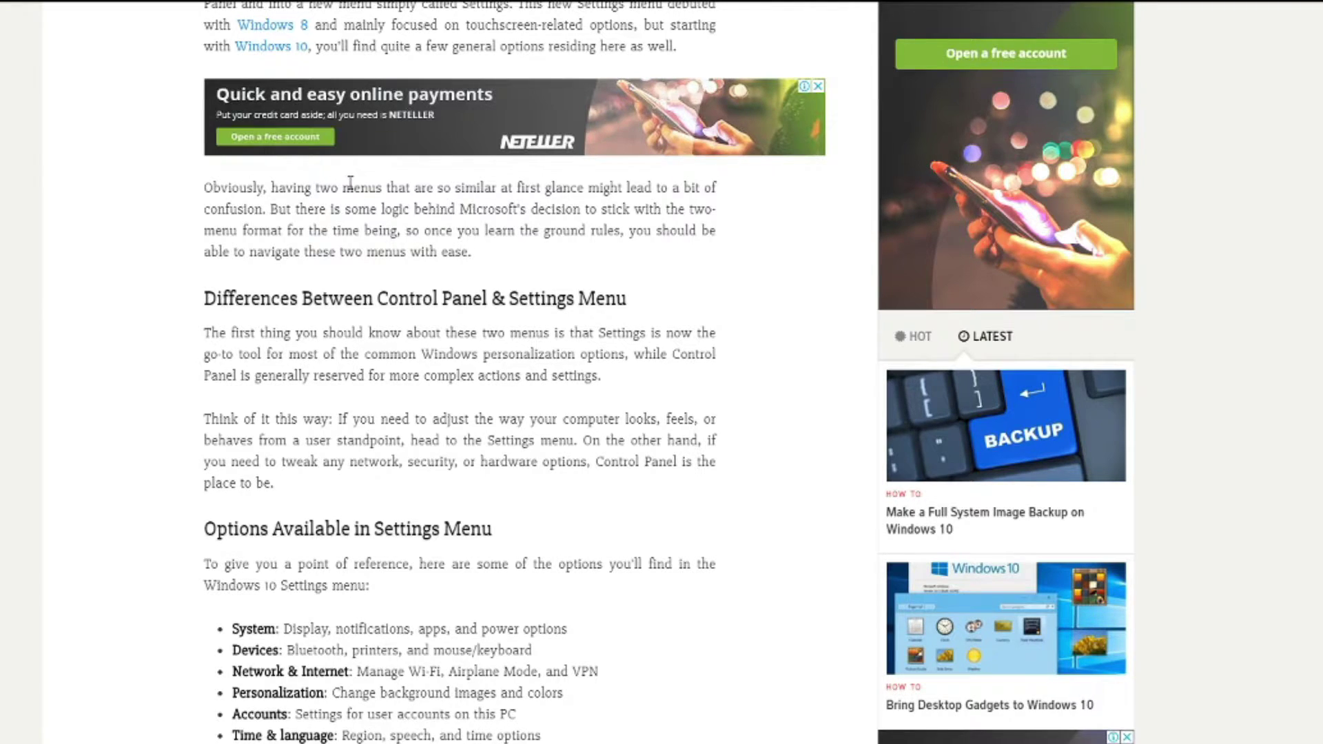
scroll(350, 182, "down", 4)
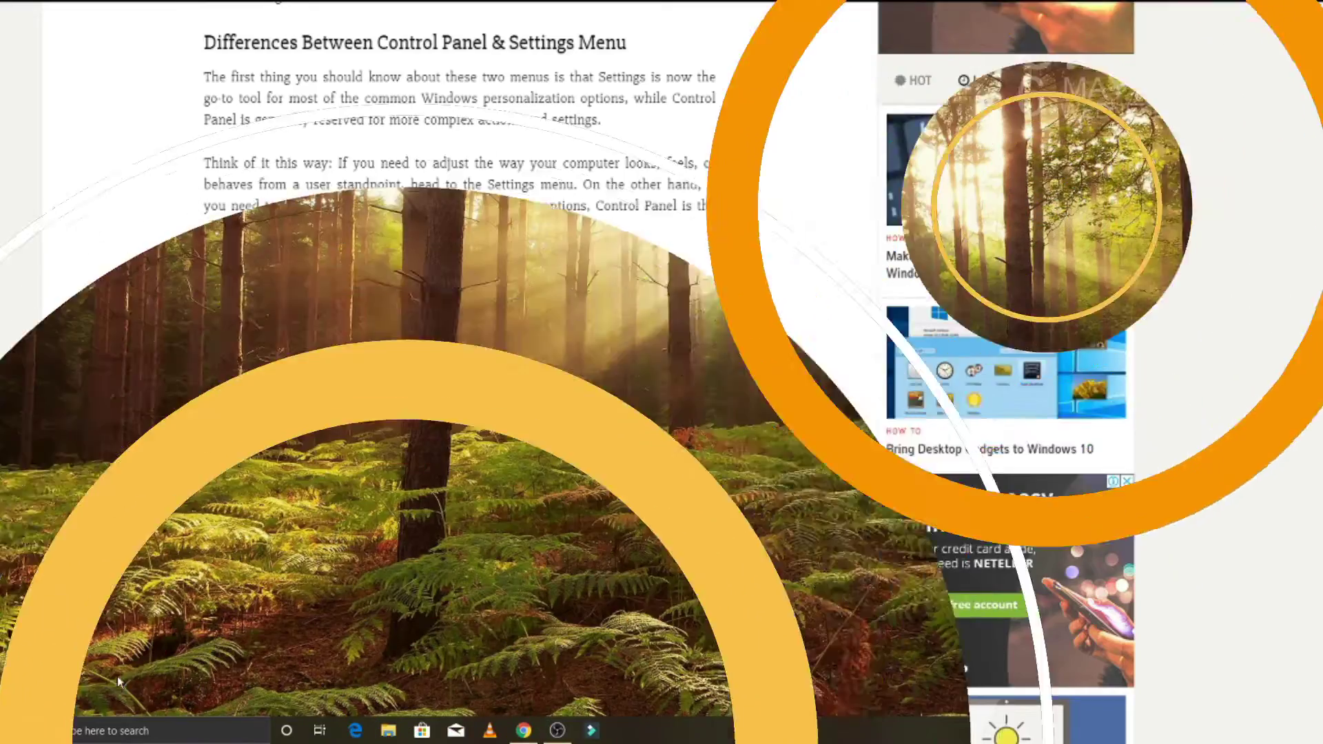
Search Windows for Control Panel, open it in a maximized window and go to the System and Security category
type("control panel")
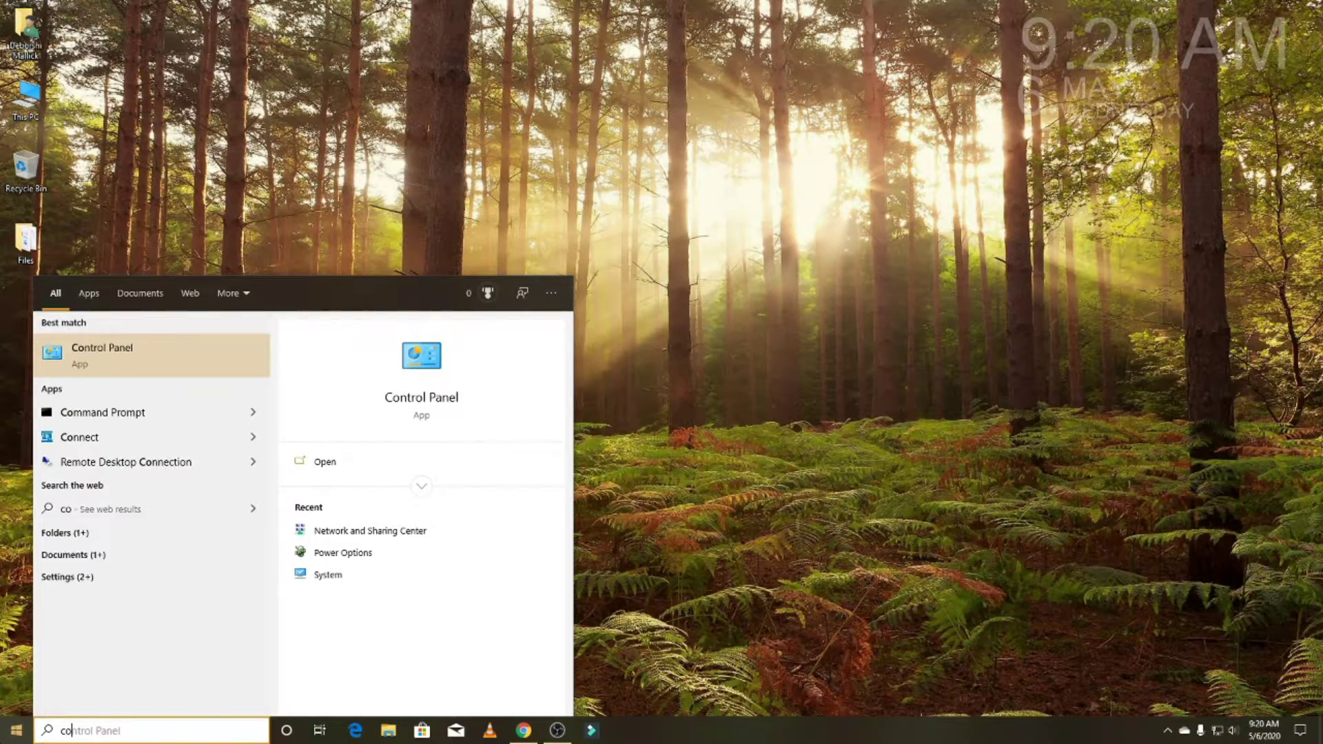
key("Return")
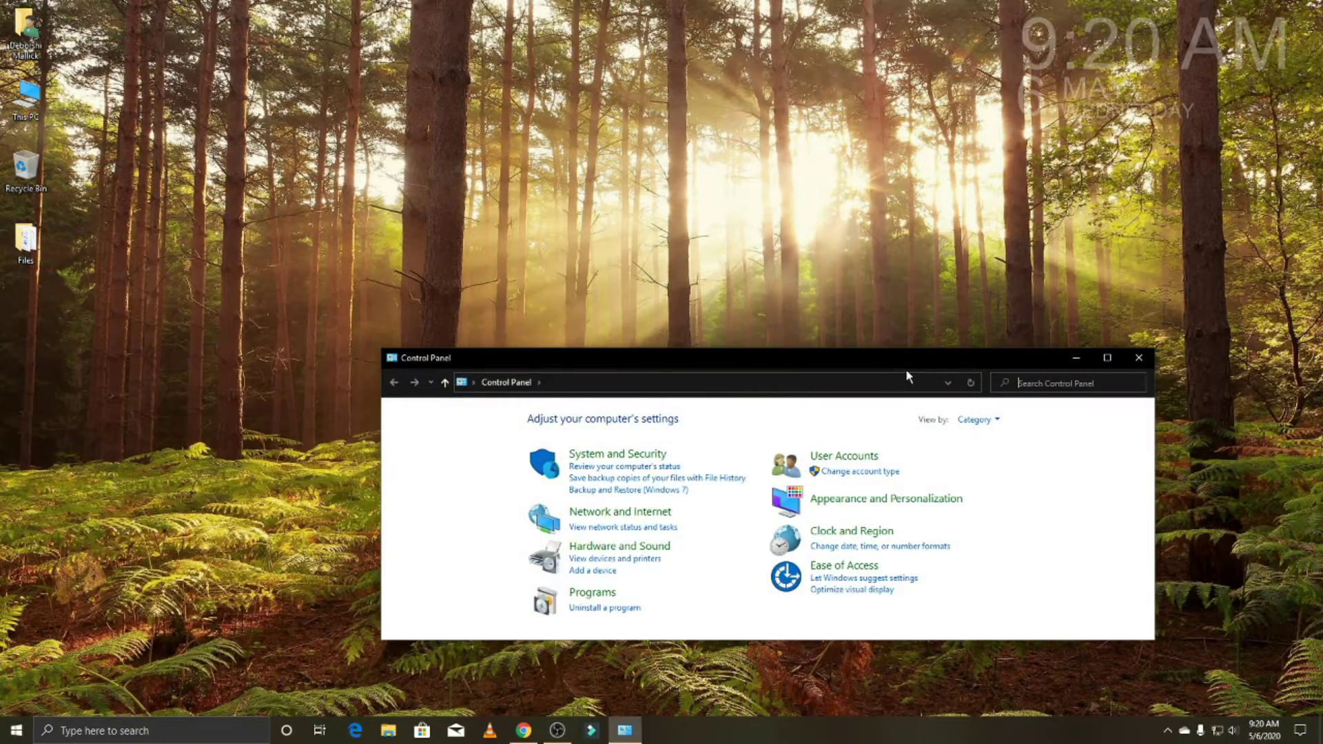
left_click(1104, 356)
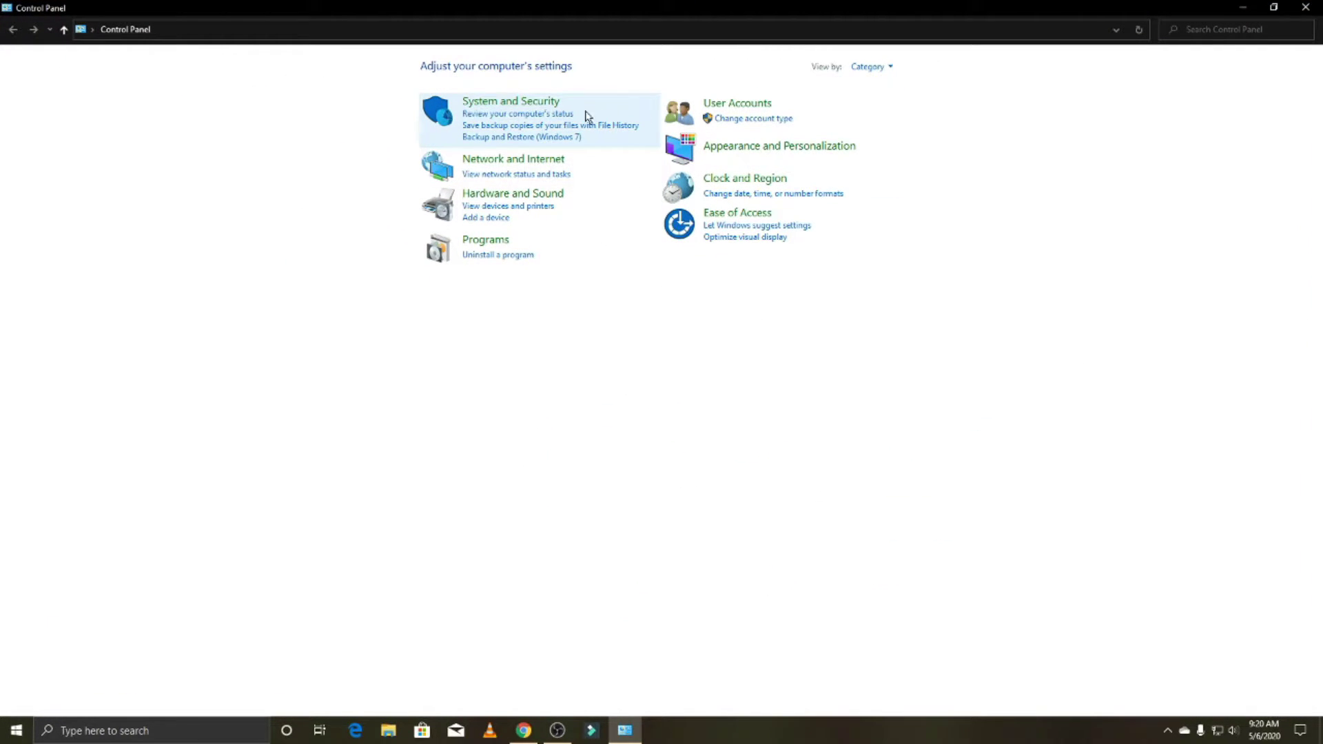
left_click(483, 105)
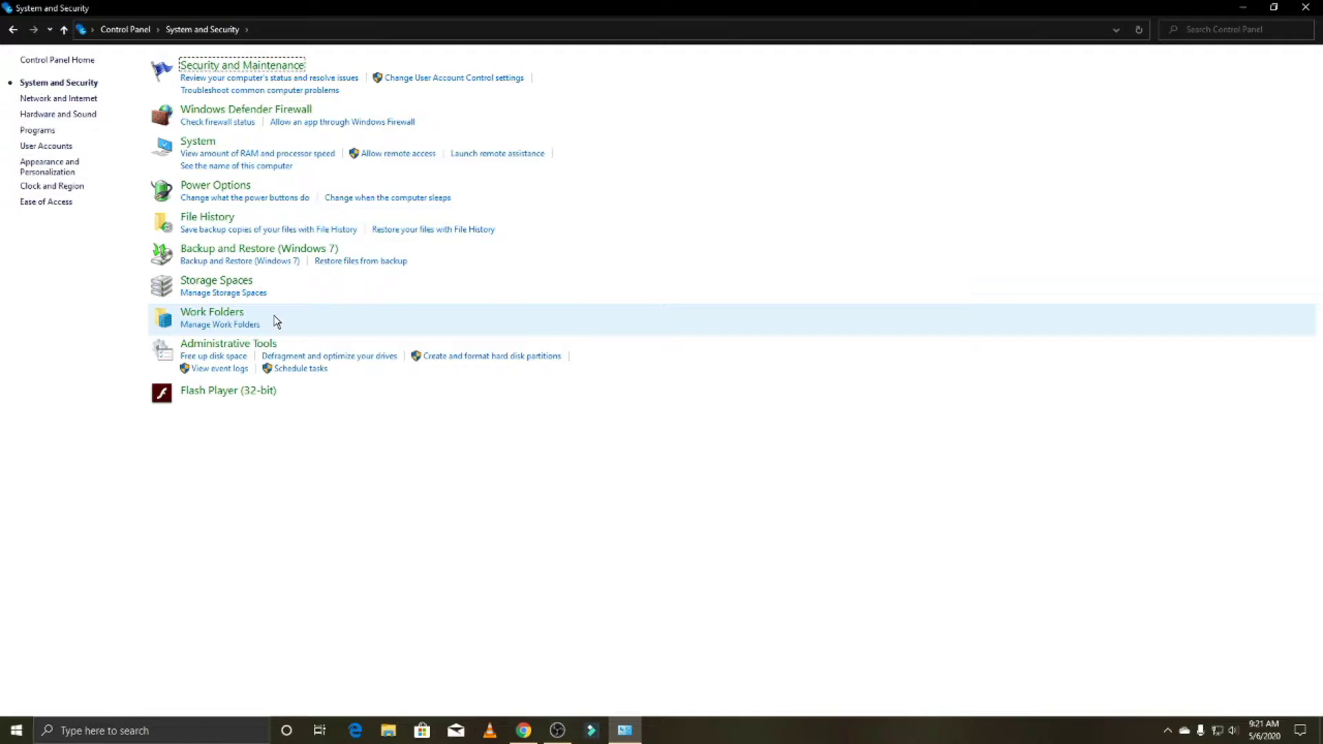
Open Security and Maintenance and expand its Security and Maintenance sections
left_click(264, 66)
left_click(560, 123)
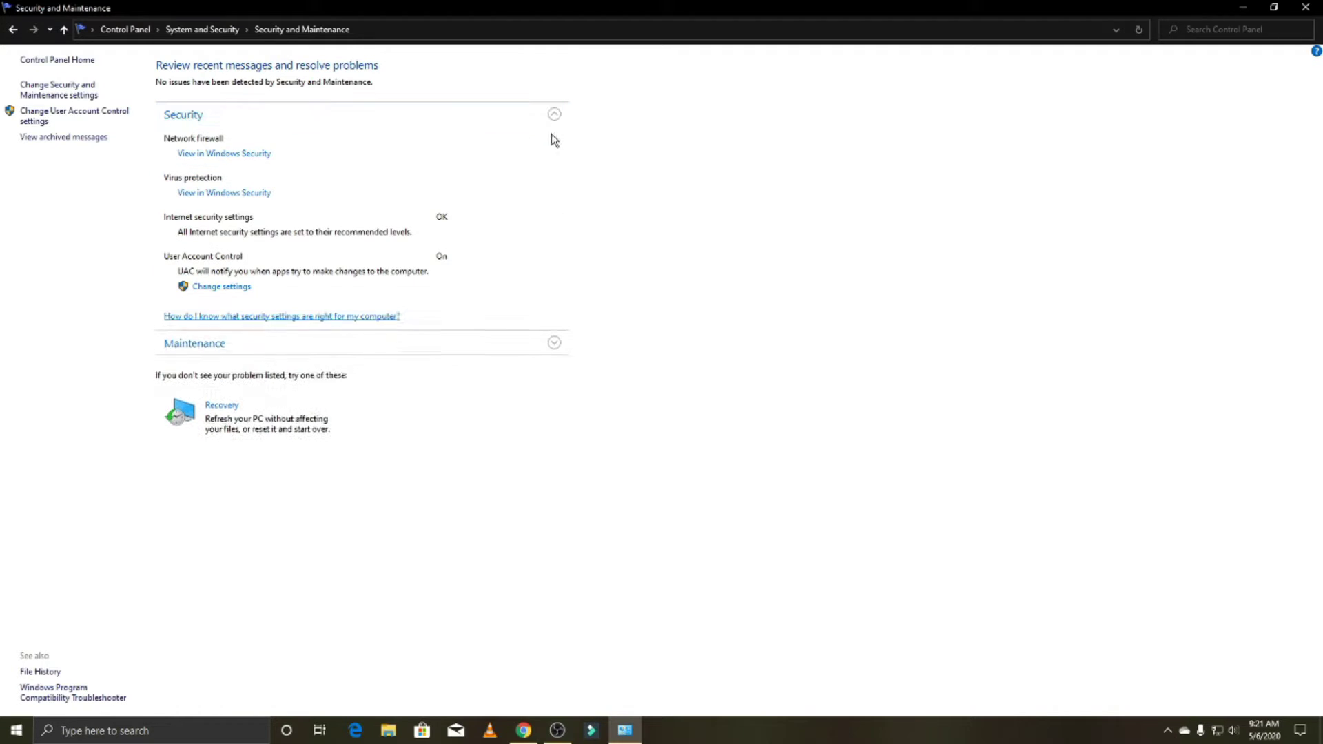
left_click(556, 347)
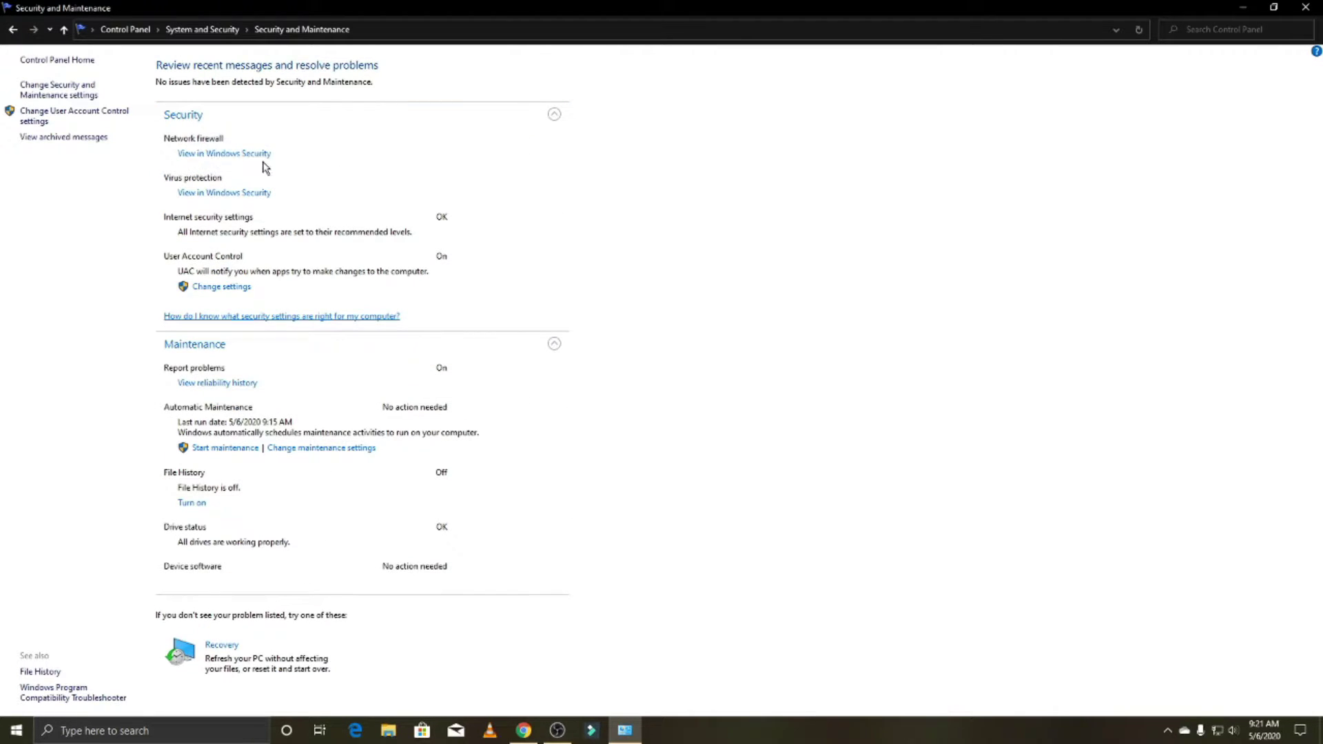
View the network firewall status in Windows Security, close that window and return to the System and Security category
left_click(219, 153)
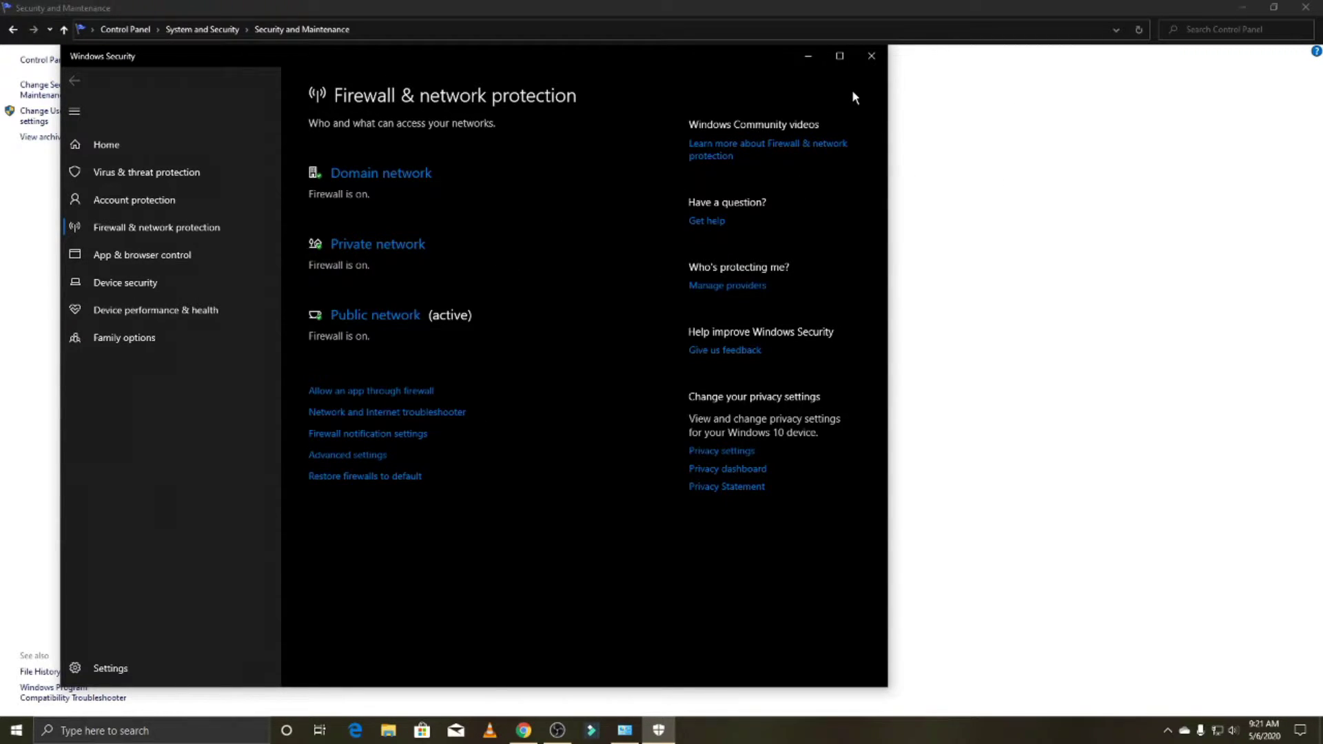
left_click(871, 56)
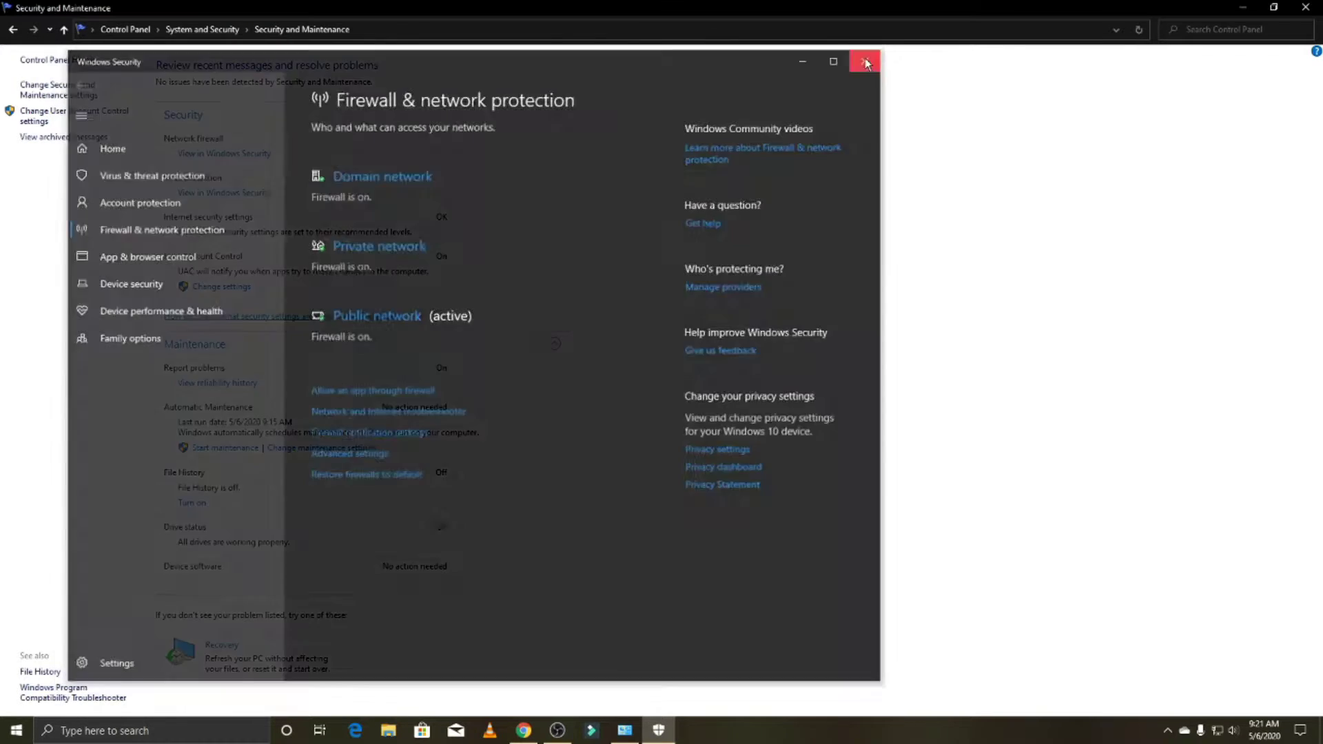
left_click(195, 154)
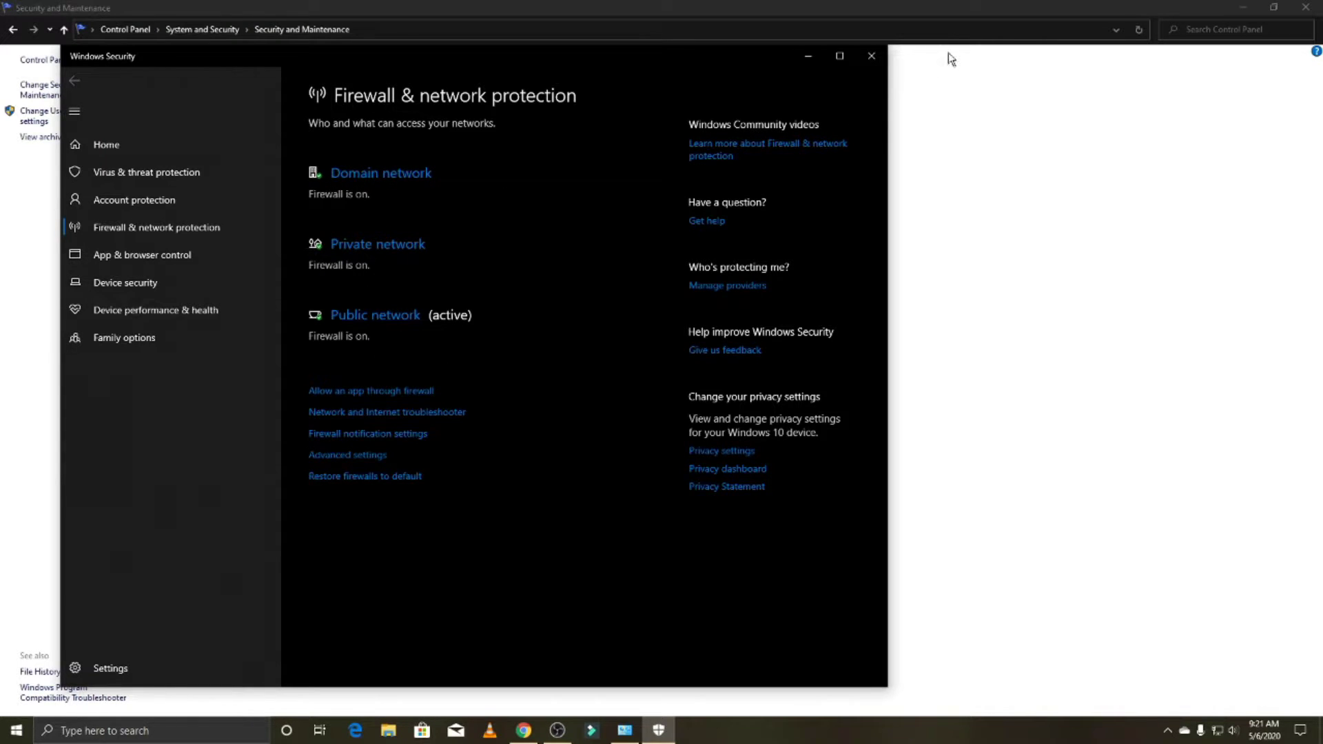
left_click(871, 56)
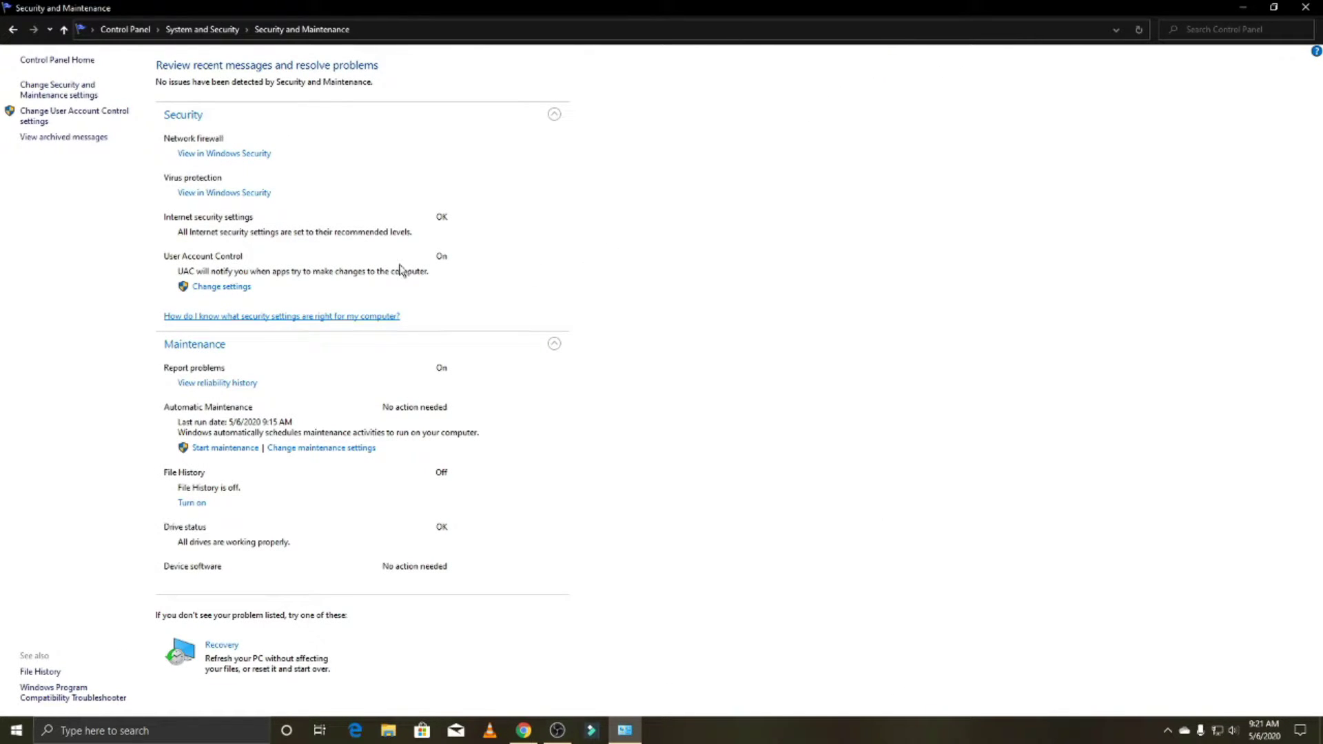
left_click(12, 30)
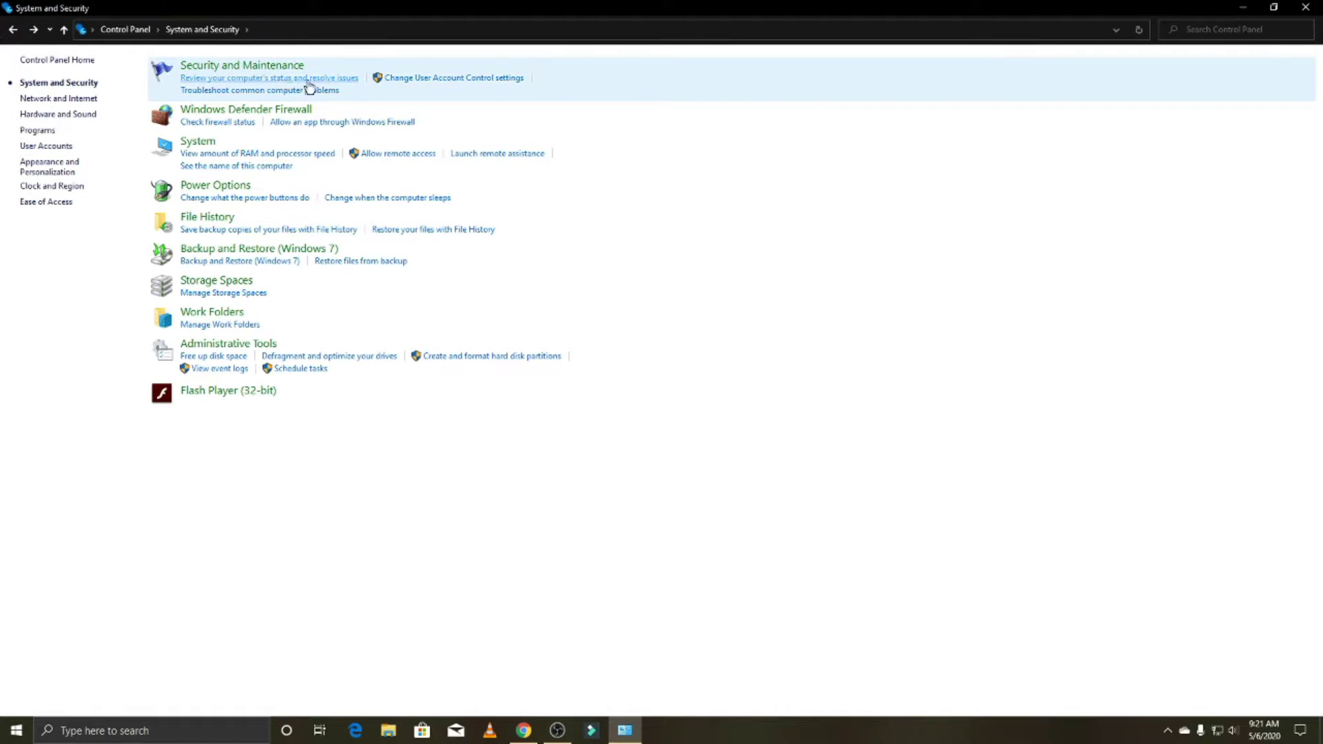
View the private network details in Windows Defender Firewall and return to System and Security
left_click(256, 111)
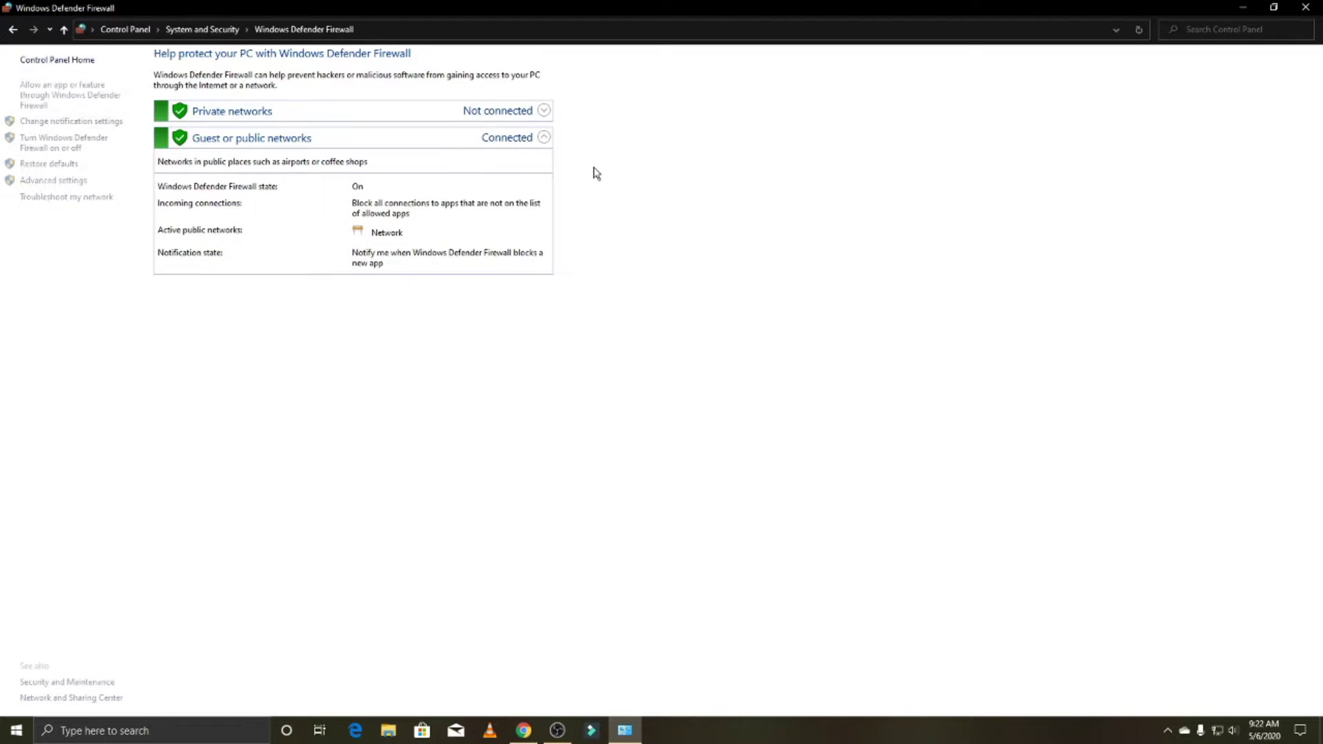
left_click(542, 110)
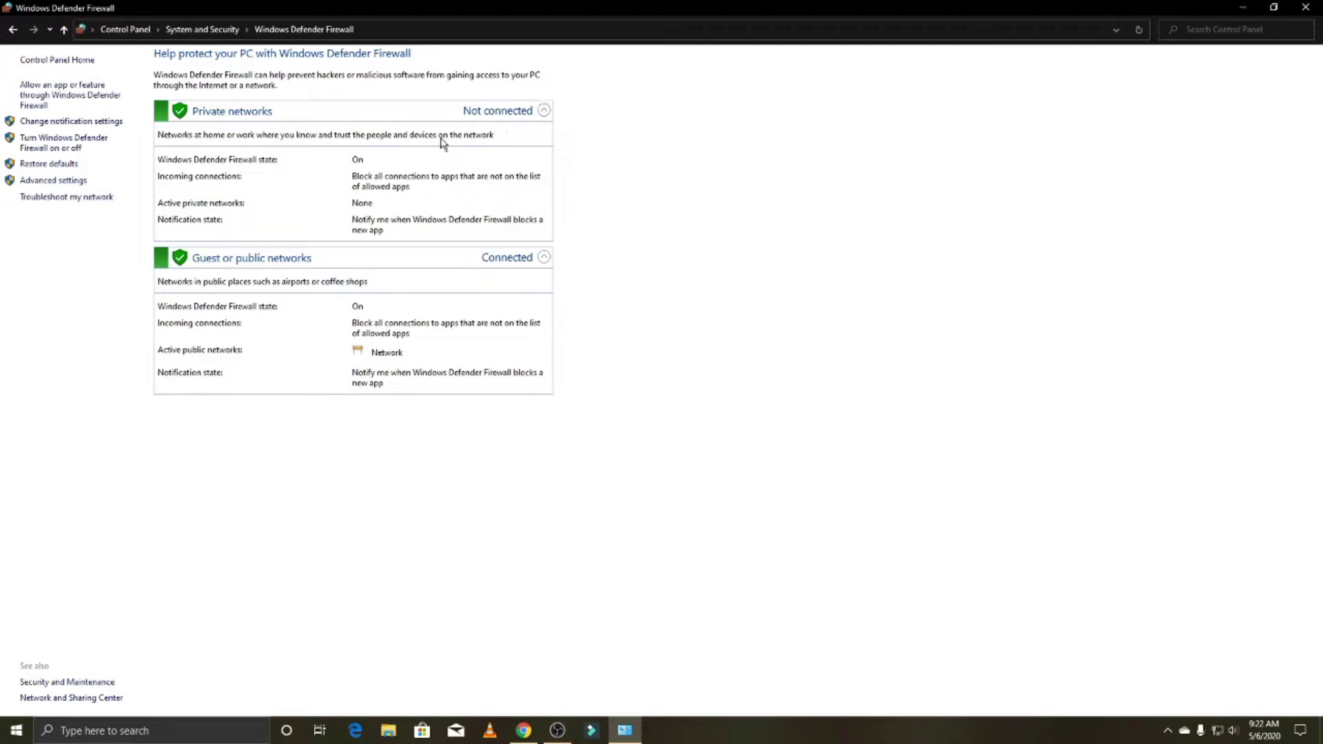
left_click(14, 29)
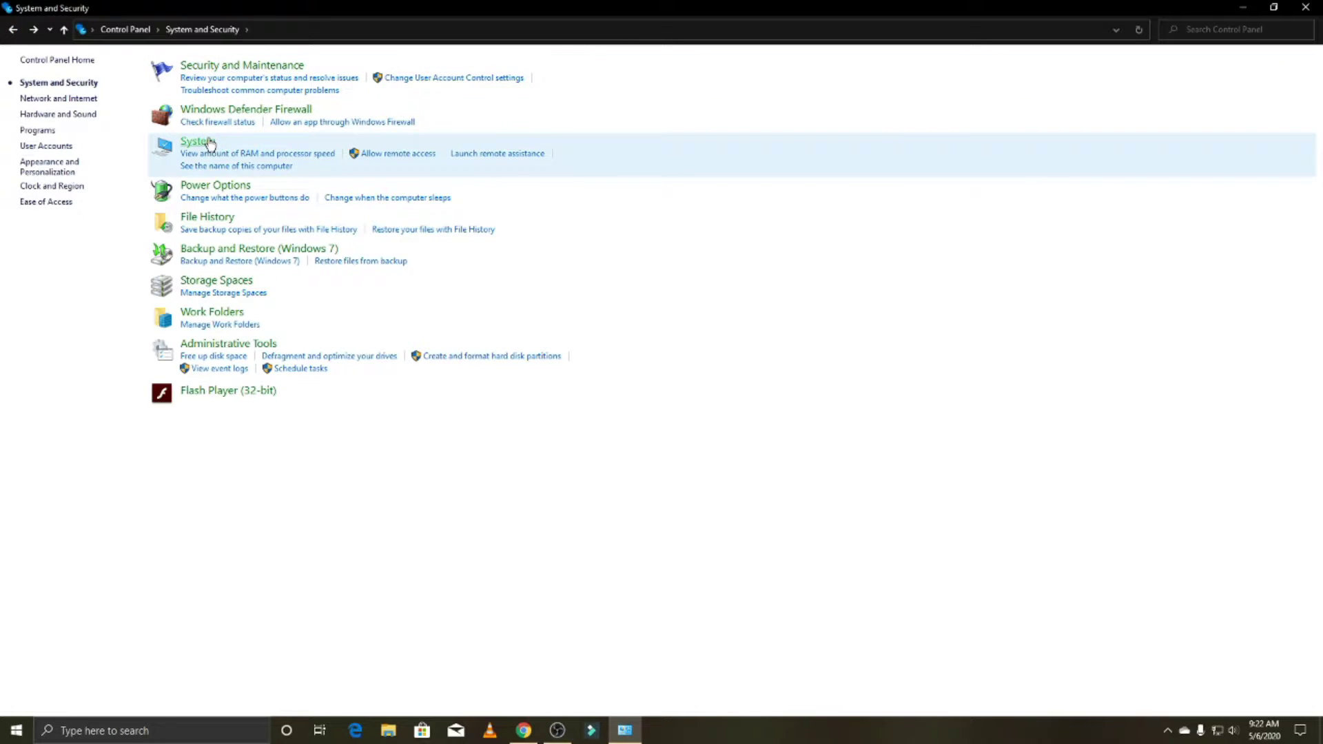
View the RAM and processor speed details in System, and open the same information through the properties of This PC
left_click(284, 153)
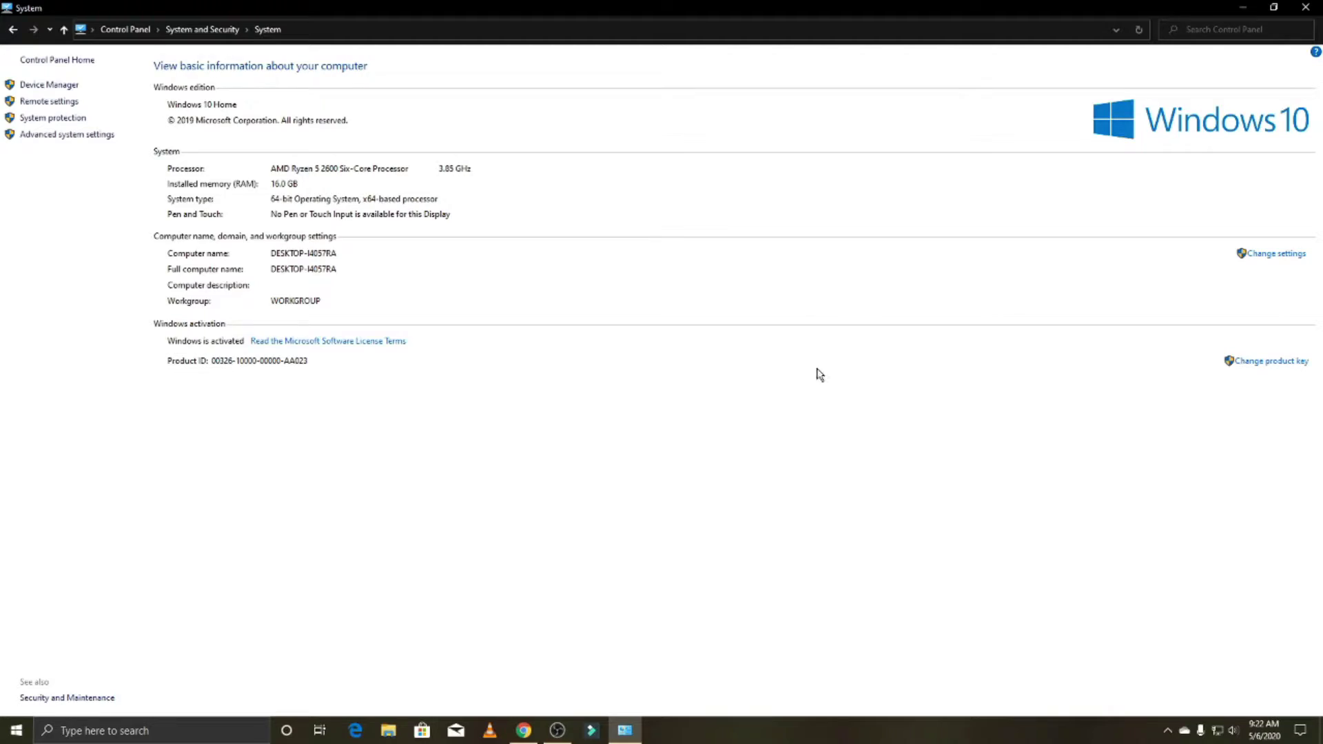
left_click(1242, 7)
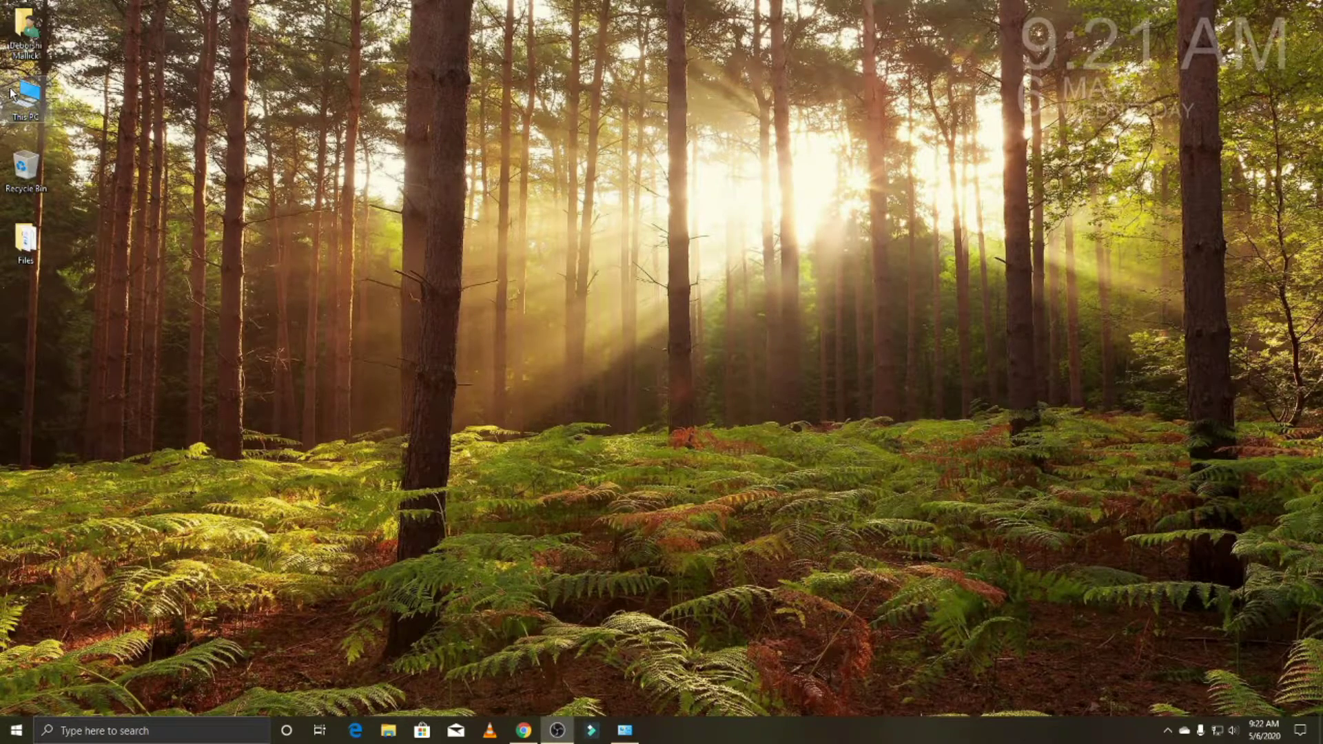
double_click(10, 93)
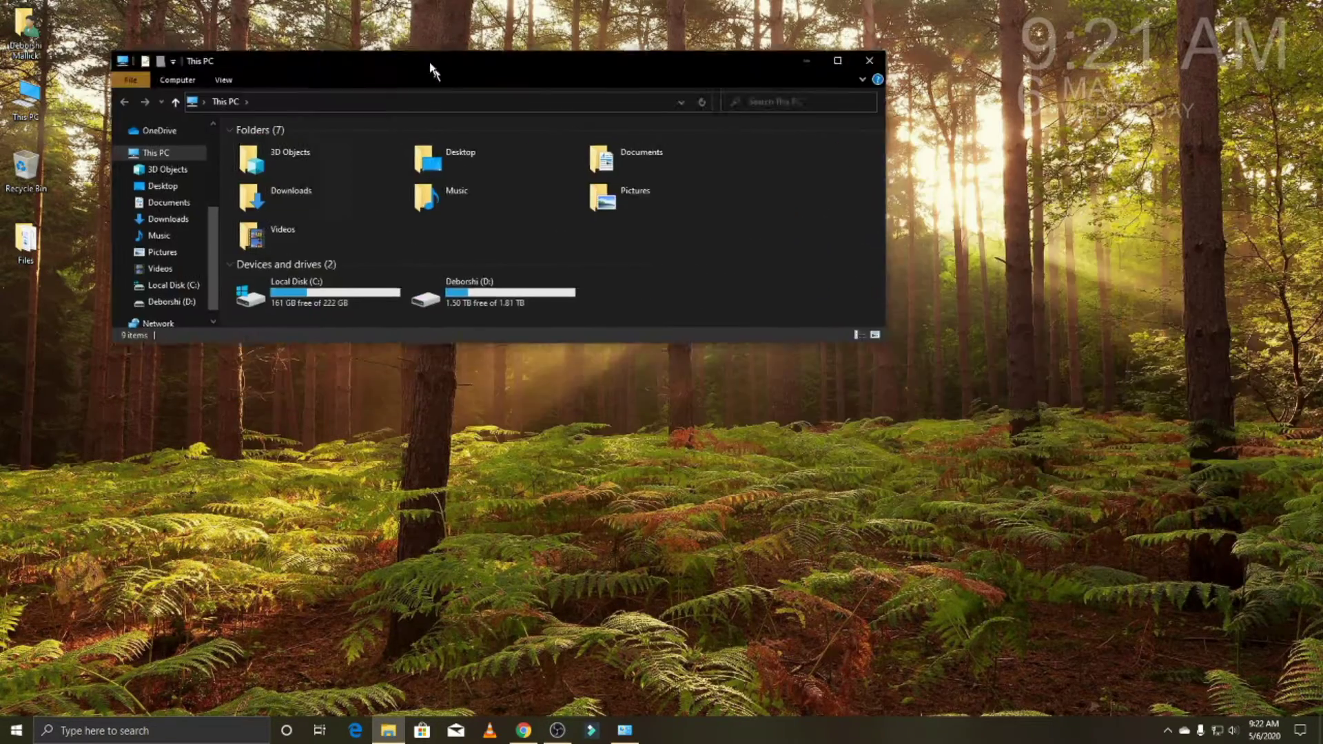
double_click(433, 72)
right_click(621, 502)
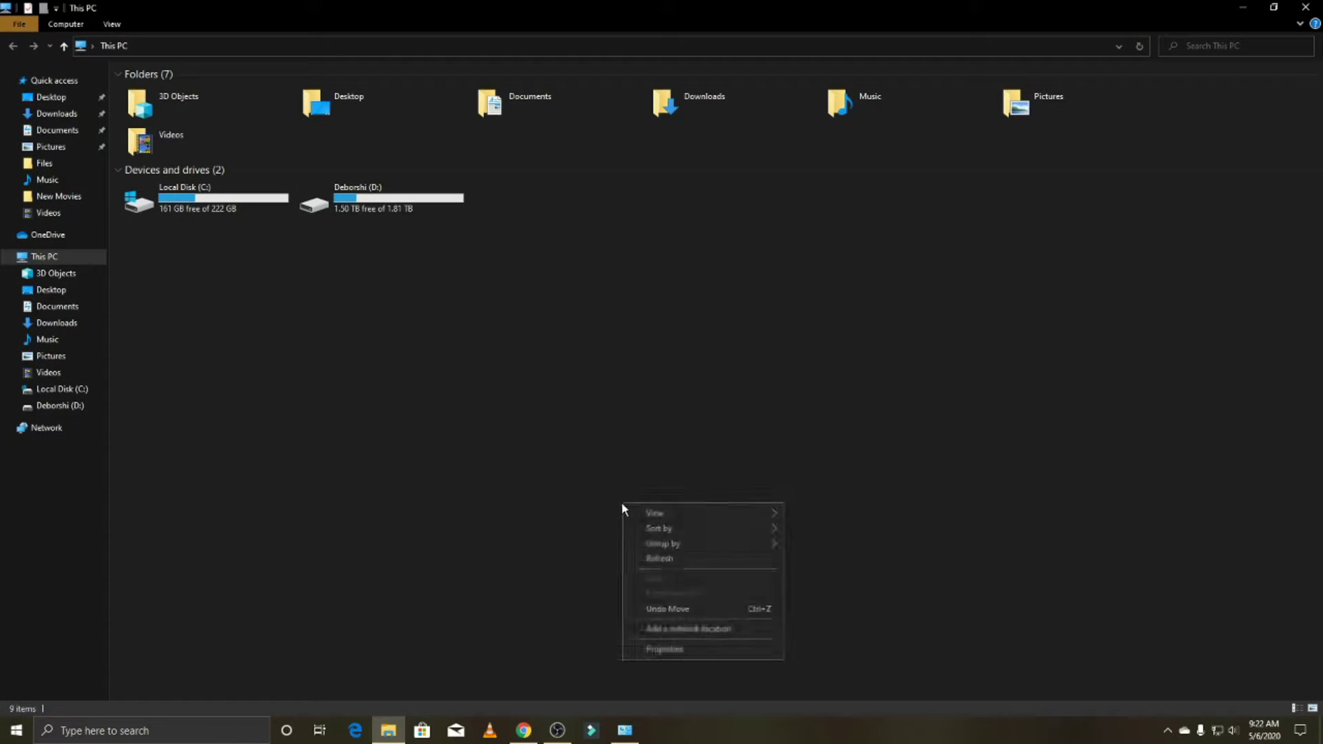
left_click(696, 659)
right_click(663, 483)
left_click(681, 625)
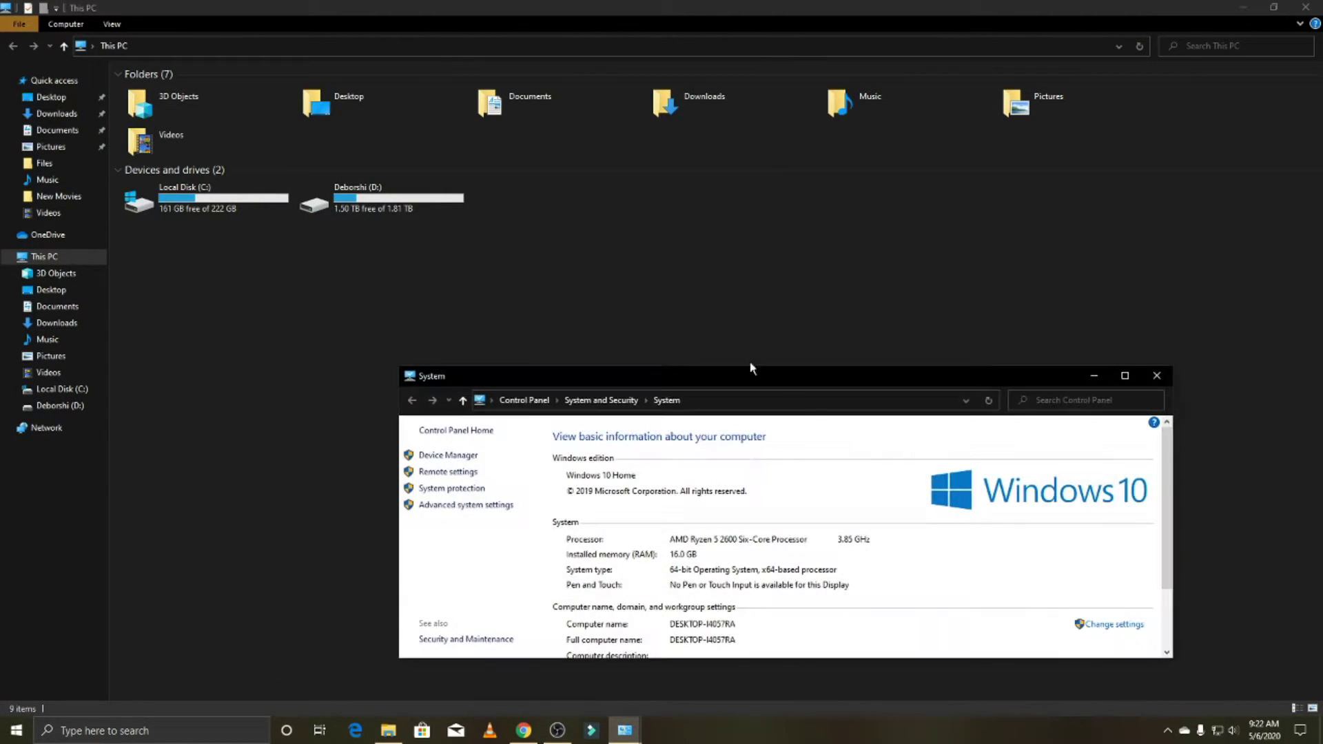
Close the extra System window and This PC, and bring back the minimized Control Panel System page
left_click(1156, 375)
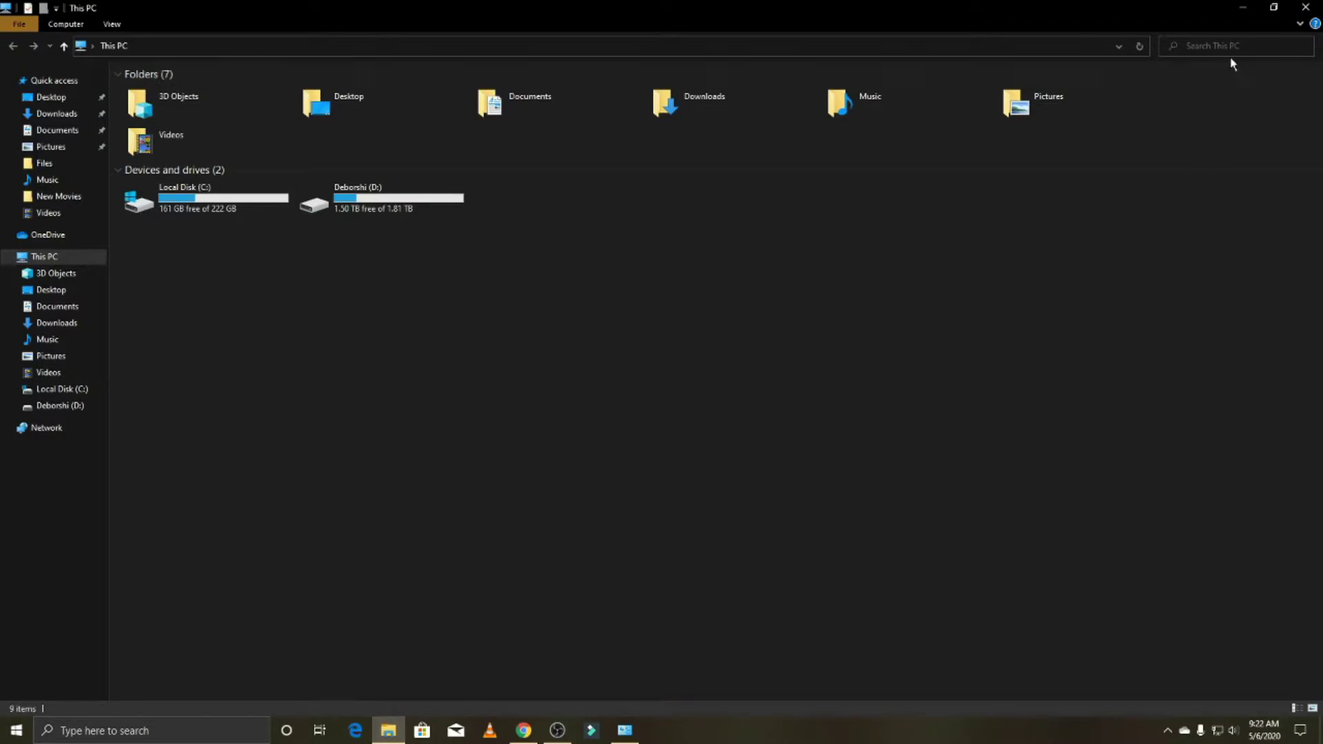
left_click(1298, 14)
left_click(625, 730)
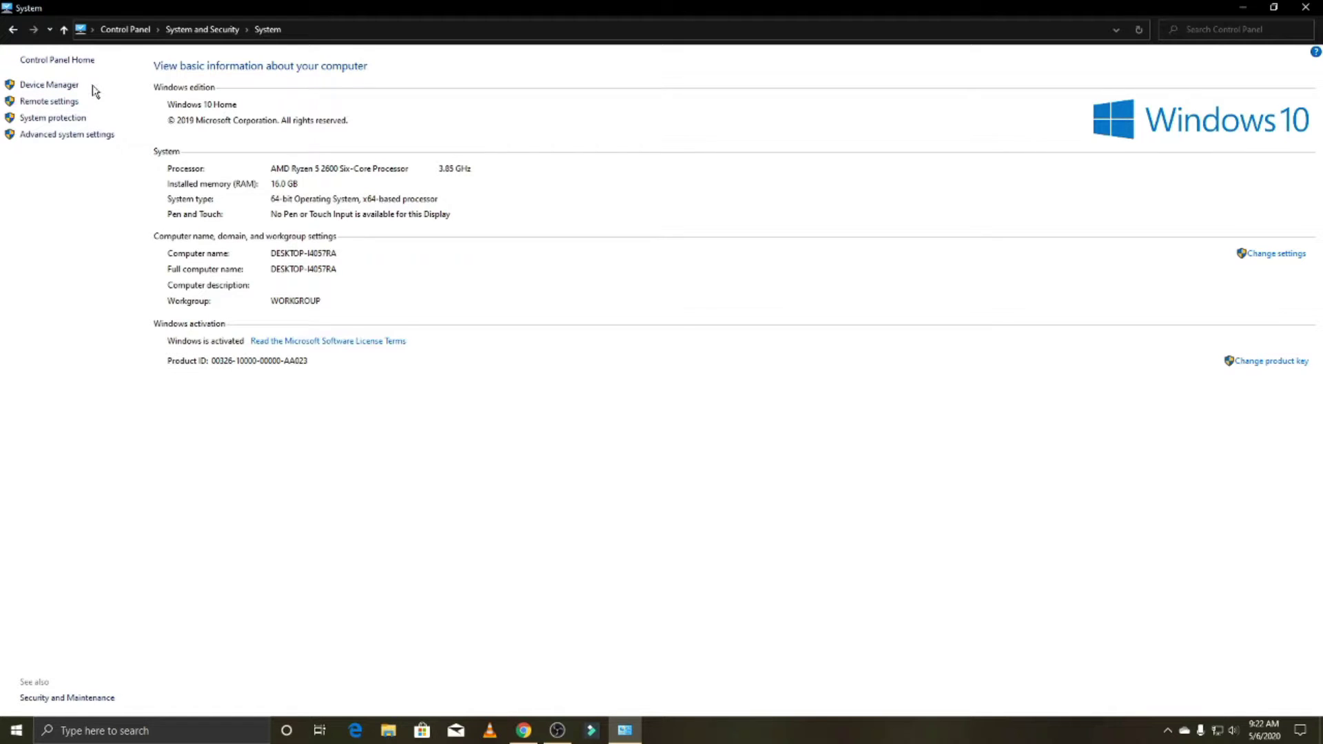
Open Device Manager, place its window clear of the System page links, and expand the keyboards and mice groups
left_click(61, 86)
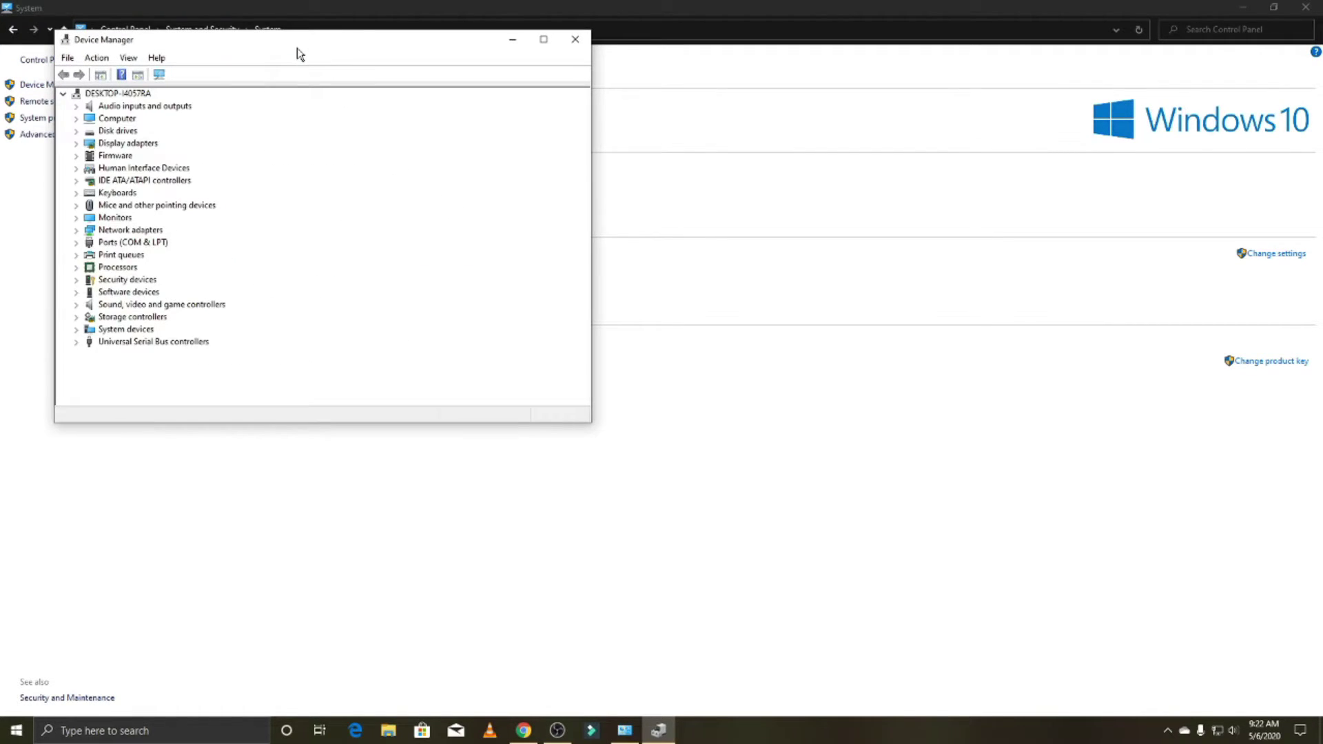
left_click_drag(301, 55, 550, 105)
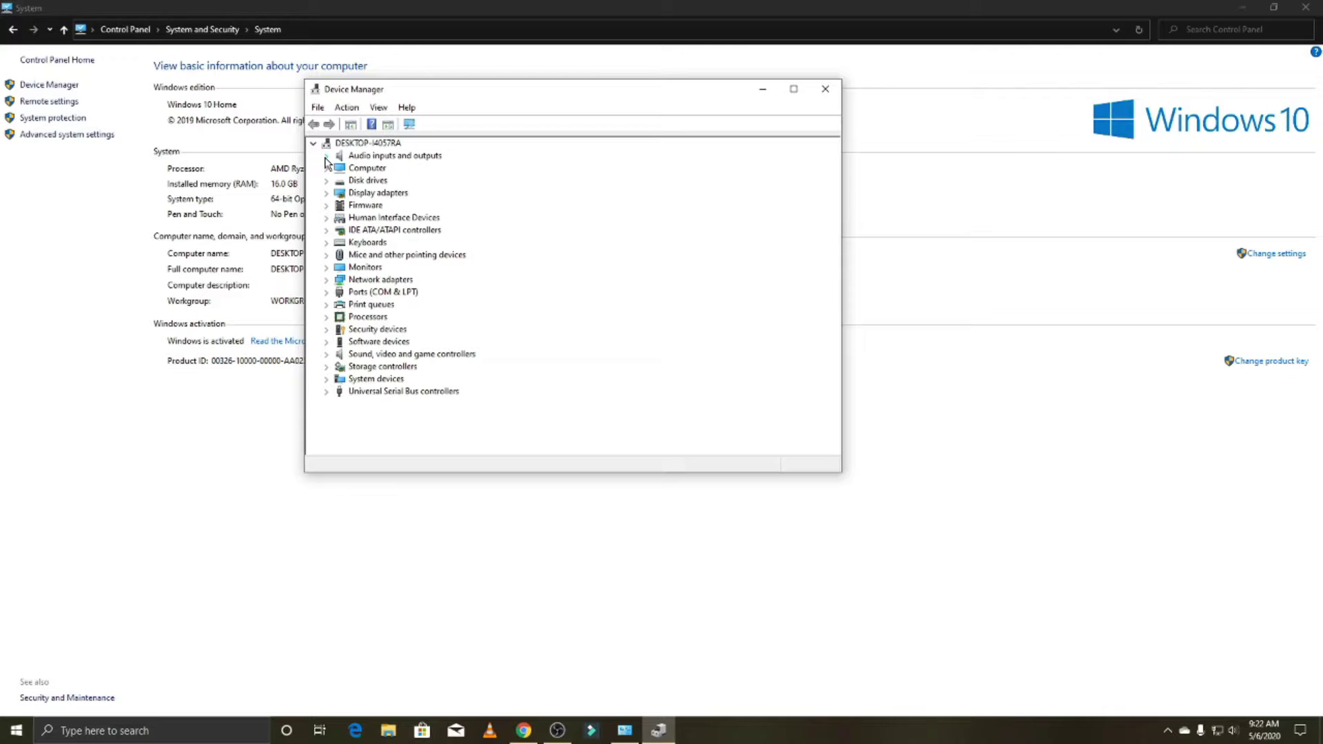
left_click(327, 242)
left_click(326, 342)
scroll(369, 358, "down", 2)
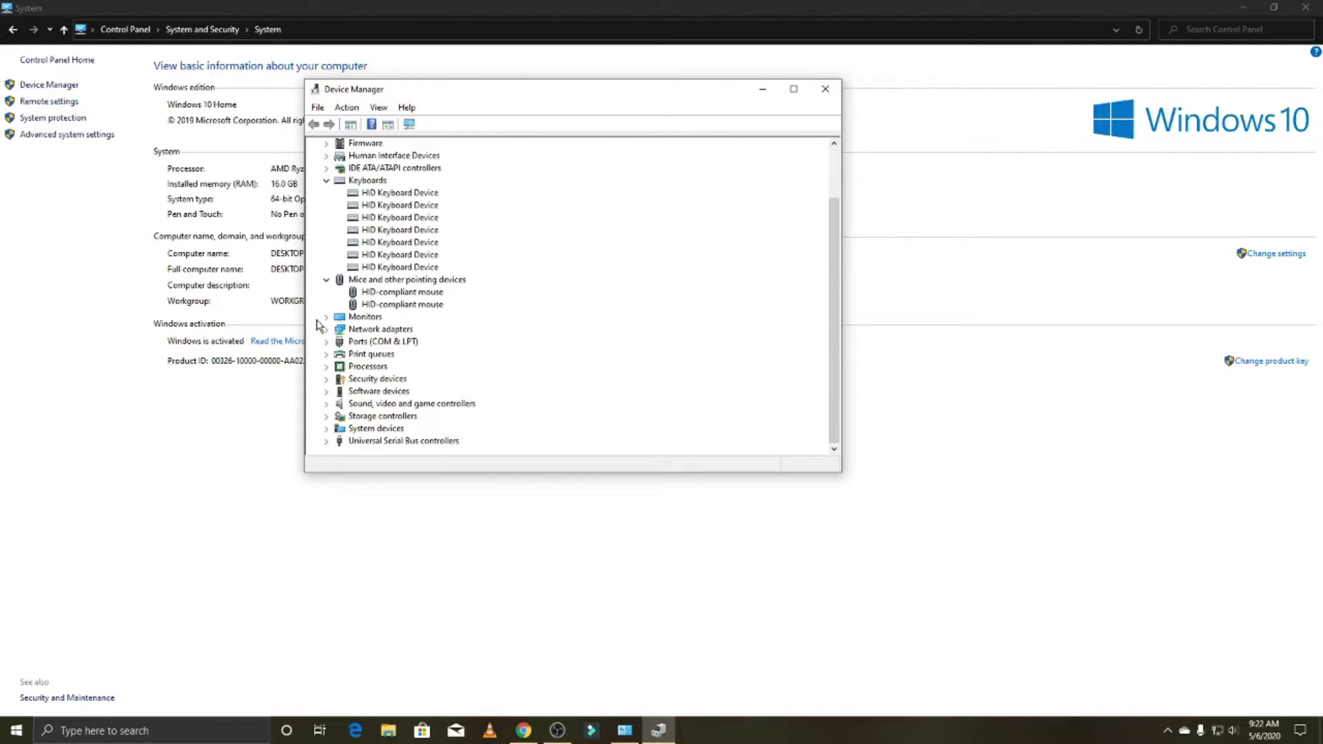
scroll(317, 326, "up", 3)
Expand disk drives, display adapters, firmware and human interface devices, look through the device list, and close Device Manager
left_click(327, 181)
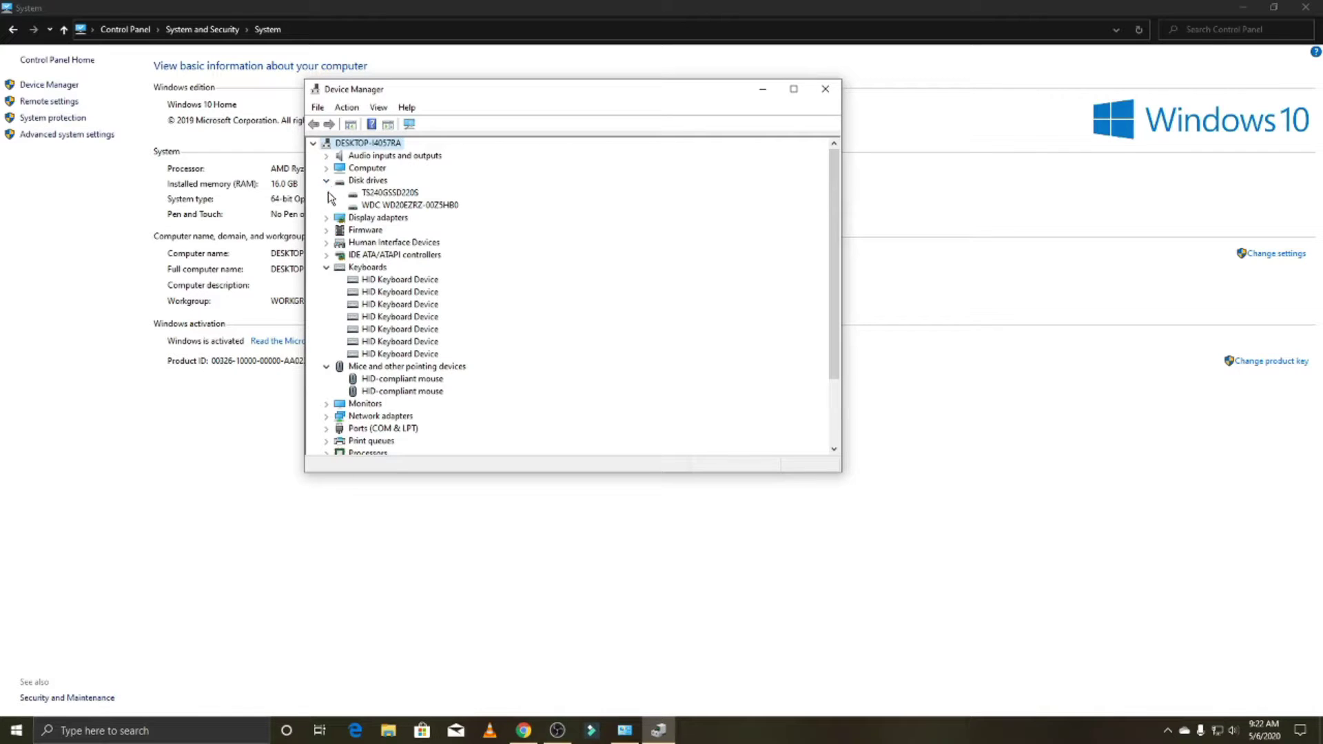
left_click(325, 218)
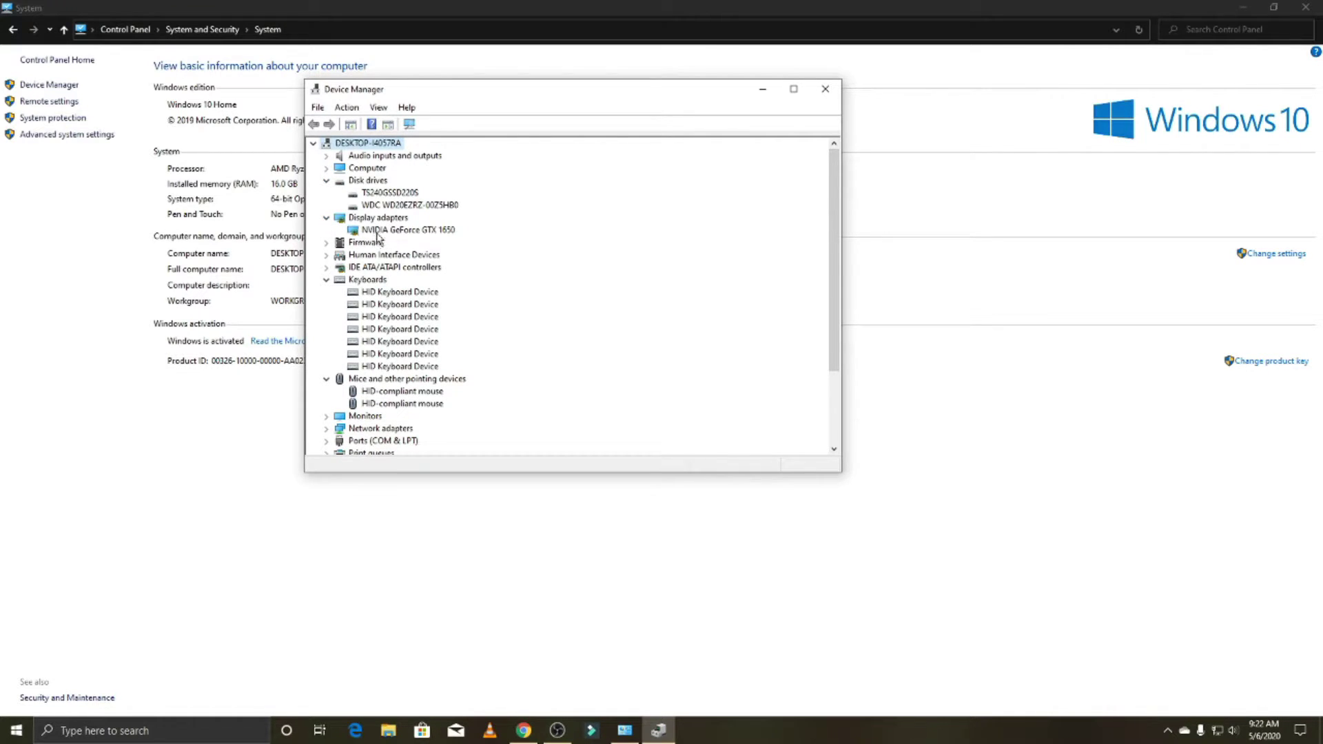
left_click(452, 232)
left_click(327, 242)
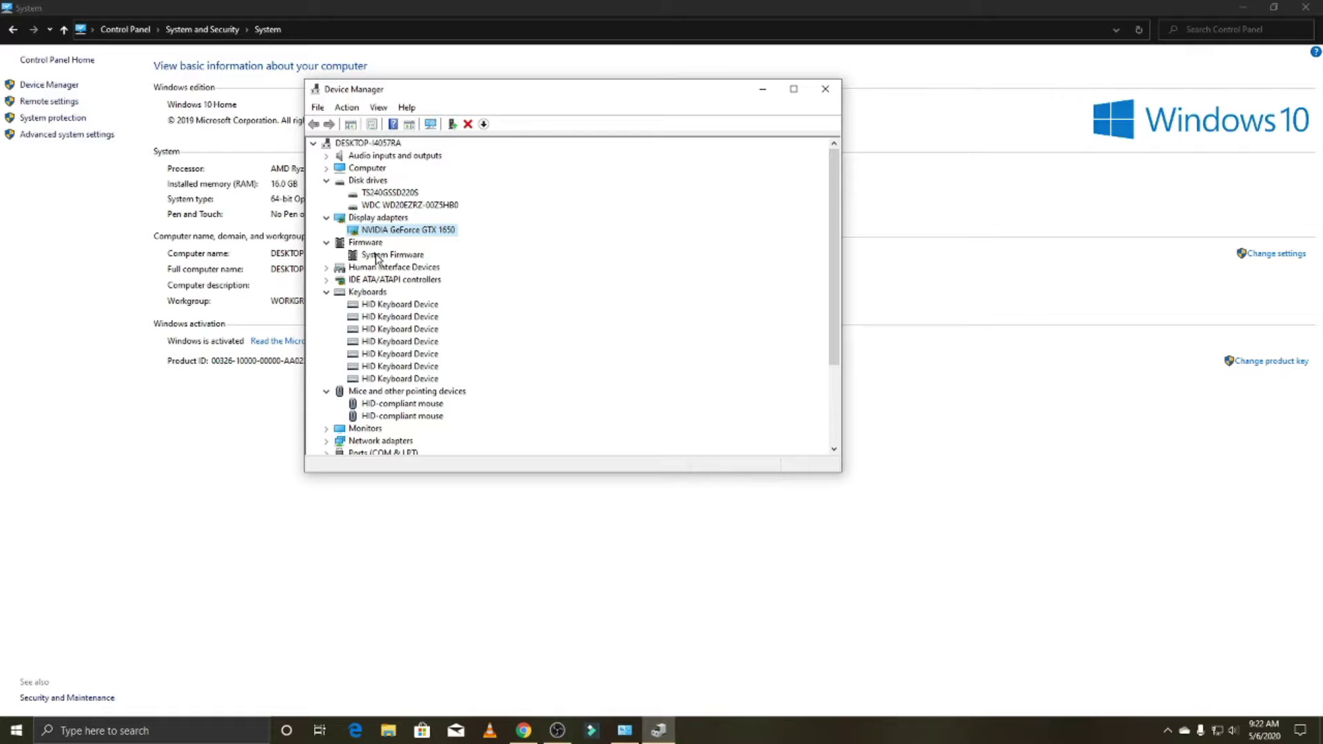
left_click(326, 267)
scroll(426, 283, "down", 1)
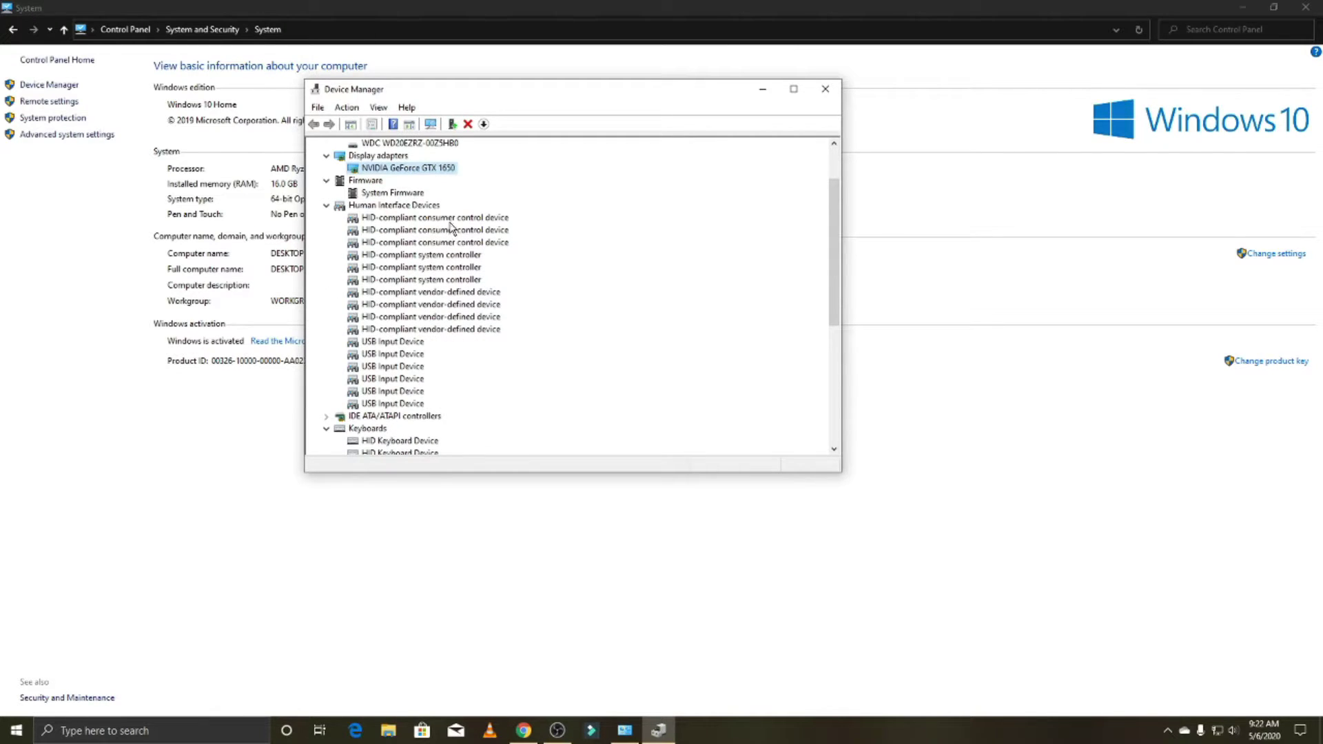
scroll(441, 290, "down", 2)
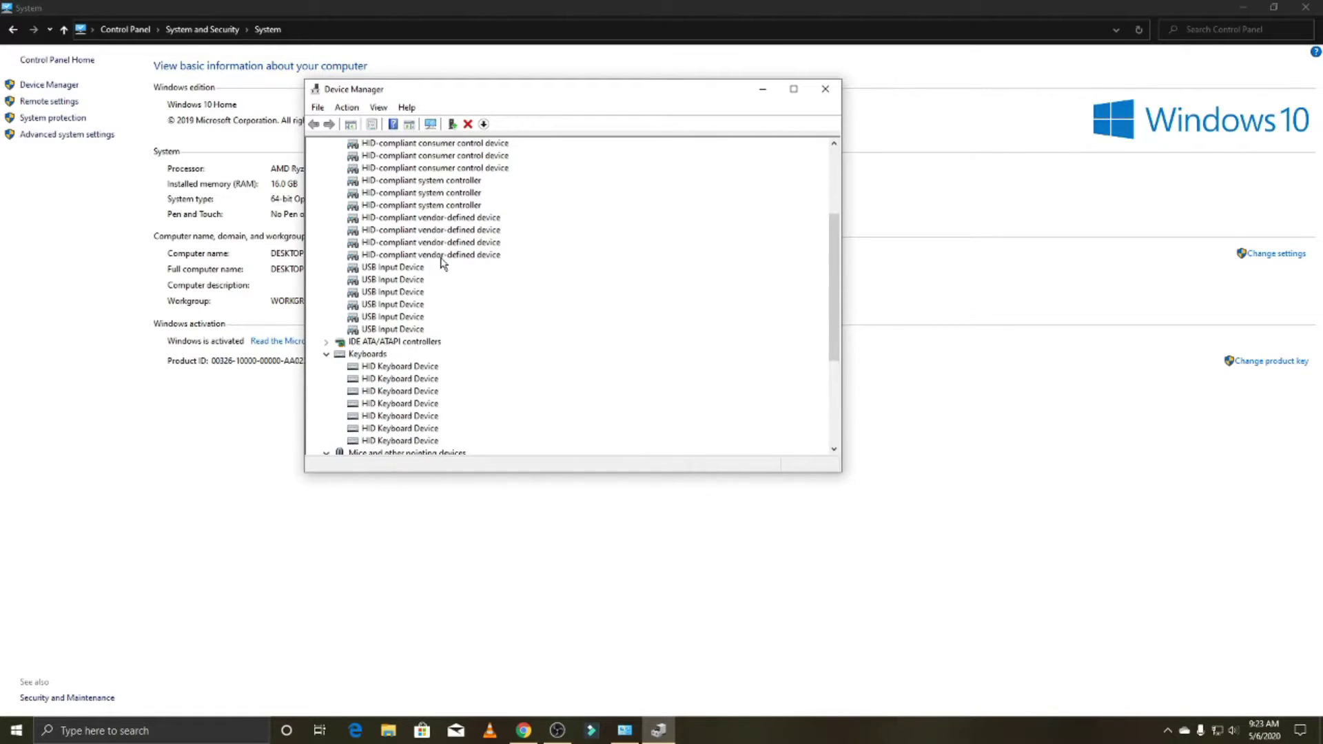
scroll(443, 264, "down", 1)
scroll(417, 255, "down", 1)
scroll(451, 369, "down", 3)
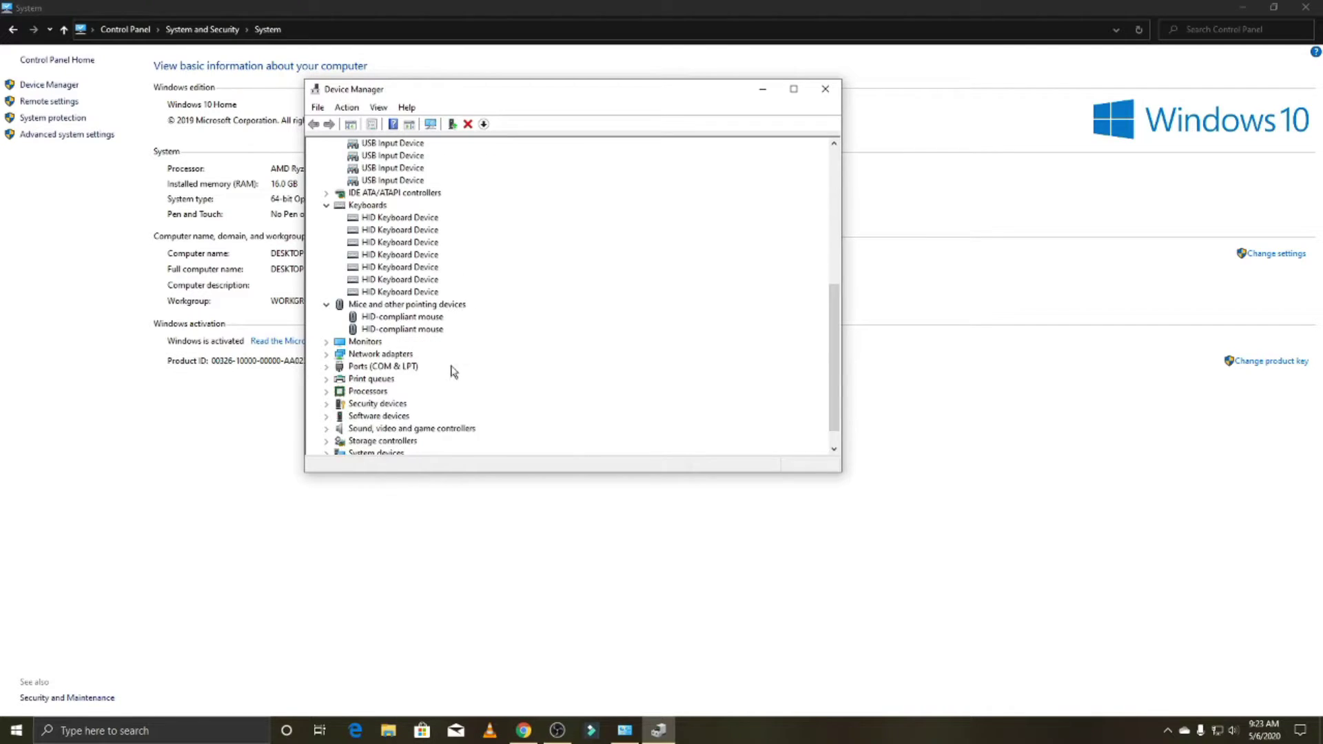
left_click(825, 88)
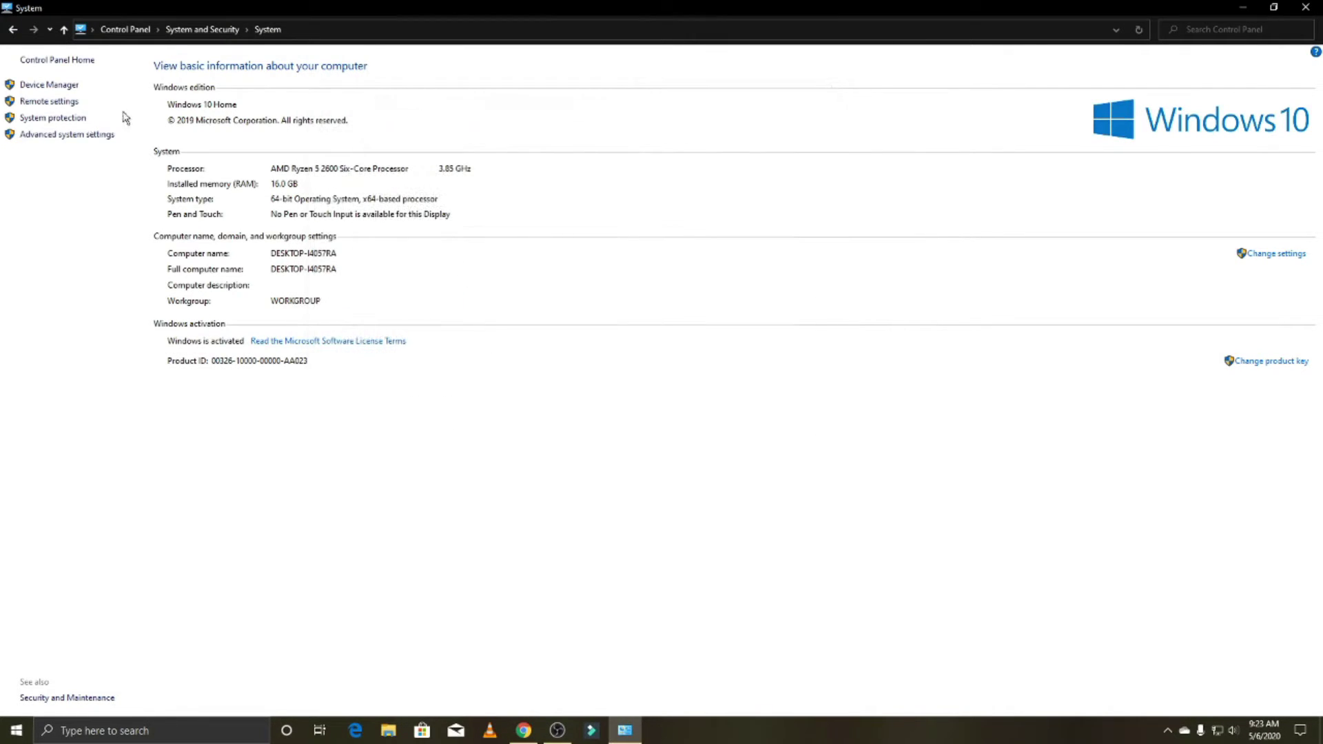
View the remote settings, look at the hardware and computer name pages of System Properties, and close the dialog
left_click(49, 101)
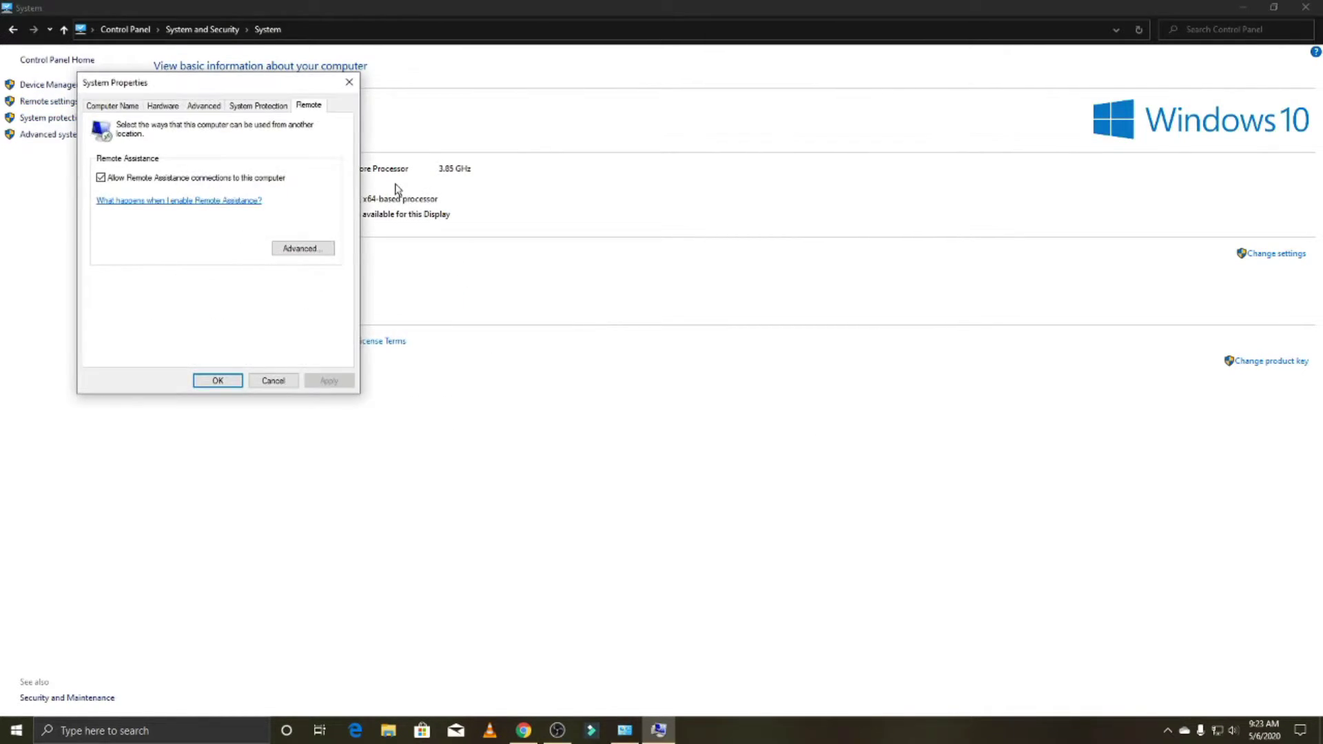
left_click_drag(231, 78, 607, 151)
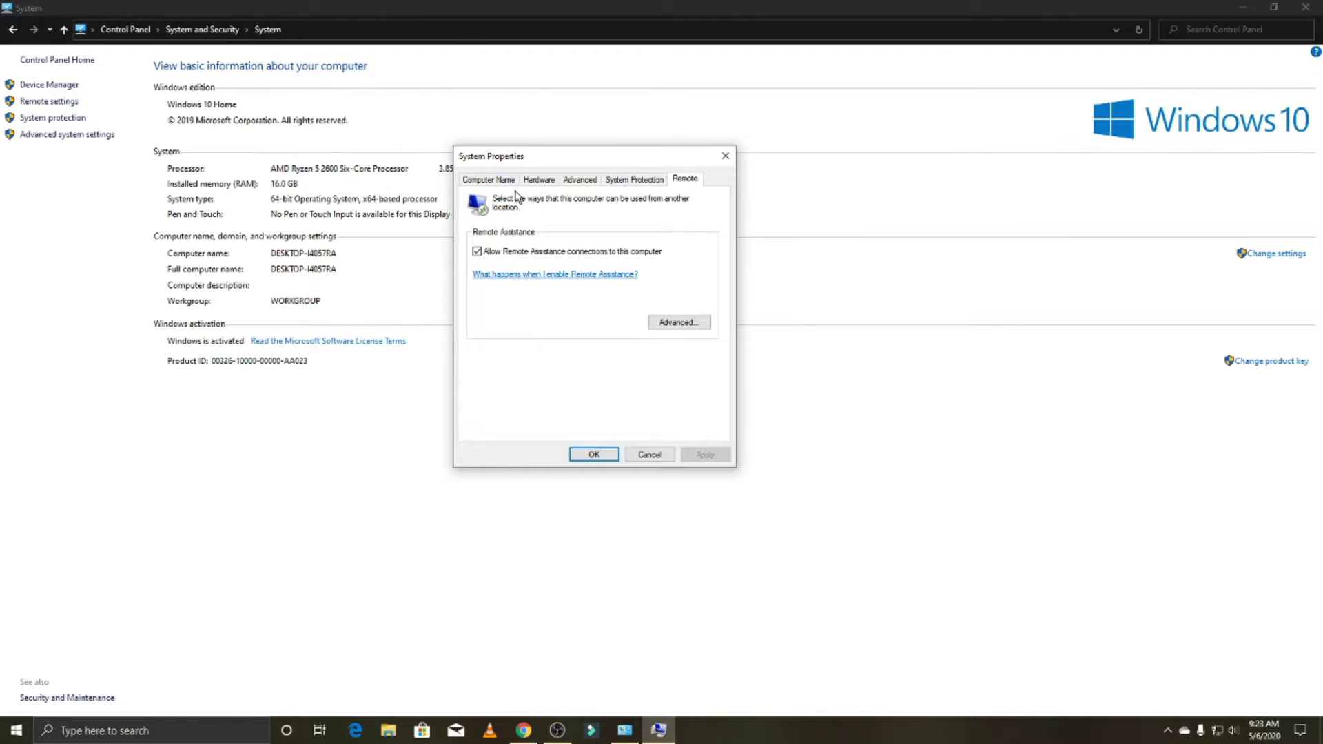
left_click(536, 182)
left_click(479, 182)
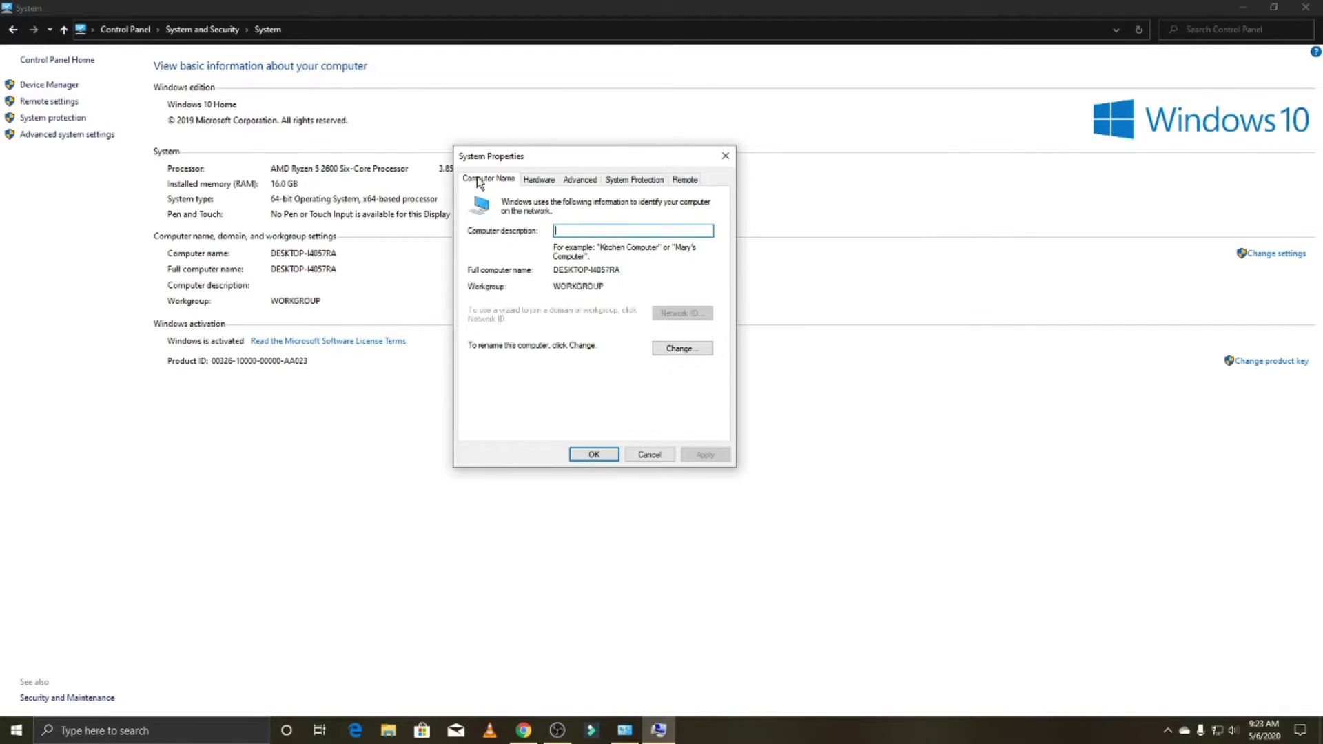
left_click(725, 155)
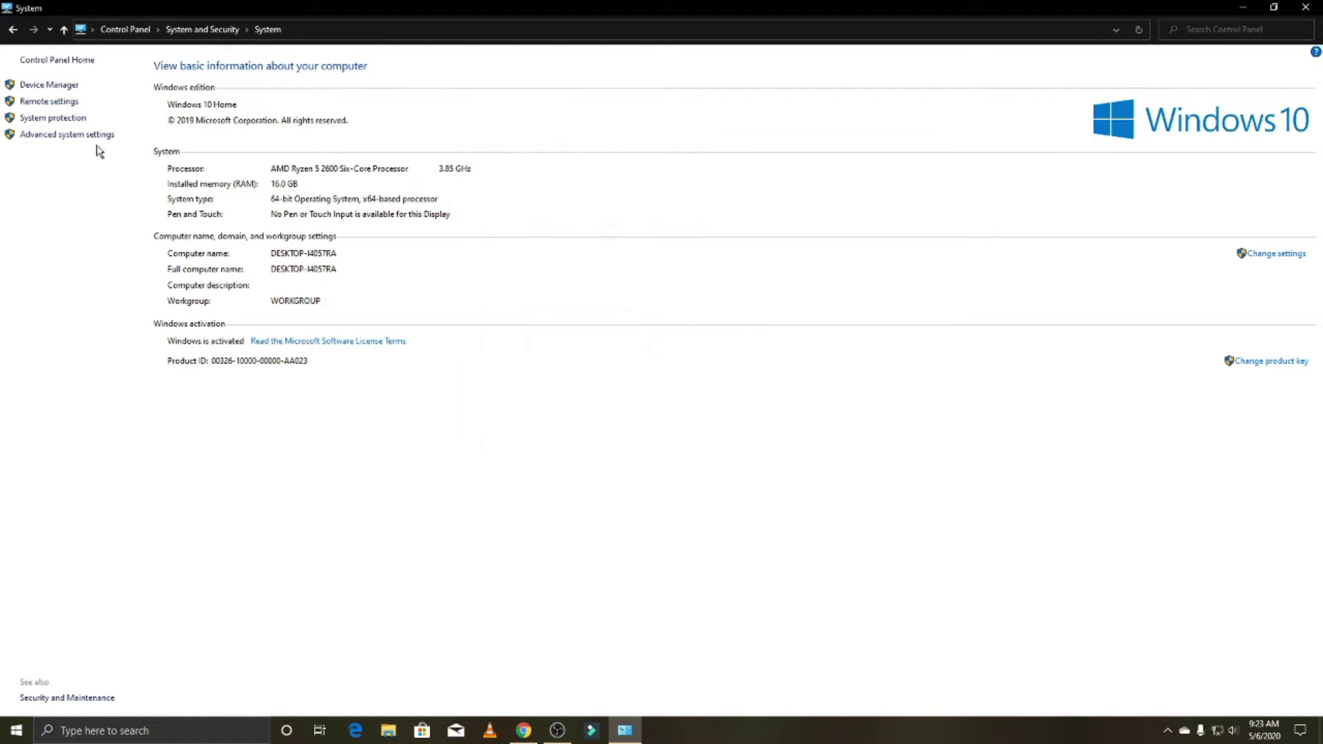
View the system protection settings, dismiss the error message and close System Properties
left_click(53, 119)
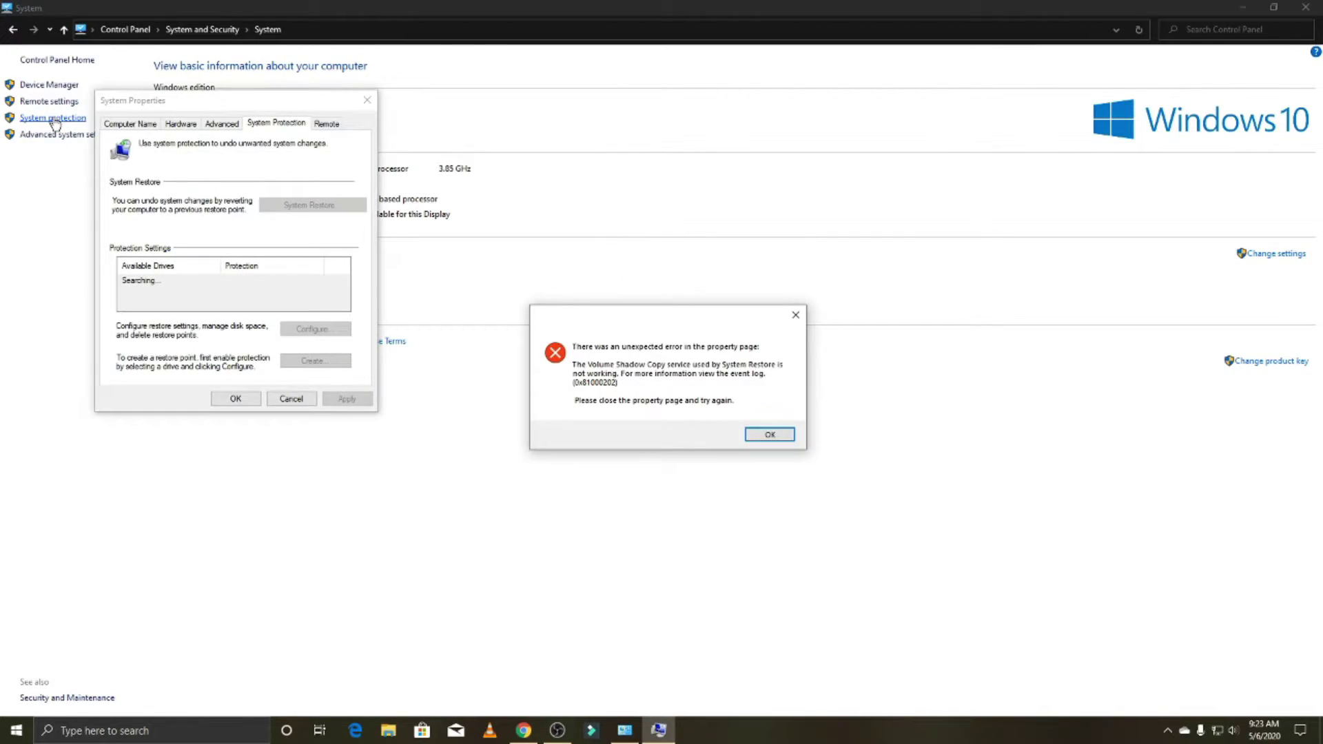
left_click(795, 321)
left_click_drag(219, 106, 395, 107)
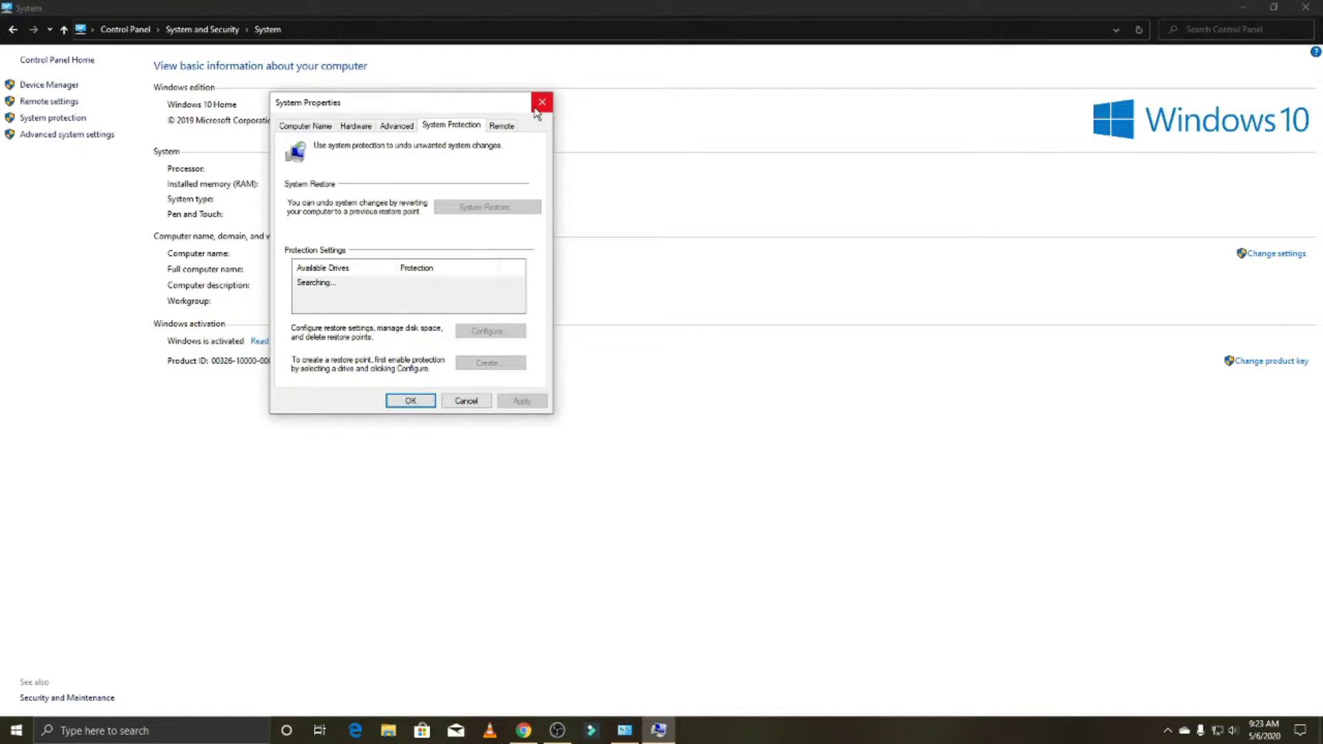
left_click(542, 102)
Open the advanced system settings and look through the computer name, hardware, advanced and system protection pages of System Properties
left_click(72, 135)
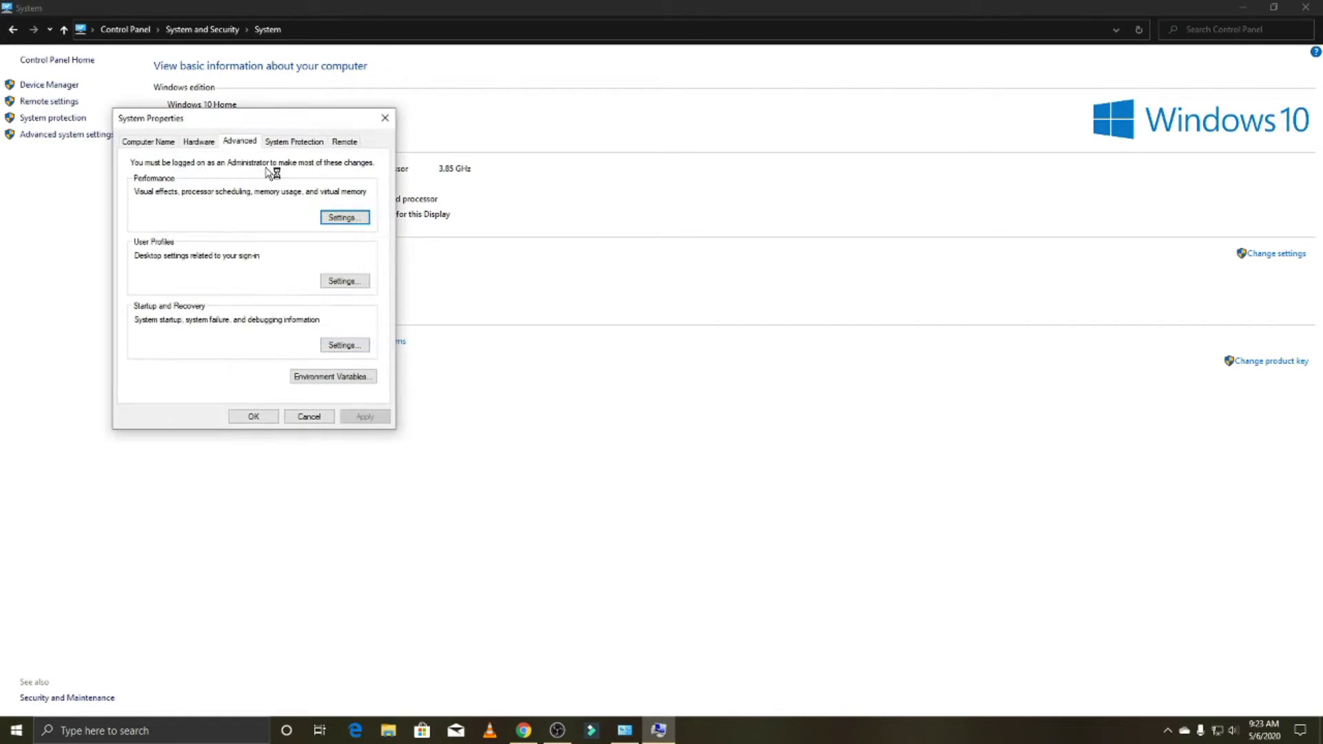
left_click_drag(269, 121, 560, 129)
left_click(444, 148)
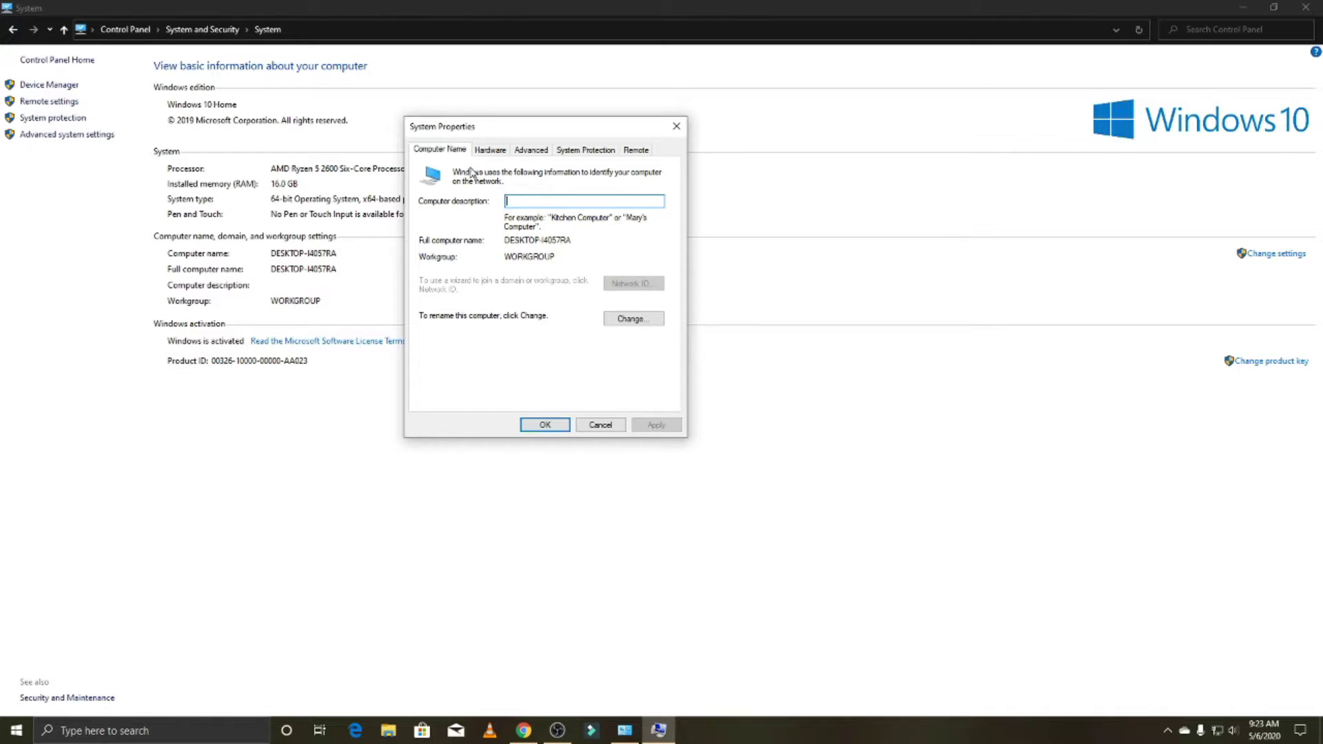
left_click(487, 150)
left_click(531, 151)
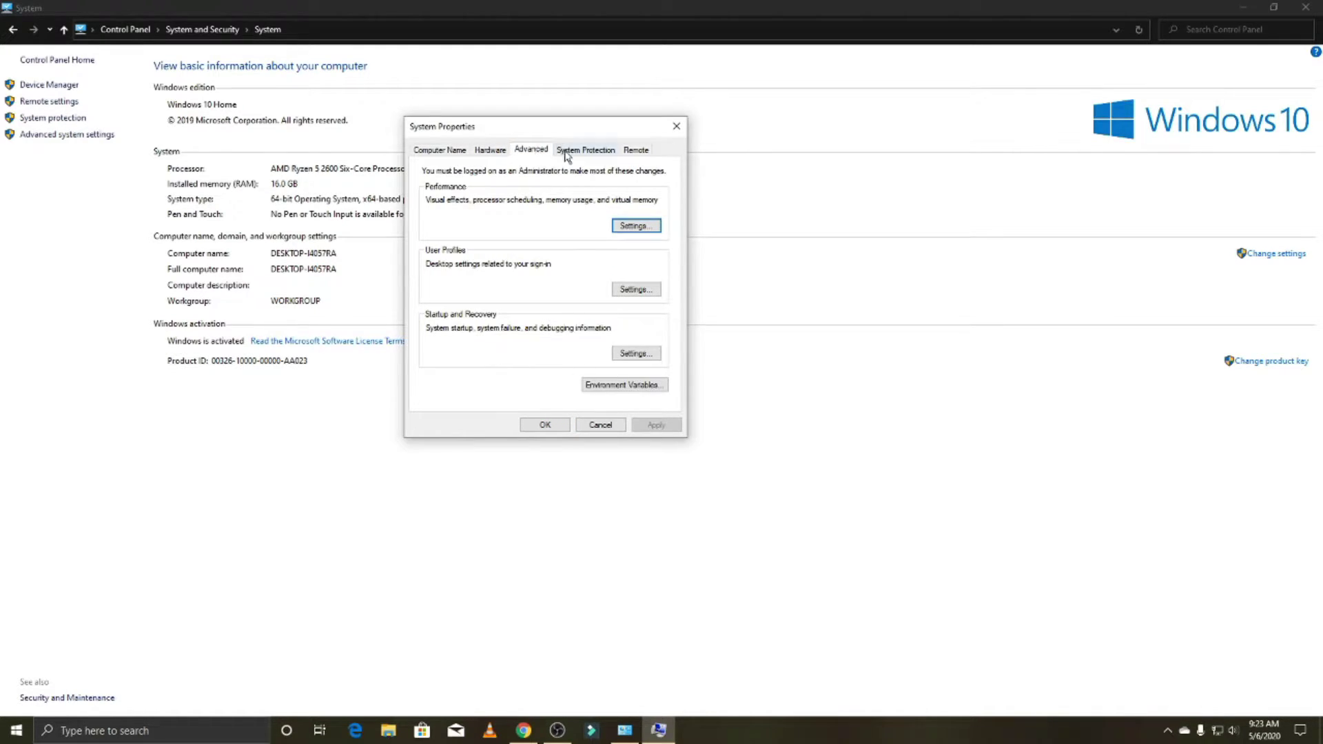
left_click(586, 150)
left_click(795, 316)
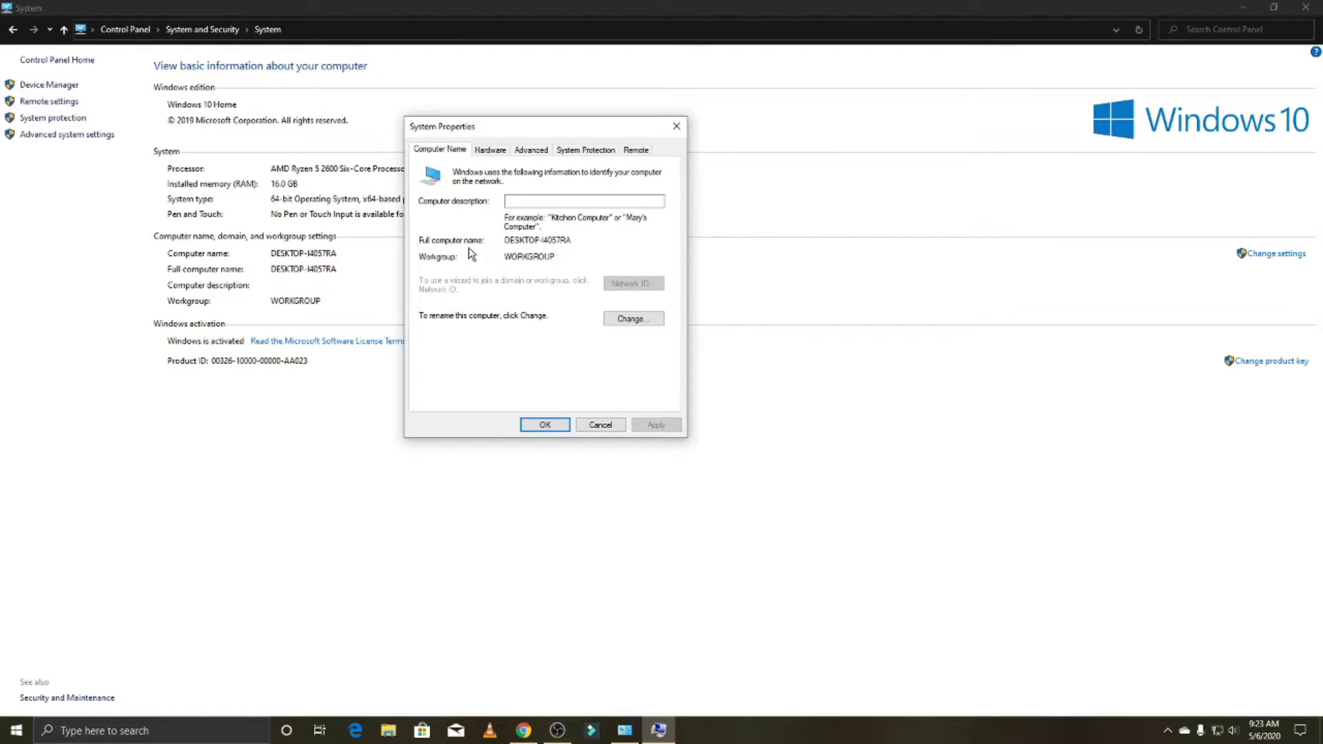
Highlight the full computer name, try "eagfrt" as the computer description, and clear that text again
left_click_drag(579, 242, 495, 241)
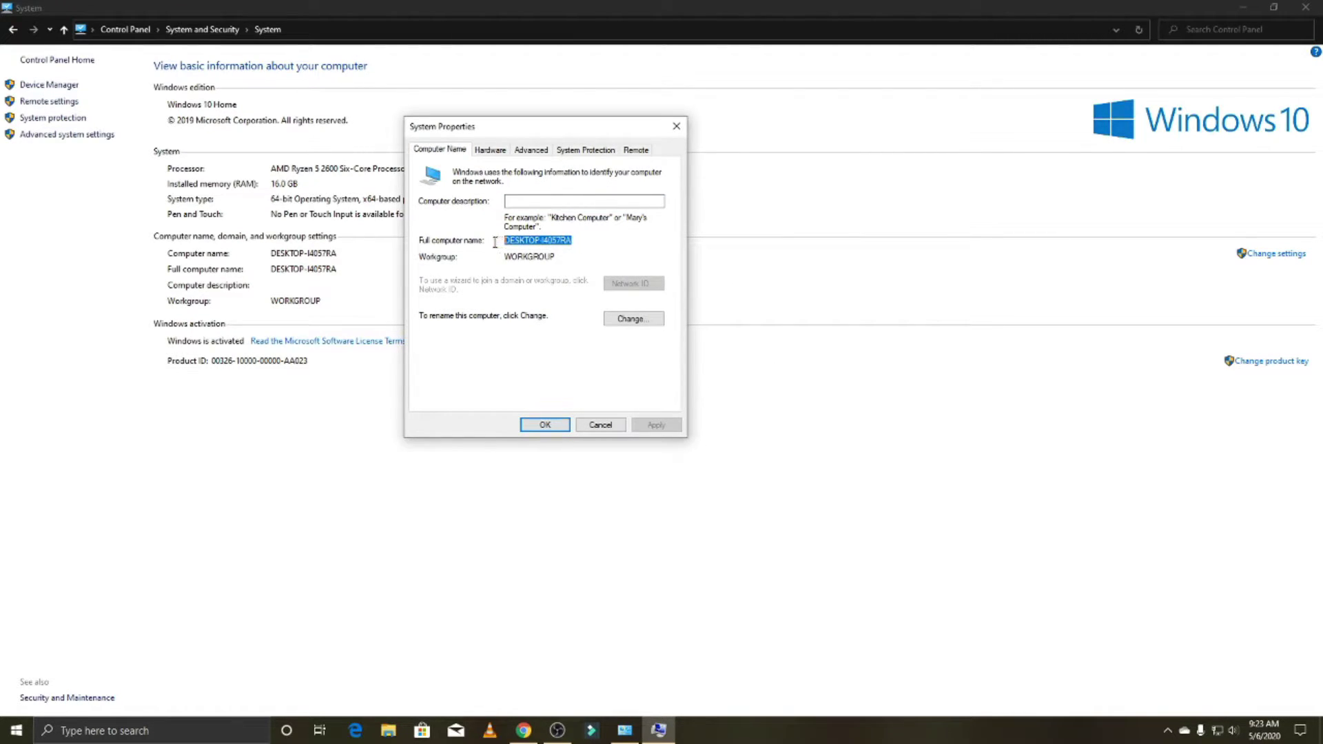
left_click(573, 202)
type("eagfrt")
left_click_drag(537, 200, 466, 196)
key("BackSpace")
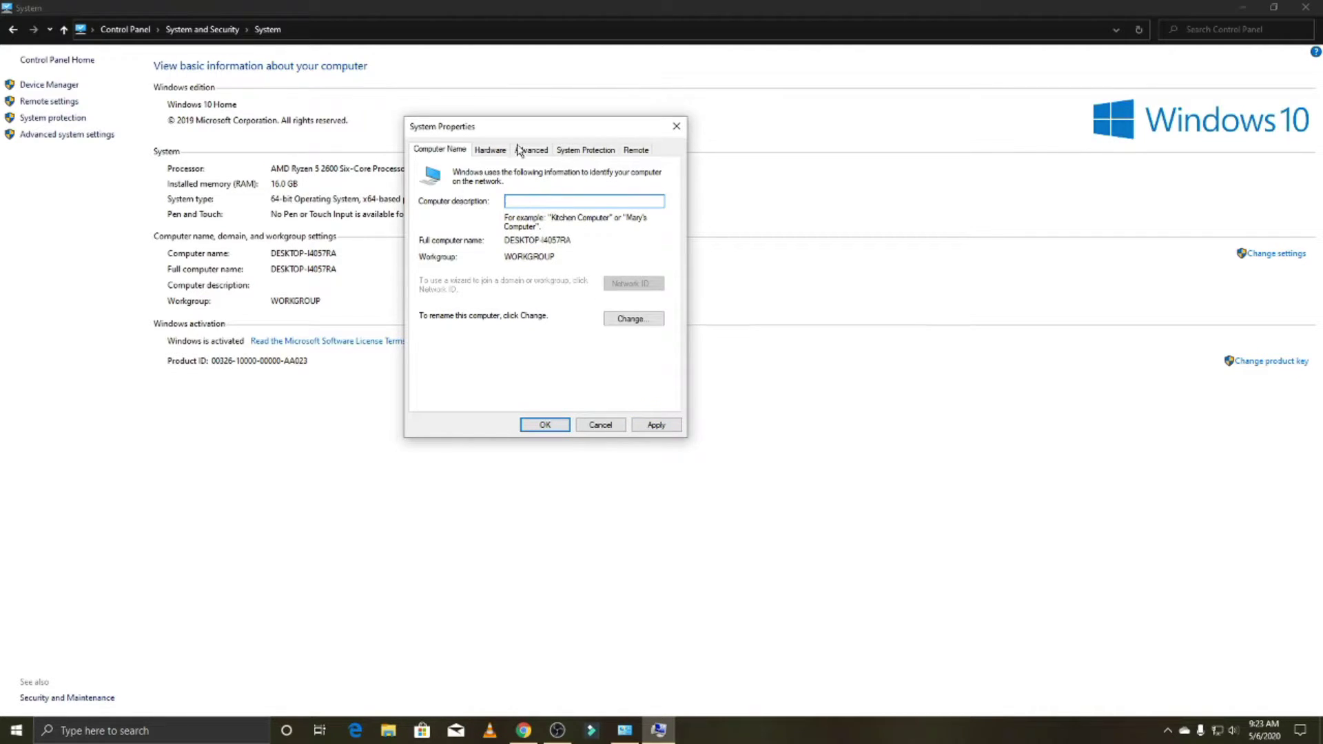
Close System Properties and return from the System page to the System and Security category
left_click(676, 130)
left_click(627, 738)
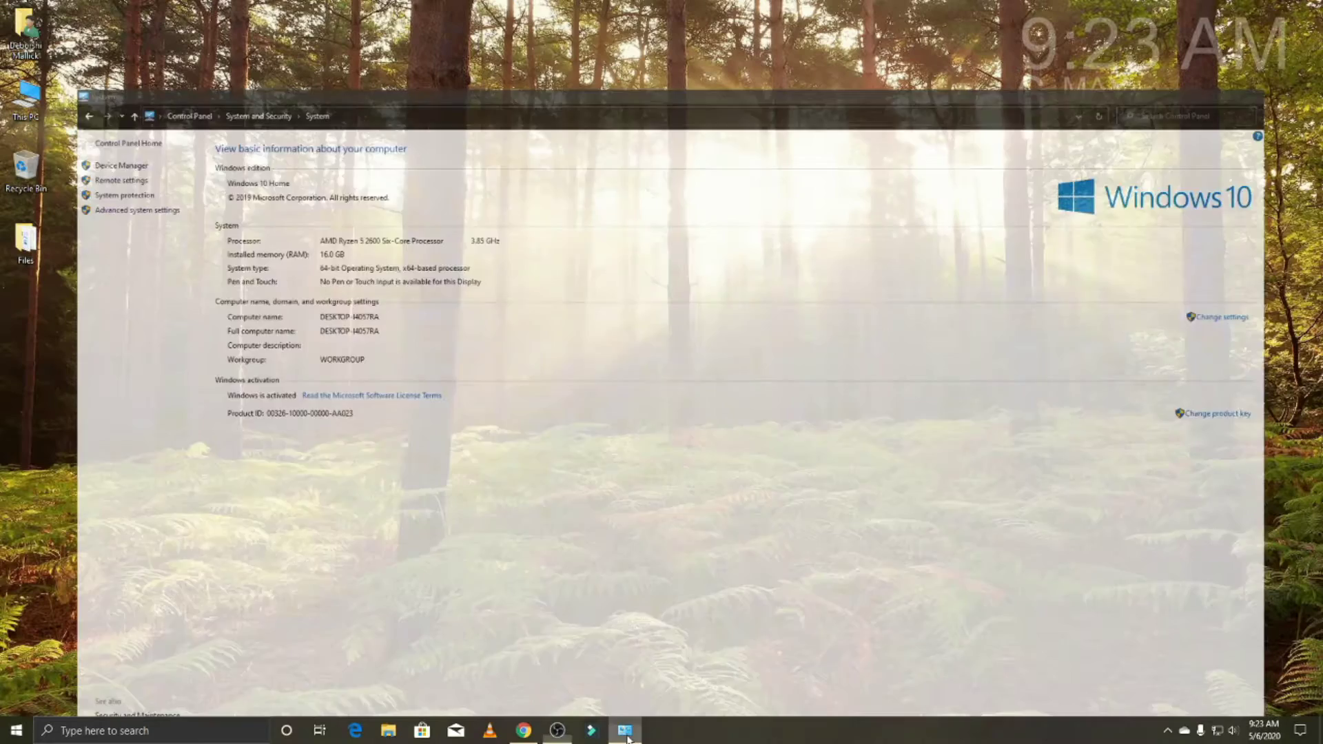
left_click(627, 737)
left_click(15, 32)
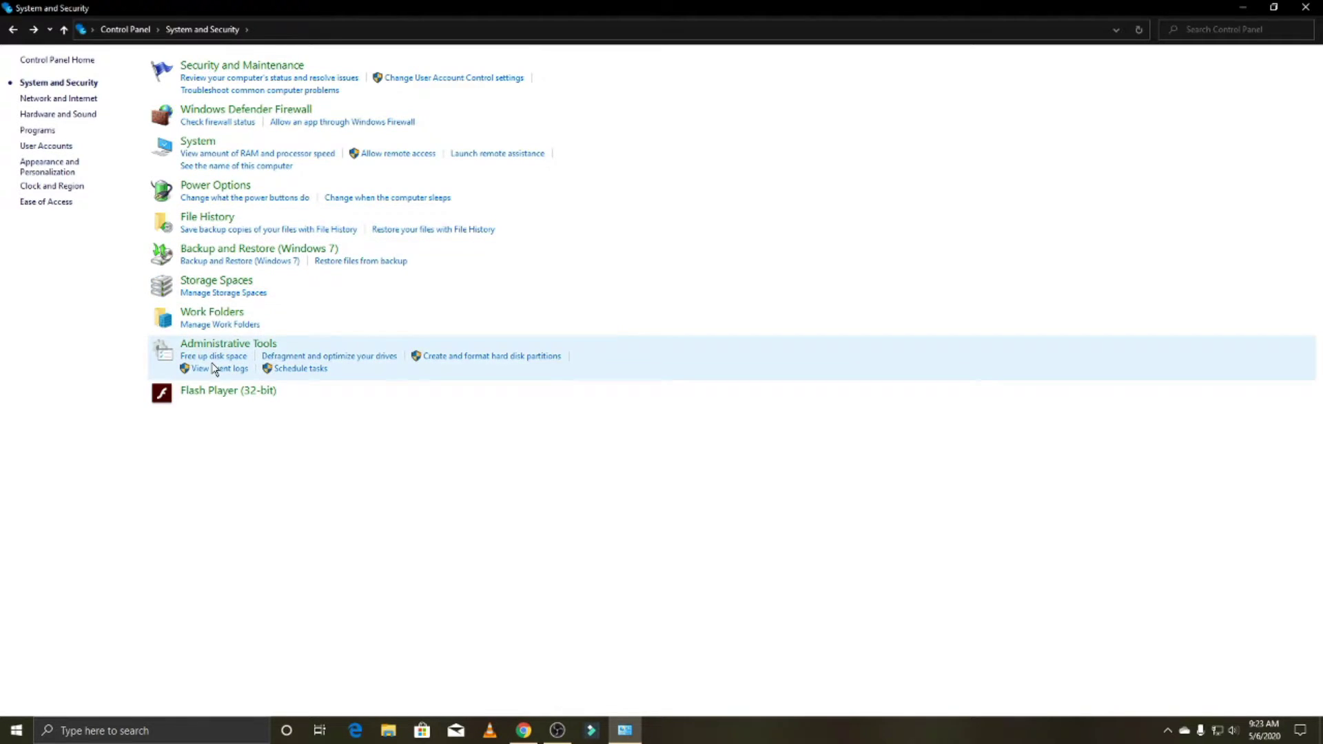
Open the High performance plan's settings in Power Options and view the available times for turning off the display
left_click(220, 189)
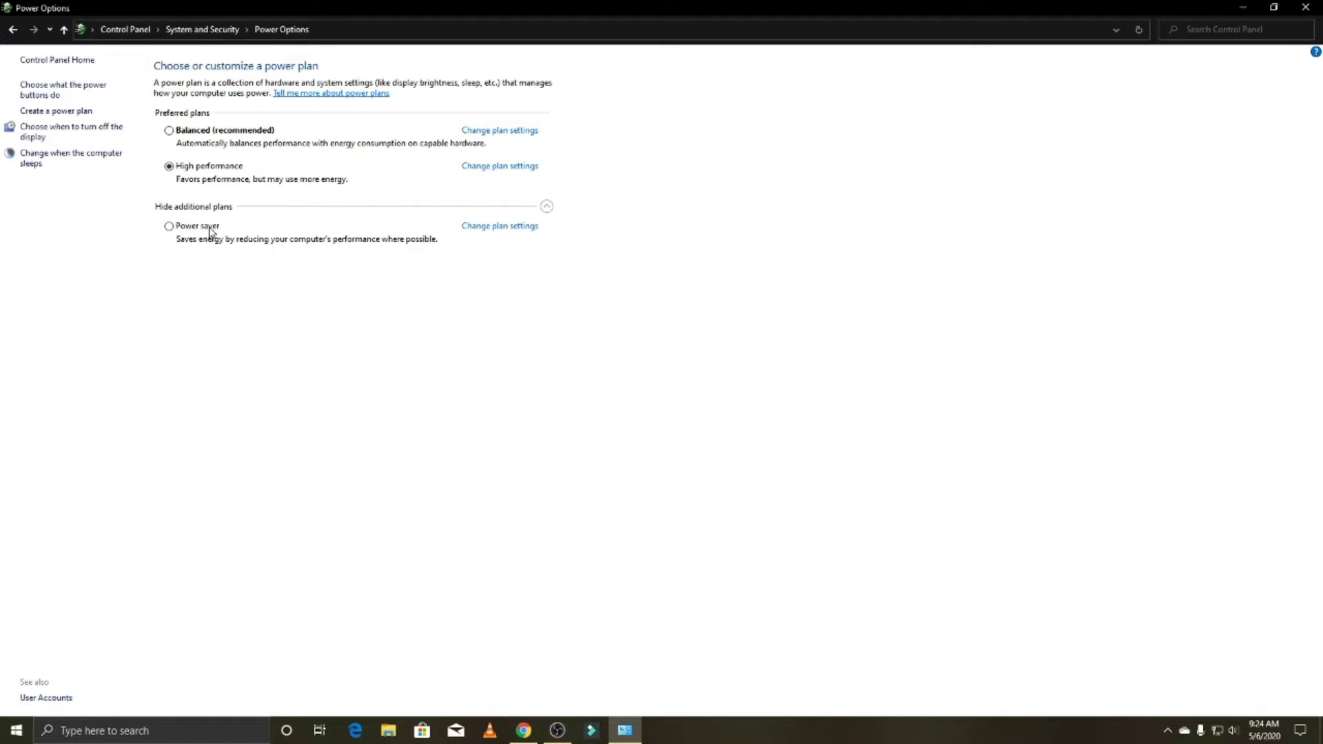
left_click(517, 166)
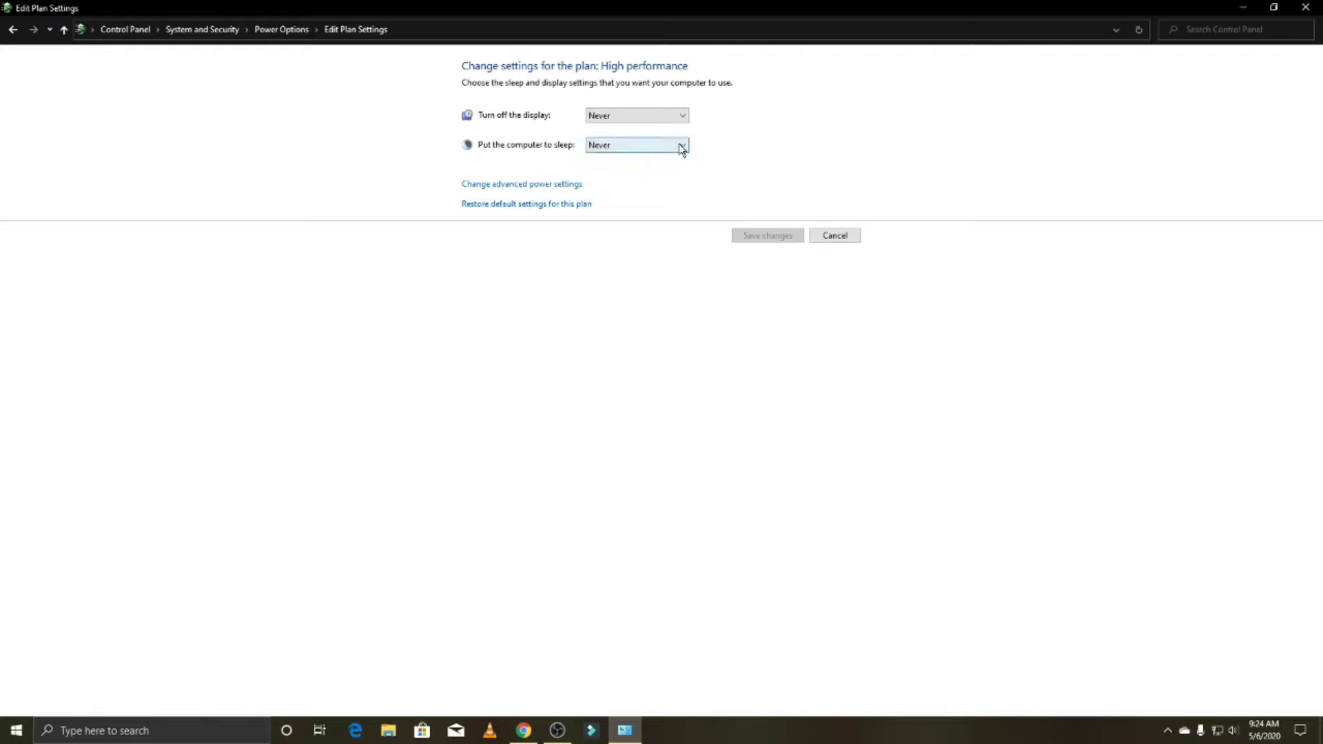
left_click(660, 116)
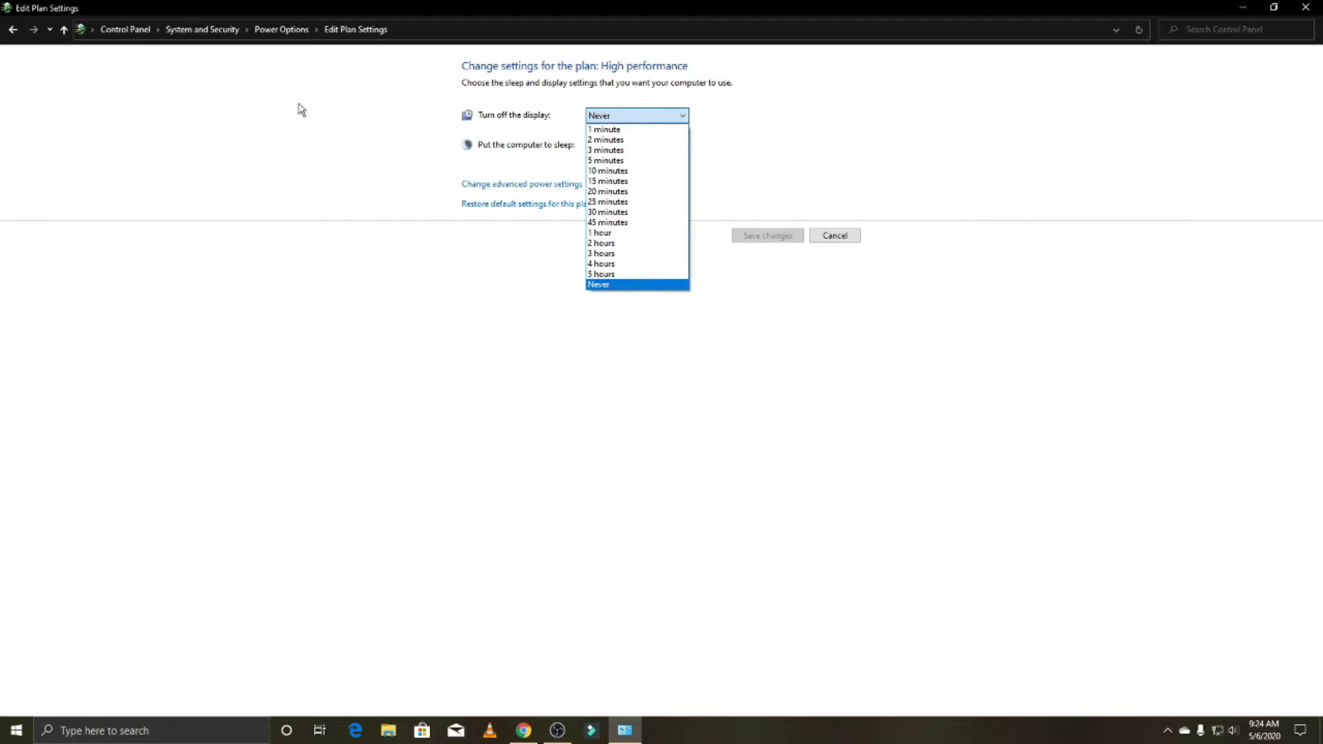
left_click(964, 112)
left_click(646, 119)
left_click(643, 116)
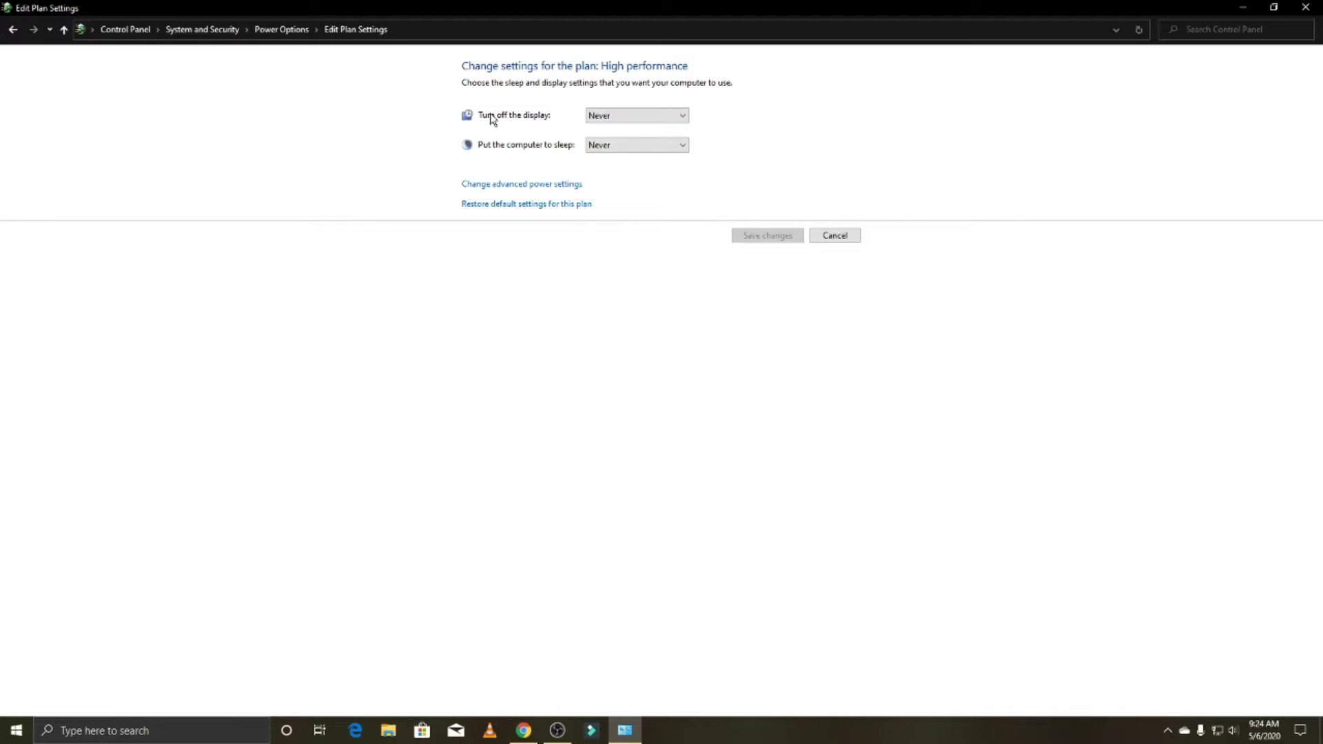
left_click(600, 116)
left_click(431, 146)
Open the plan's advanced power settings and examine the Internet Explorer and Hard disk groups
left_click(559, 184)
left_click_drag(287, 138, 763, 71)
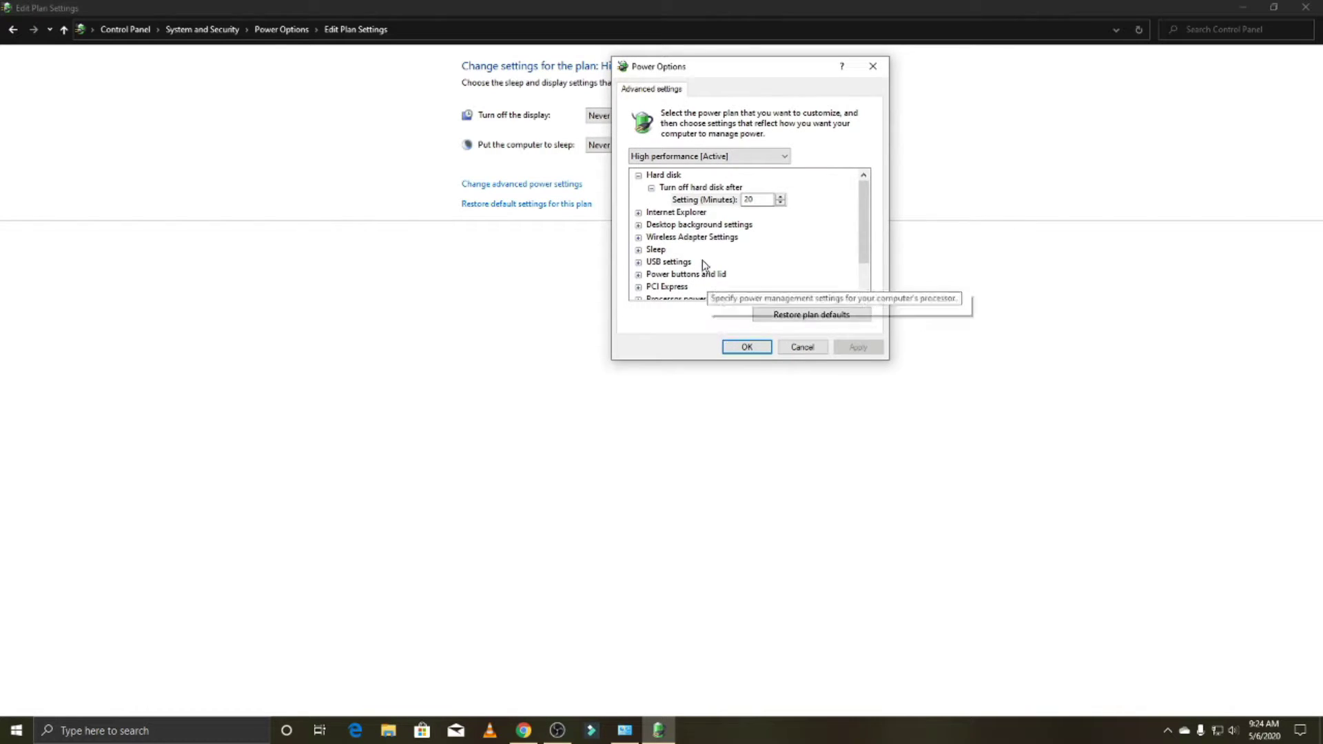
left_click(637, 214)
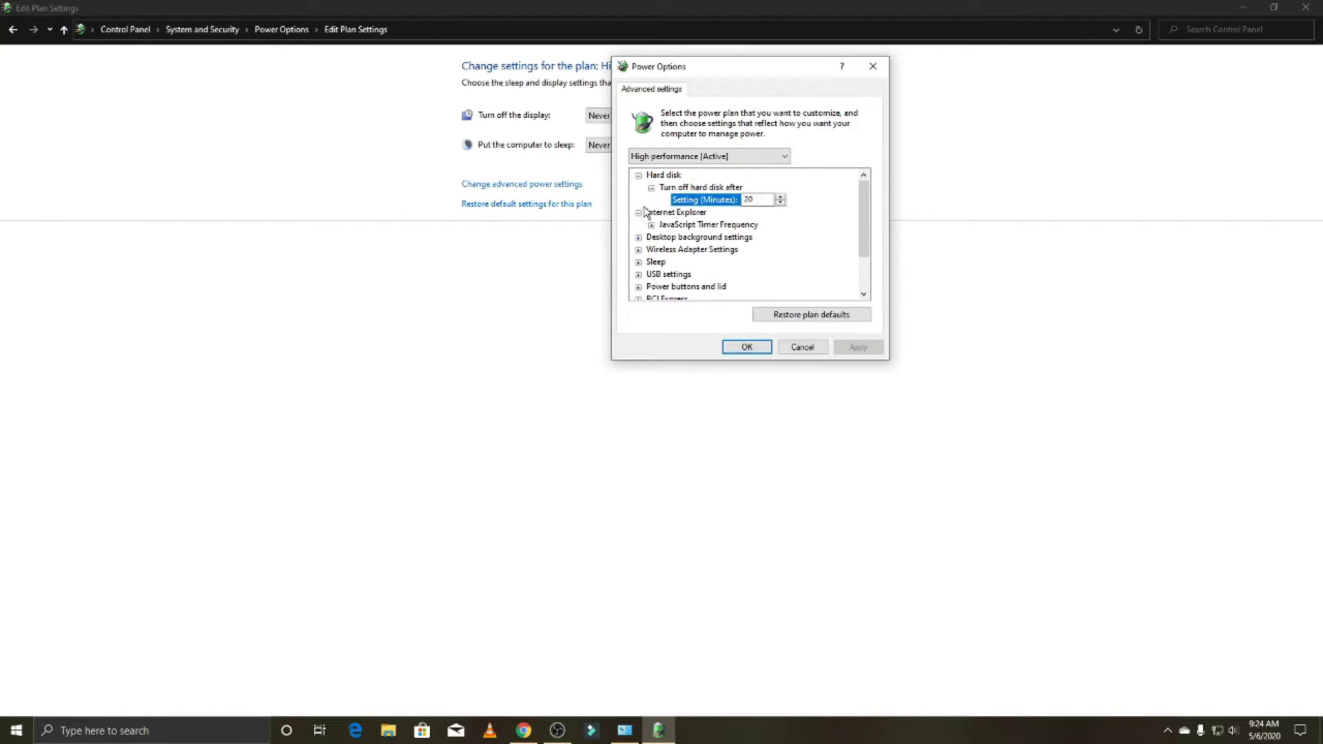
left_click(638, 213)
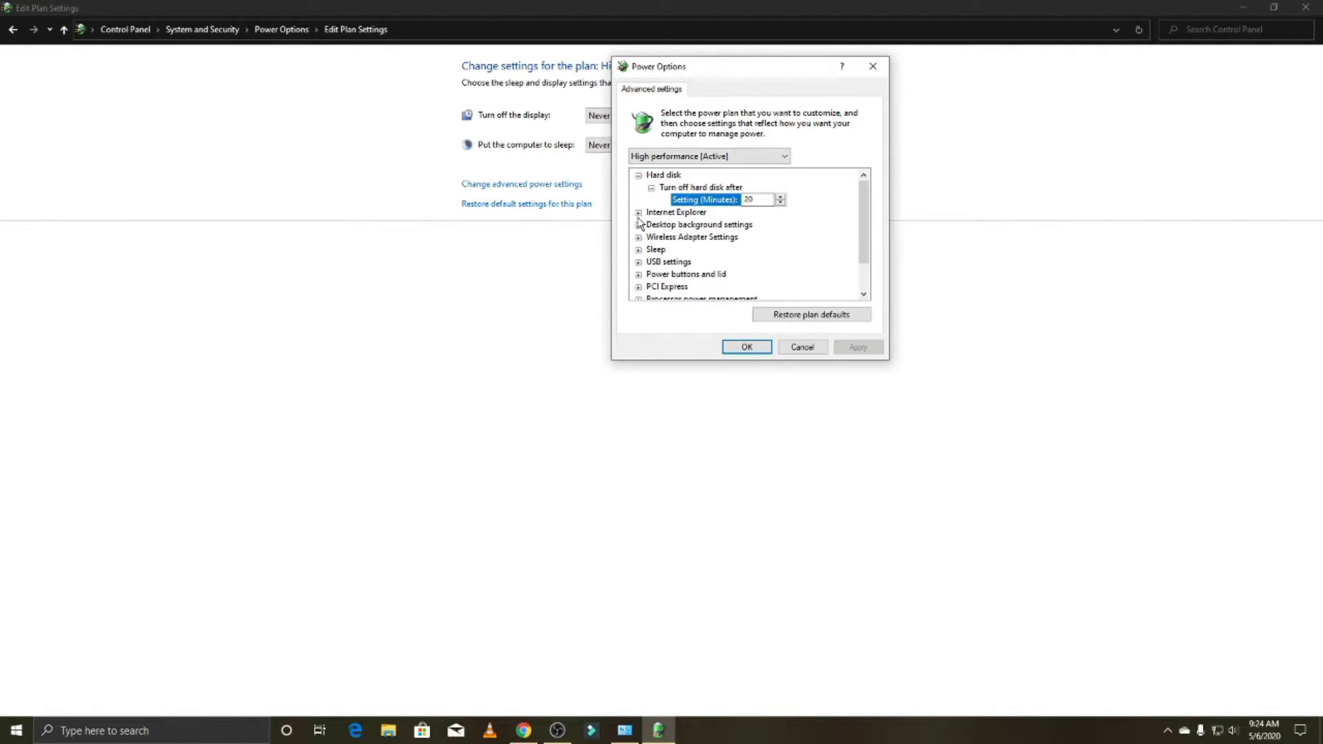
left_click(638, 175)
left_click(638, 175)
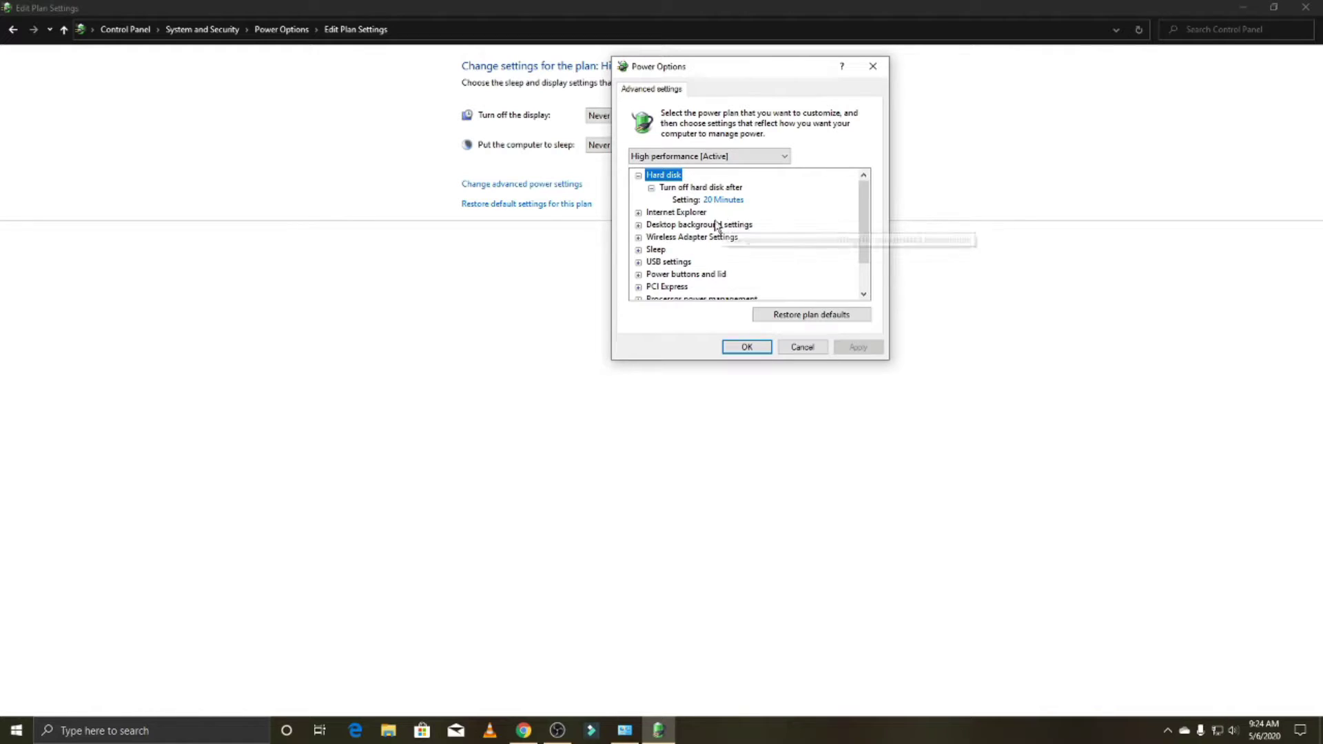
View the USB selective suspend setting in the advanced power settings and close the dialog
scroll(717, 226, "down", 1)
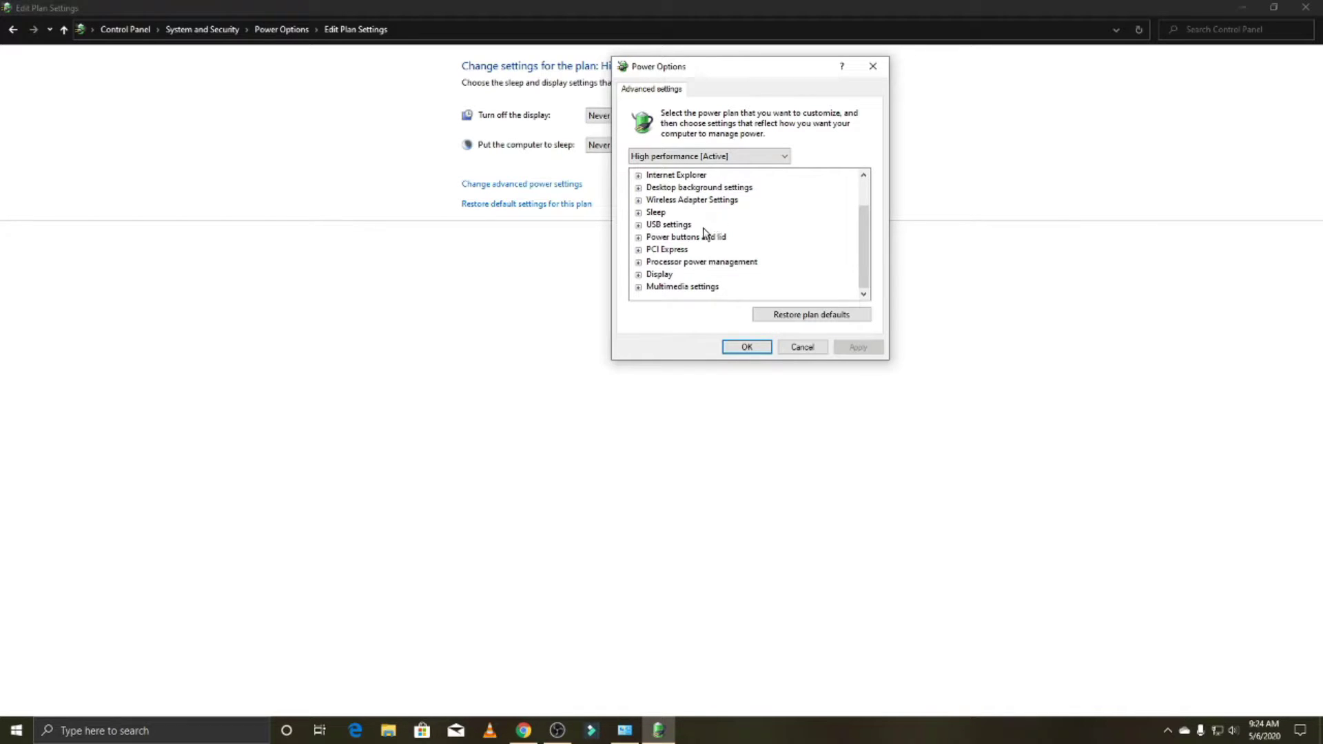
left_click(639, 225)
left_click(651, 238)
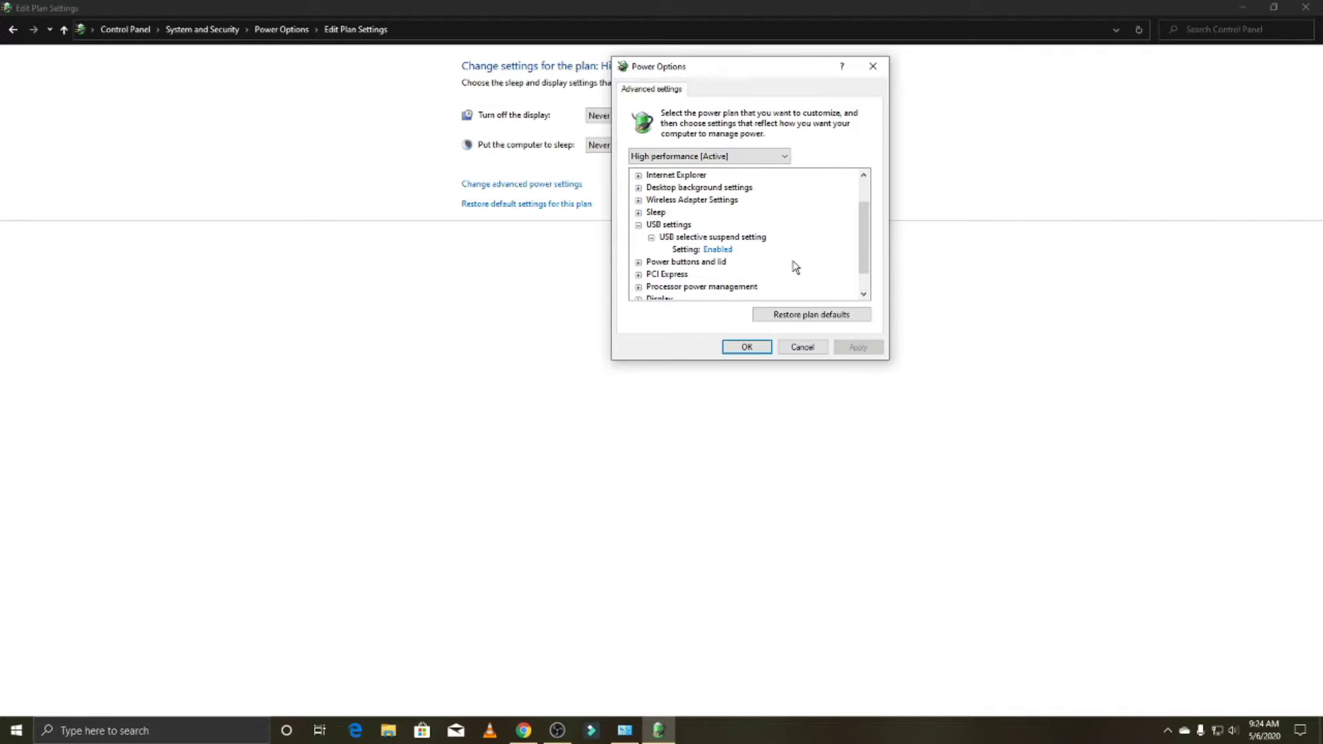
left_click(876, 72)
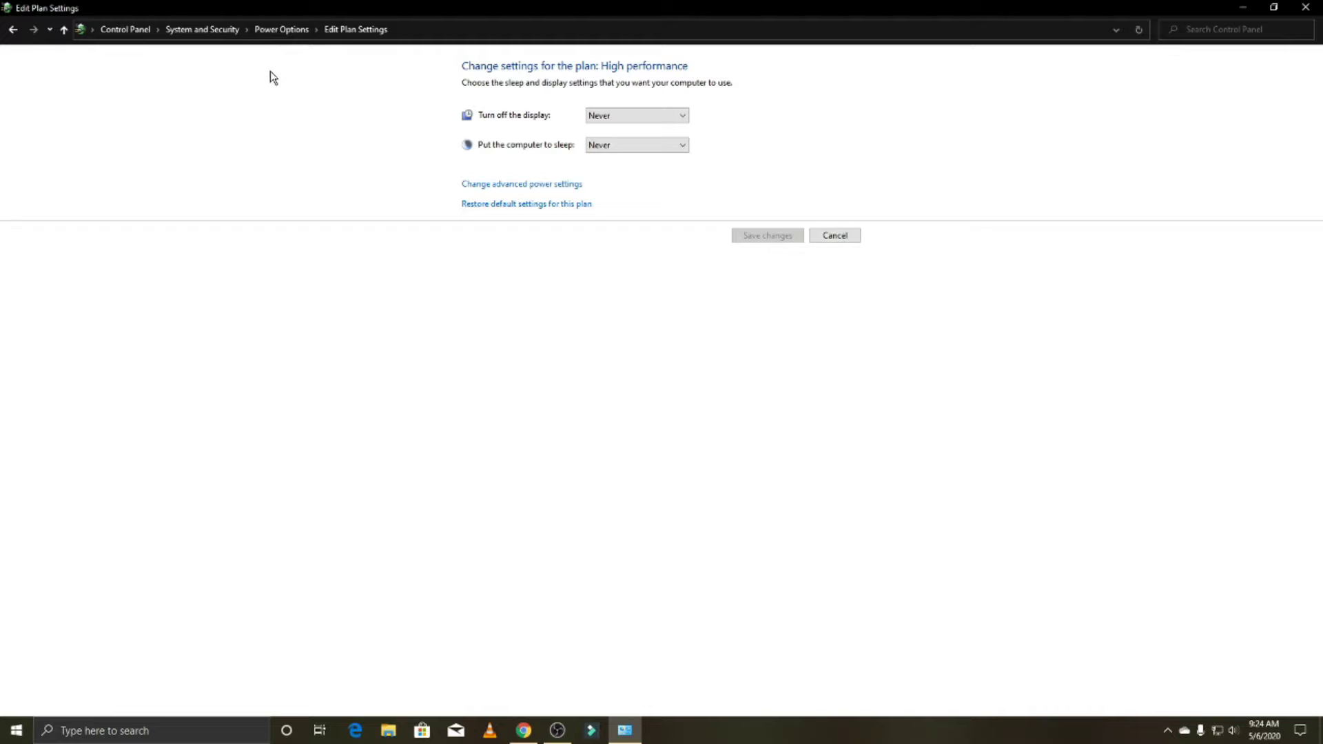
Return to Power Options, open the settings for what the power buttons do, and make the unavailable settings editable
left_click(61, 32)
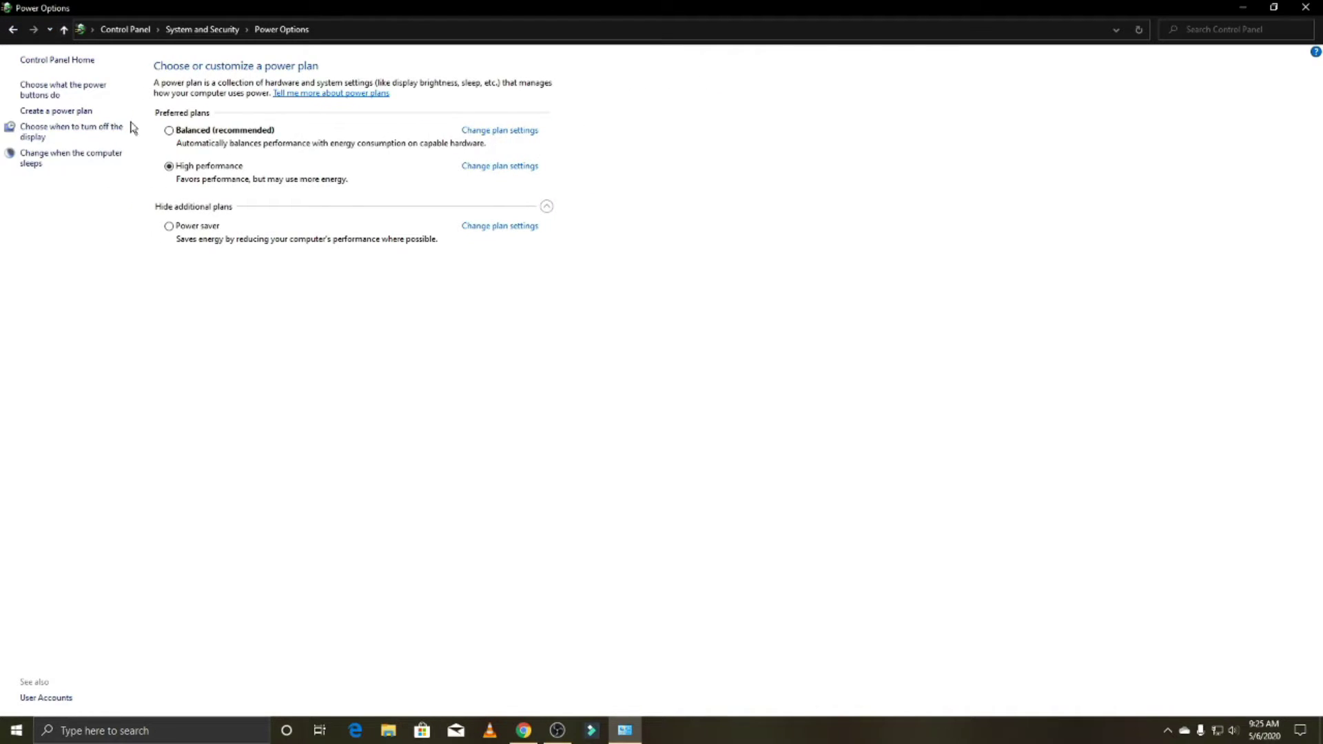
left_click(68, 90)
left_click(12, 29)
left_click(70, 96)
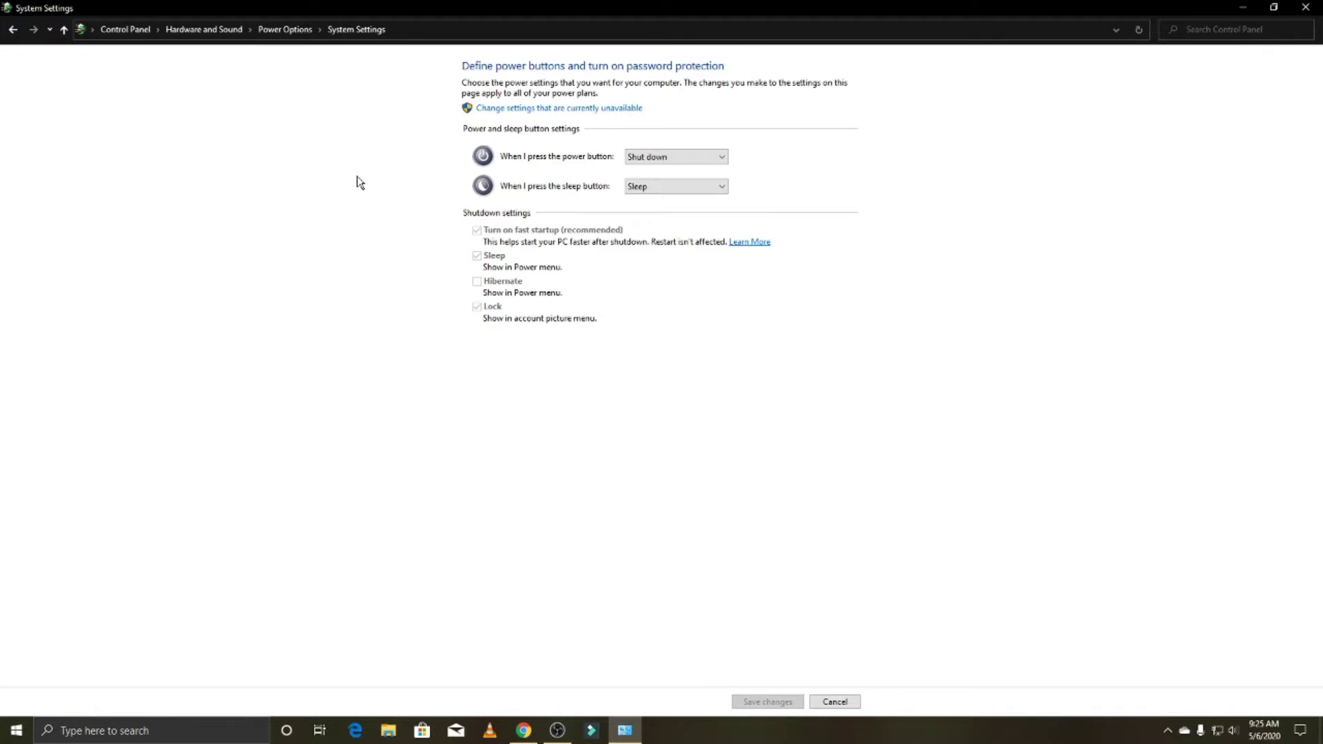
left_click(536, 109)
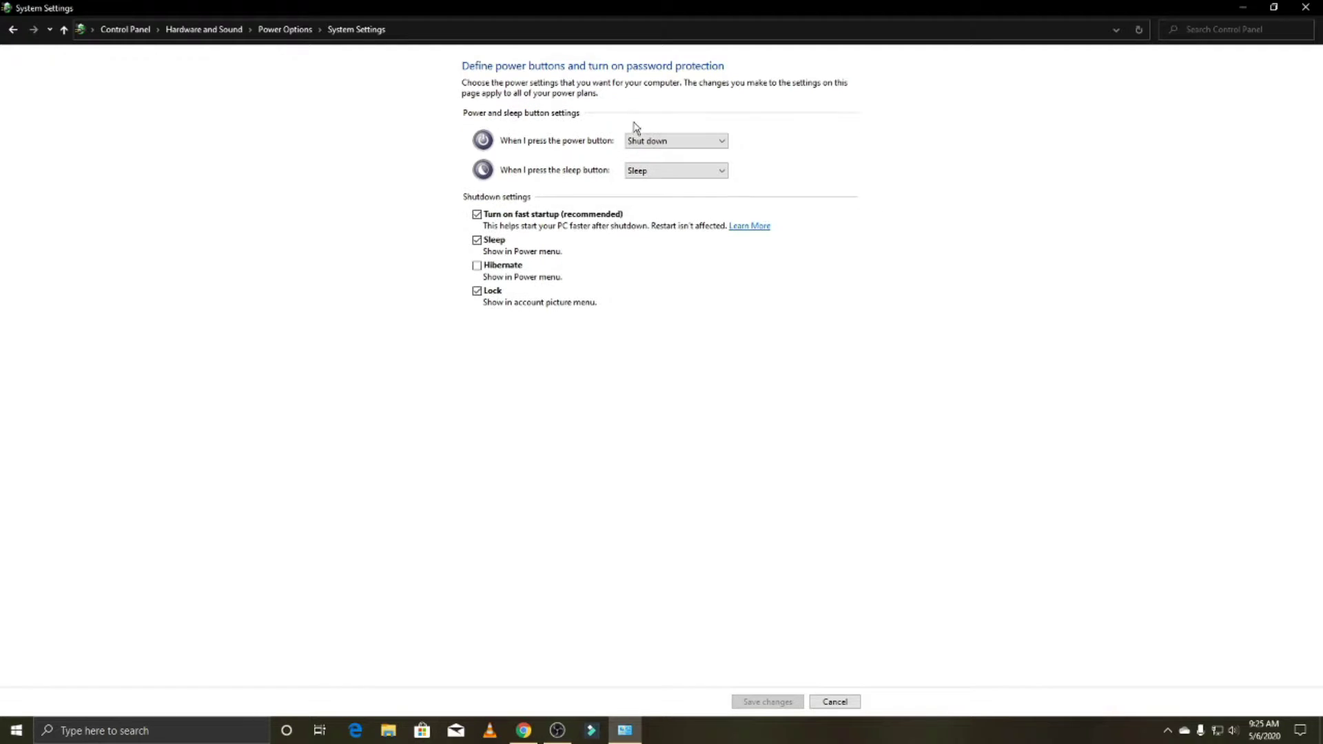
Try Hibernate as the power button action, review the other available actions, and leave the page without saving
left_click(677, 144)
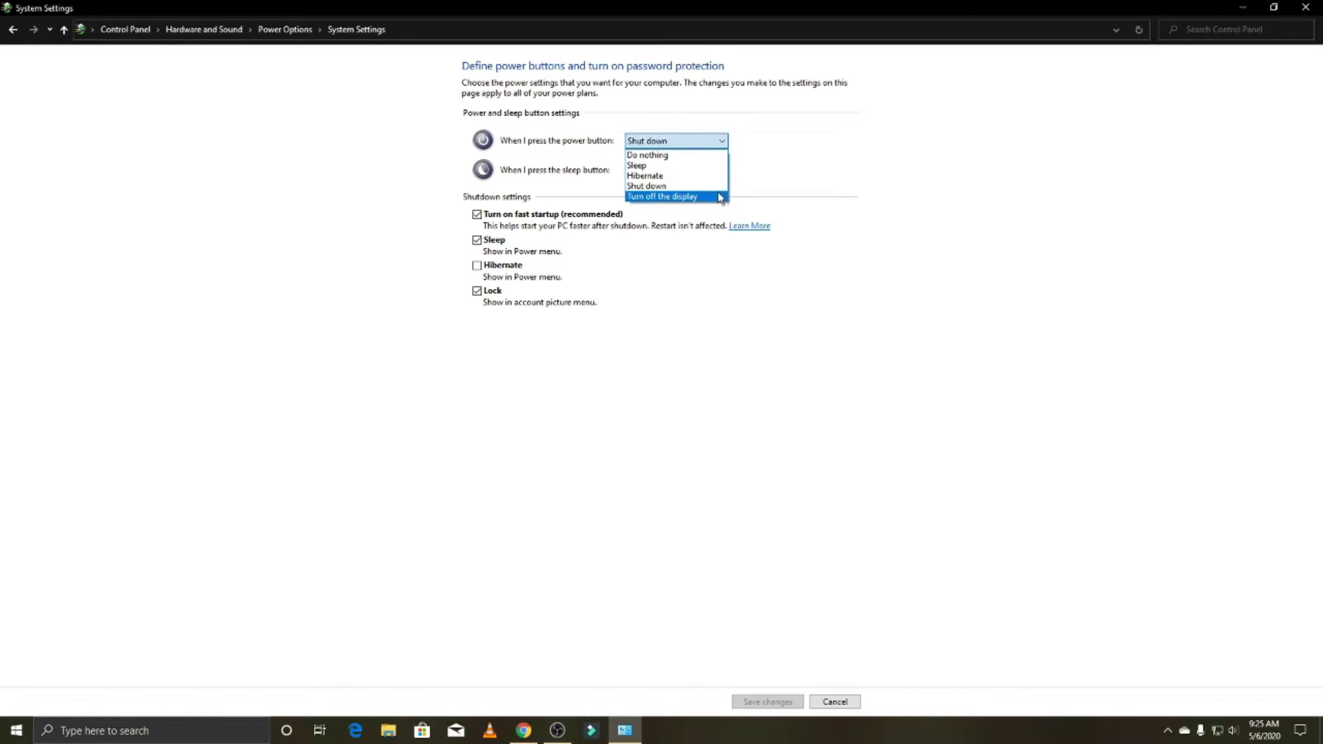
left_click(681, 177)
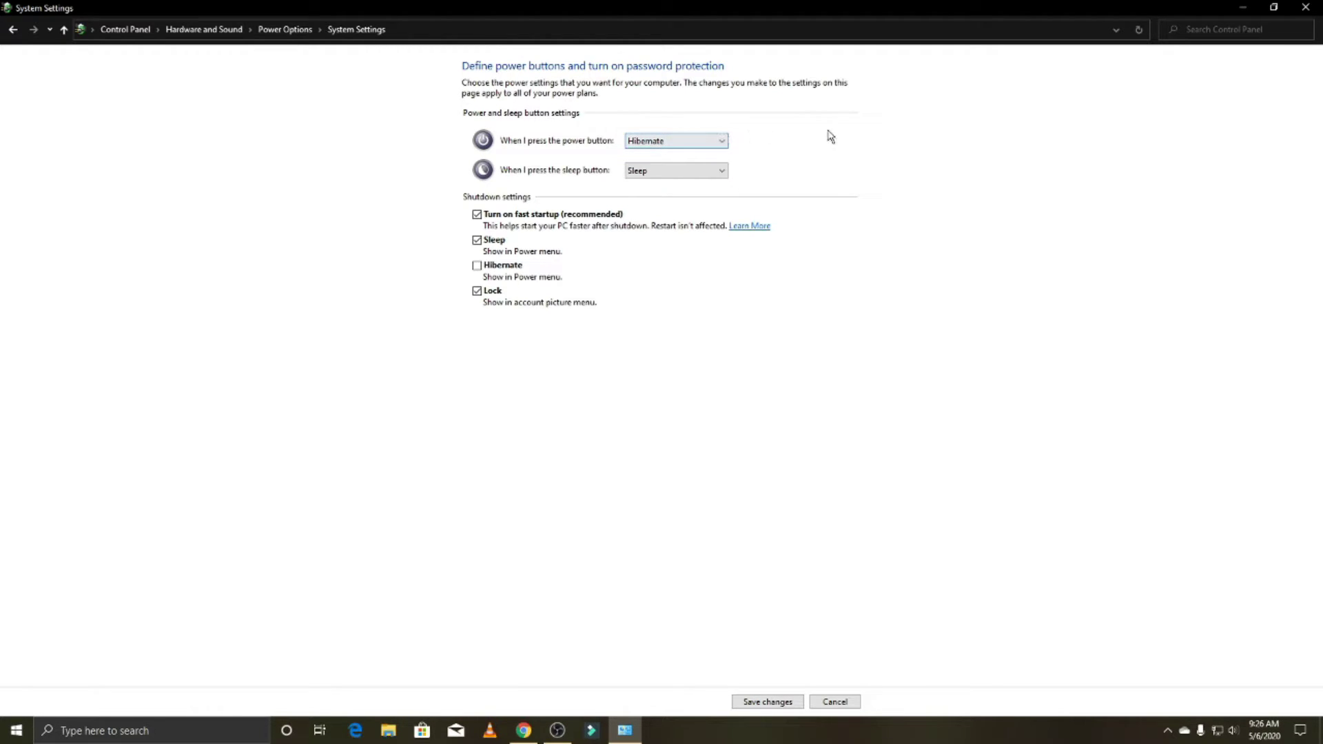
left_click(692, 177)
left_click(718, 142)
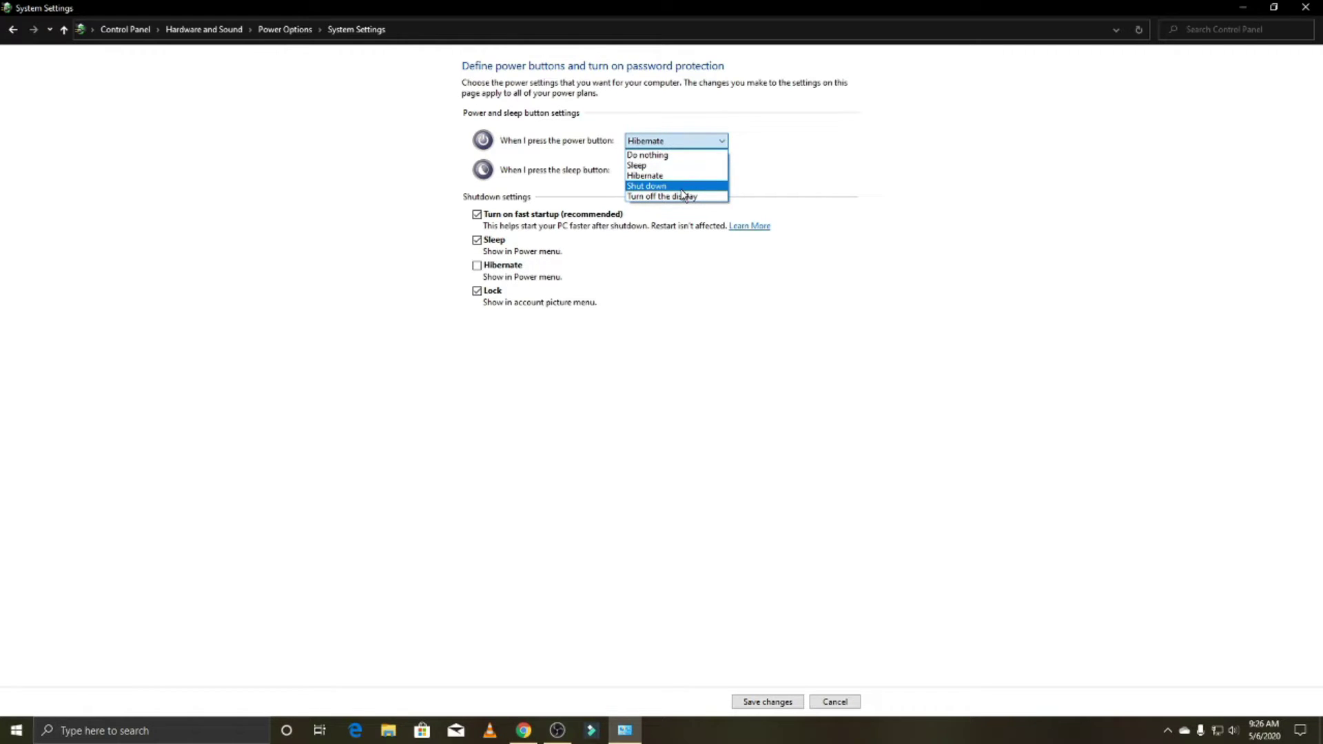
left_click(232, 129)
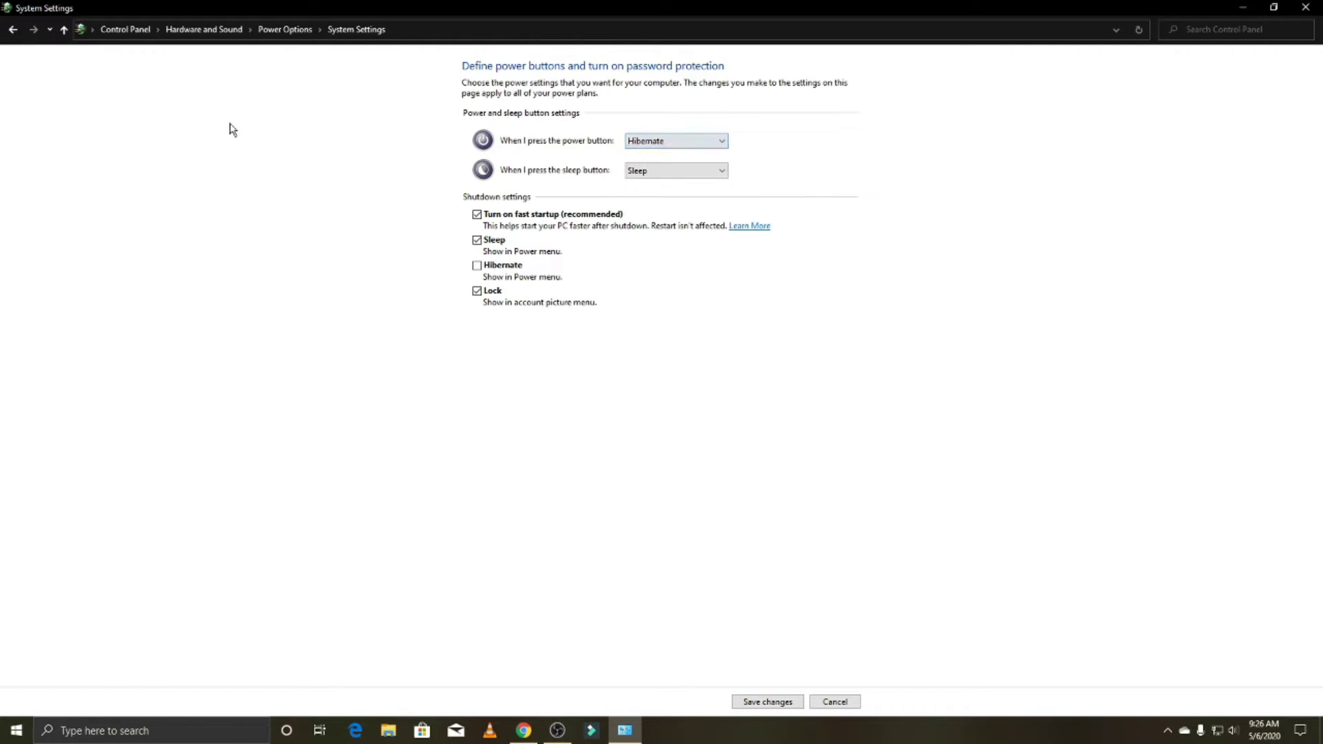
left_click(12, 30)
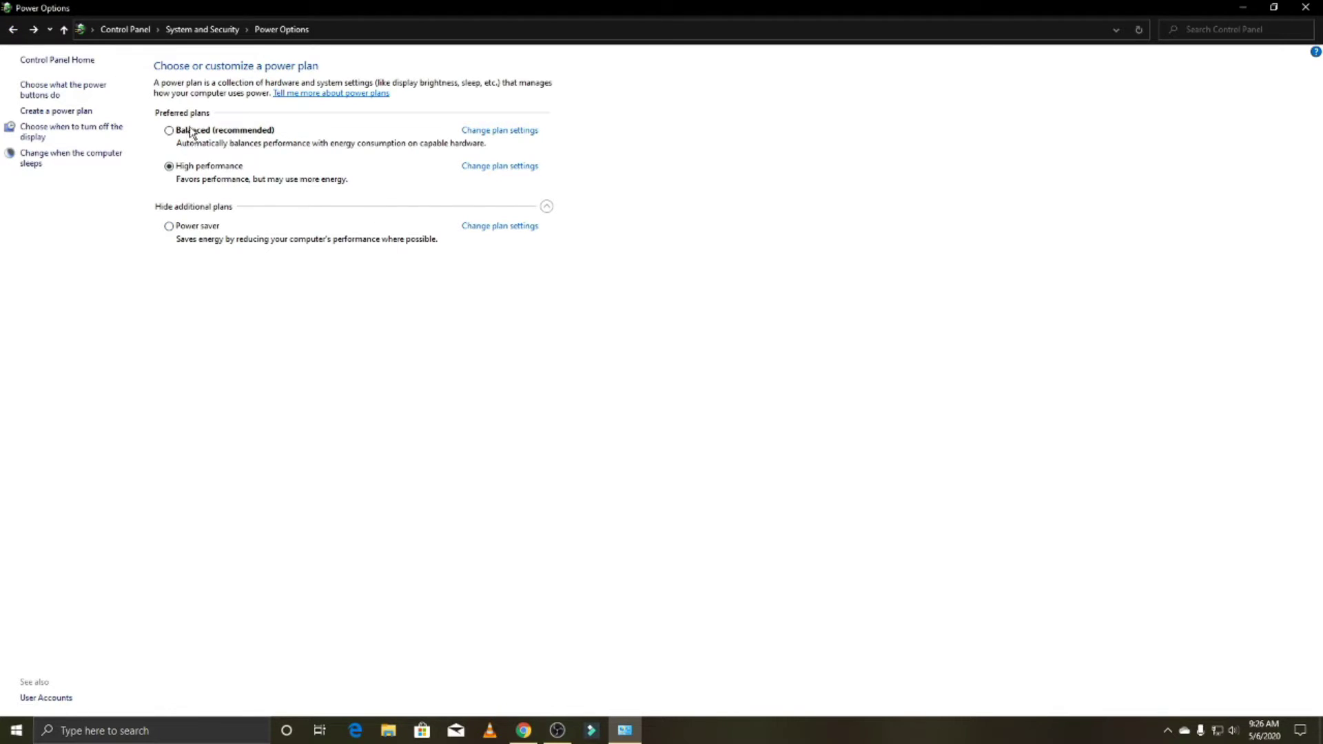
Go back from Power Options through System and Security to the Control Panel home page
left_click(8, 32)
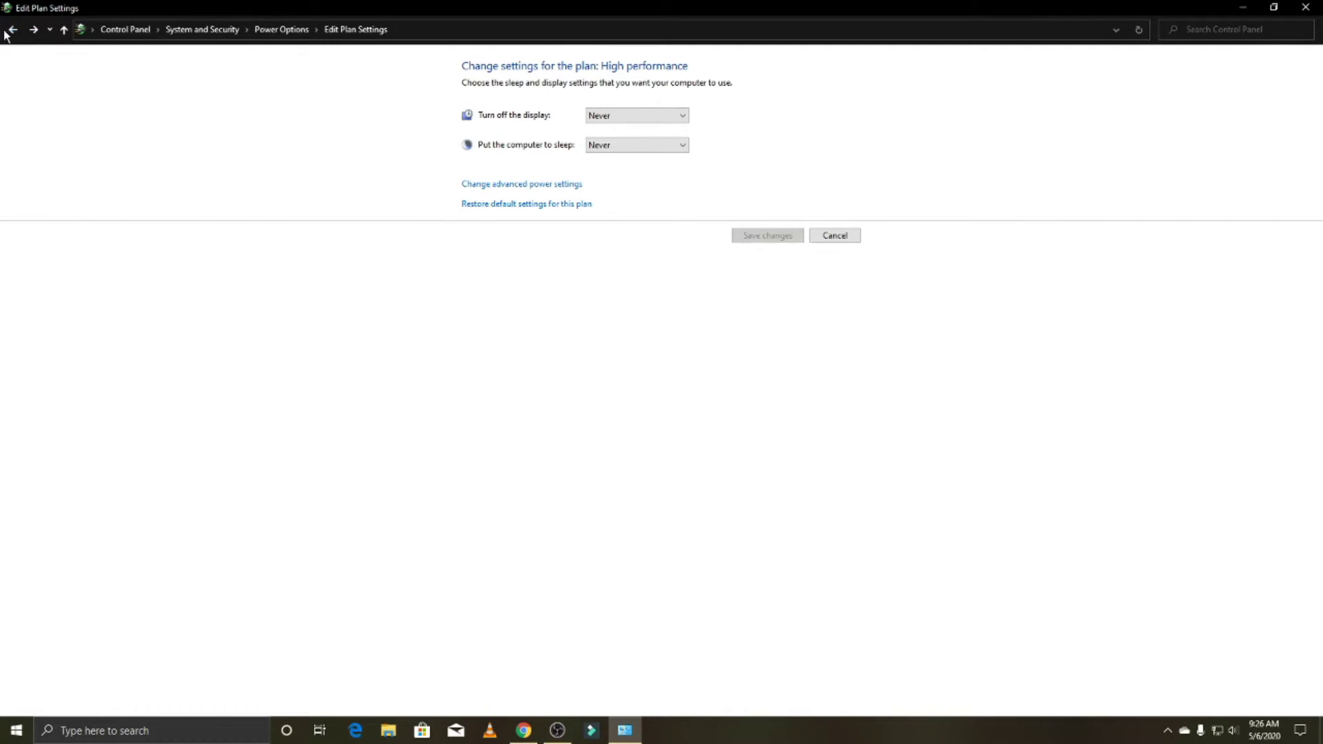
left_click(9, 32)
left_click(11, 32)
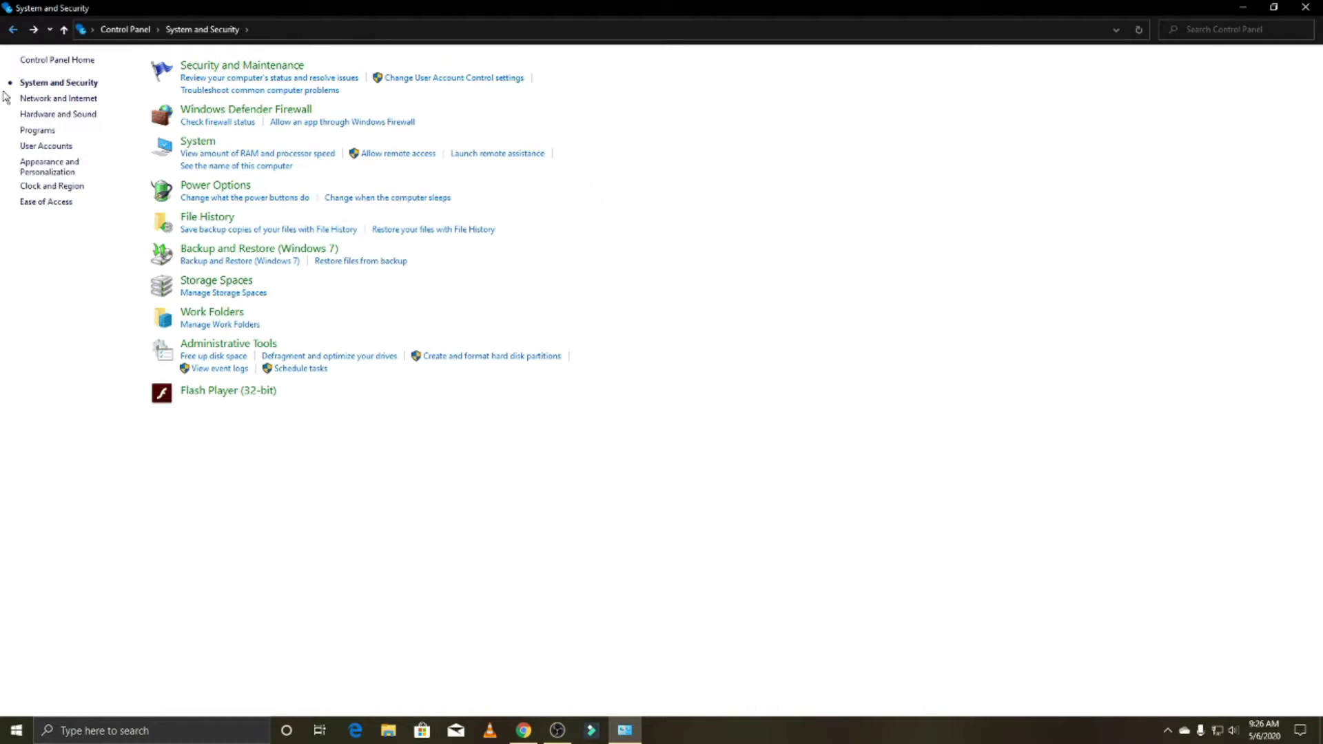
key("alt+Left")
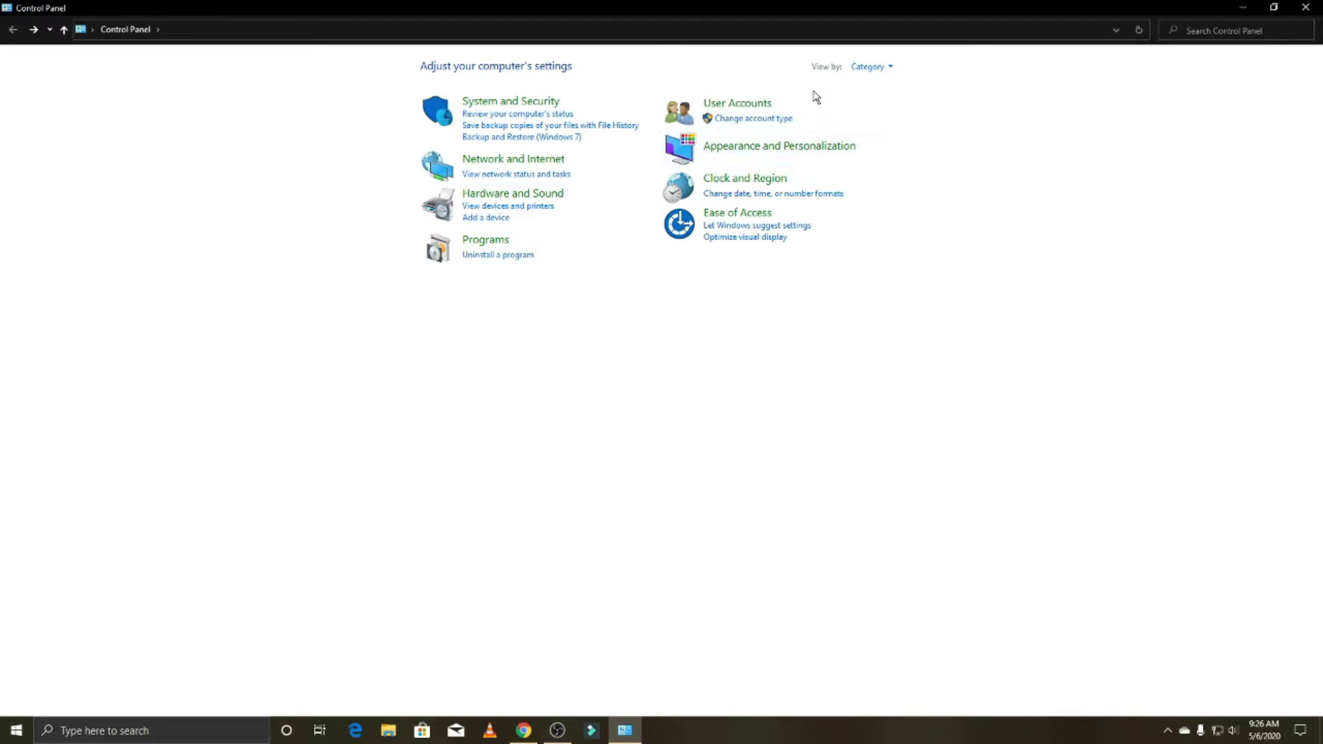
View the account options in User Accounts and return to the Control Panel home page
left_click(714, 104)
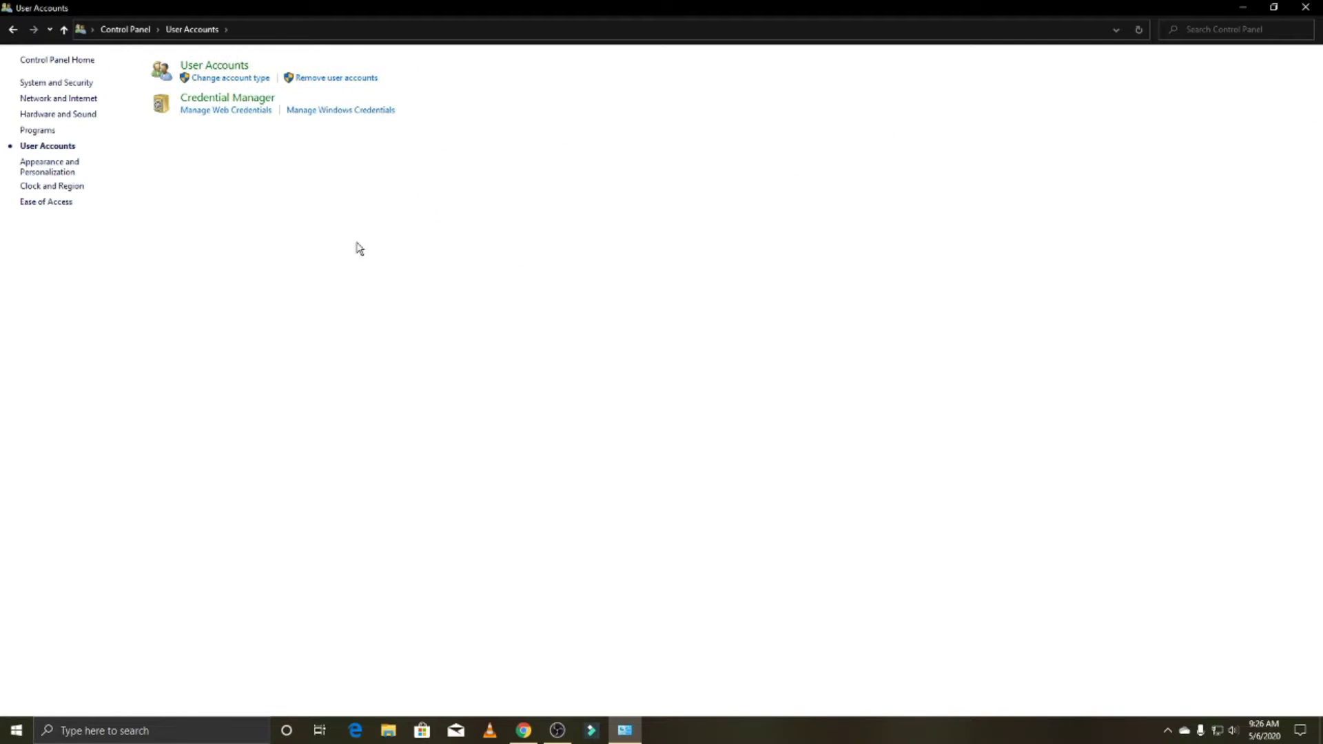
left_click(231, 66)
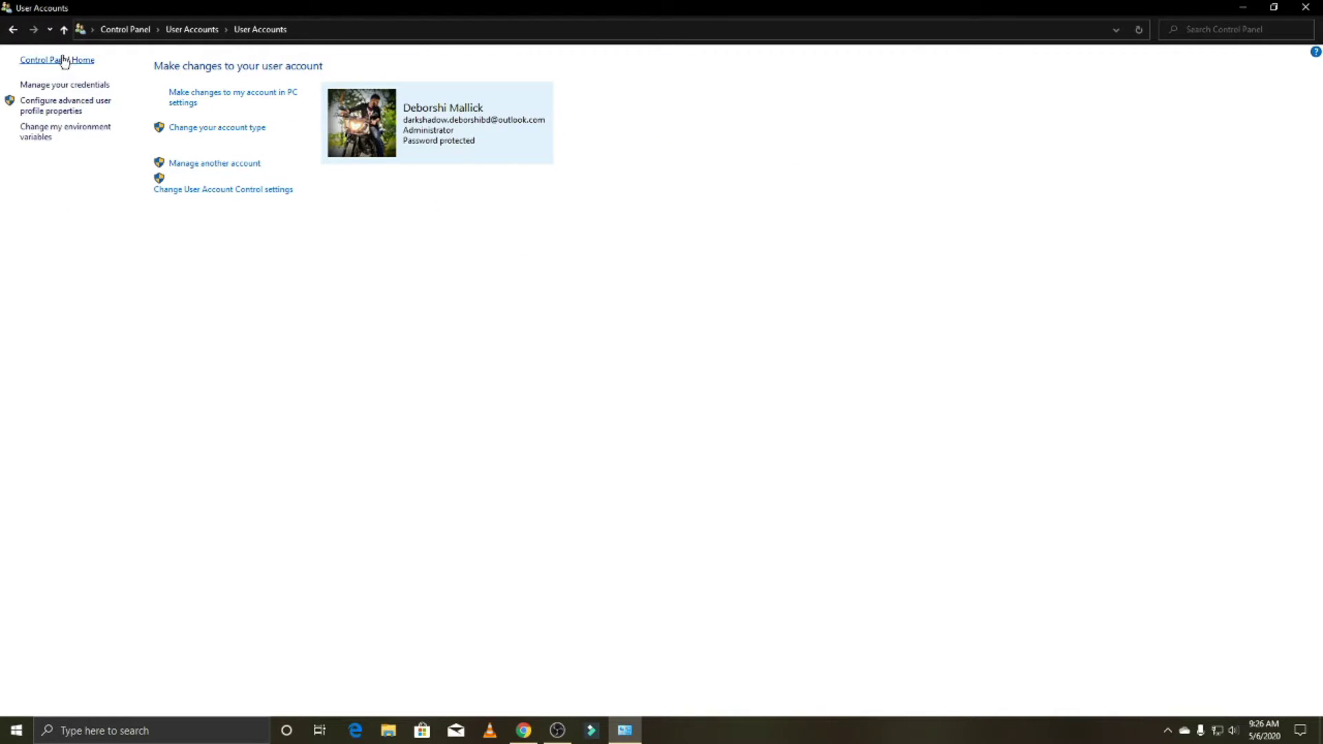
left_click(12, 31)
left_click(13, 30)
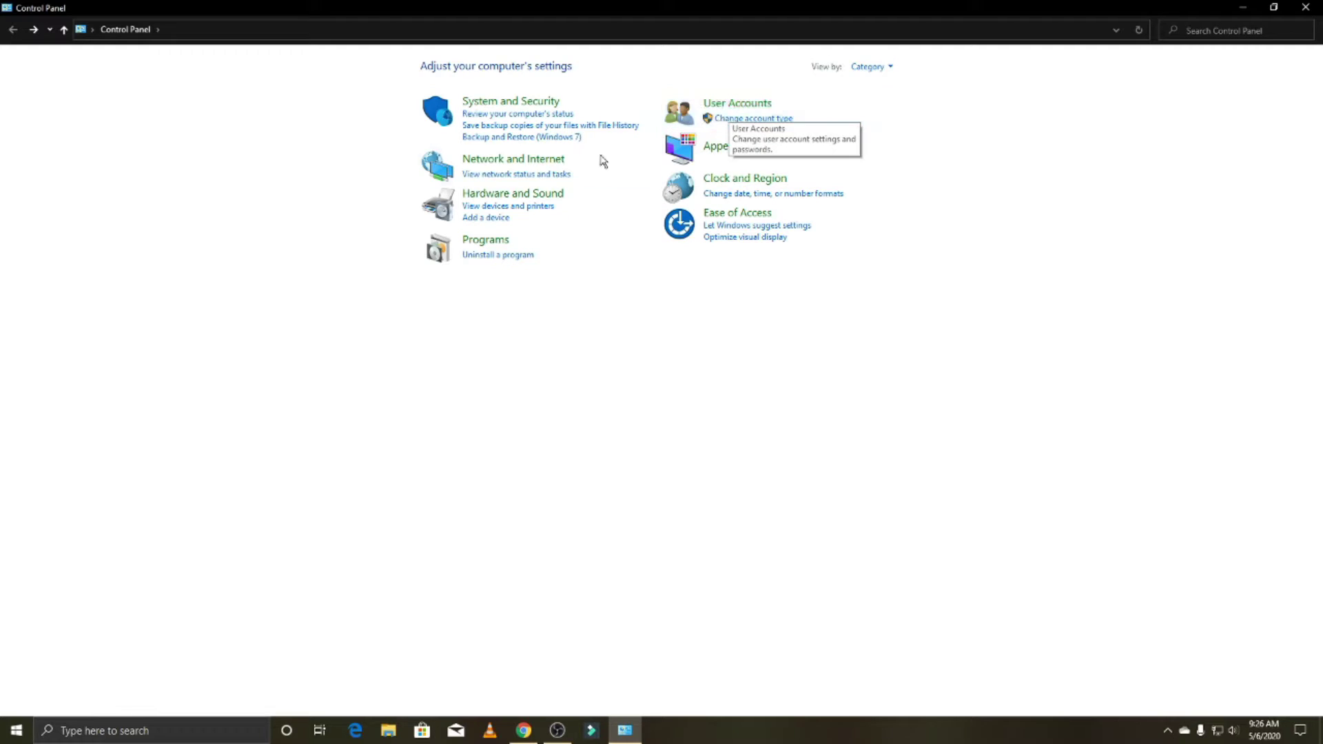
Open the adapter settings from the Network and Sharing Center and check the current network connection status
left_click(540, 159)
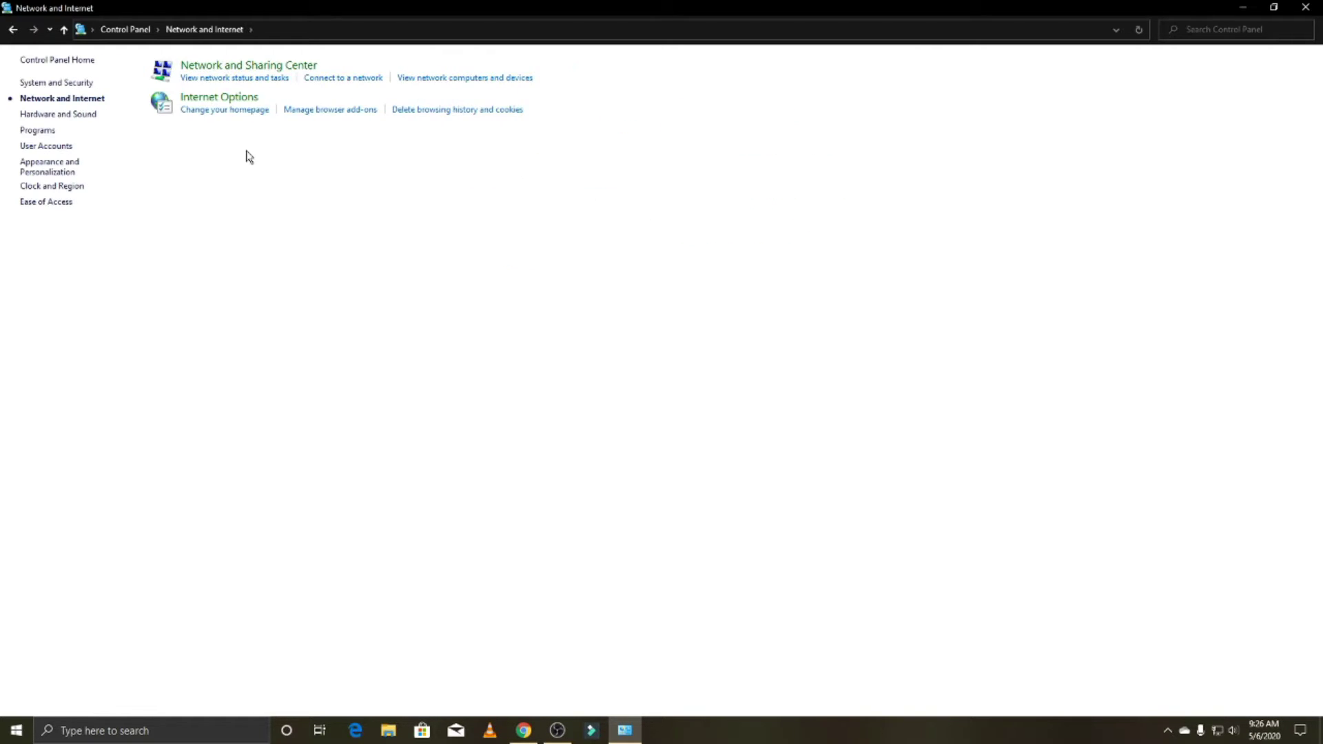
left_click(248, 66)
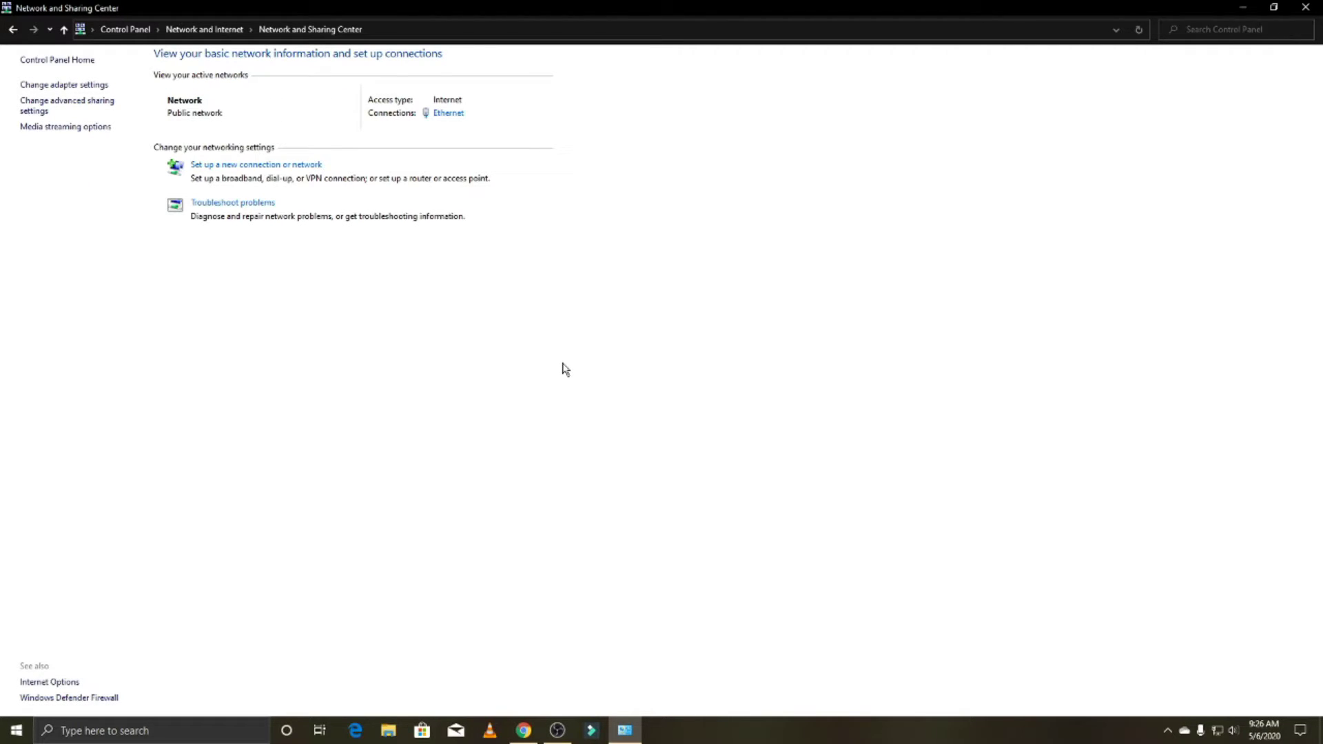
left_click(76, 88)
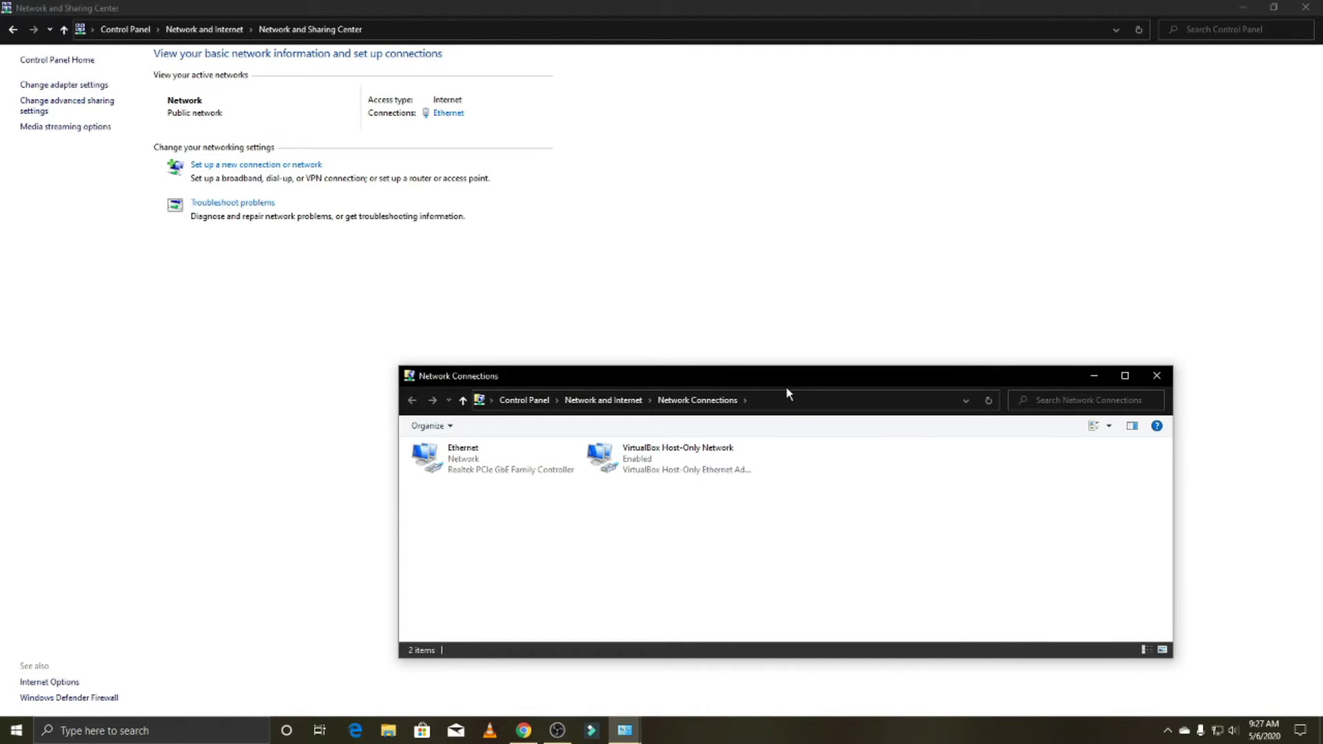
left_click_drag(785, 381, 698, 223)
left_click(1221, 732)
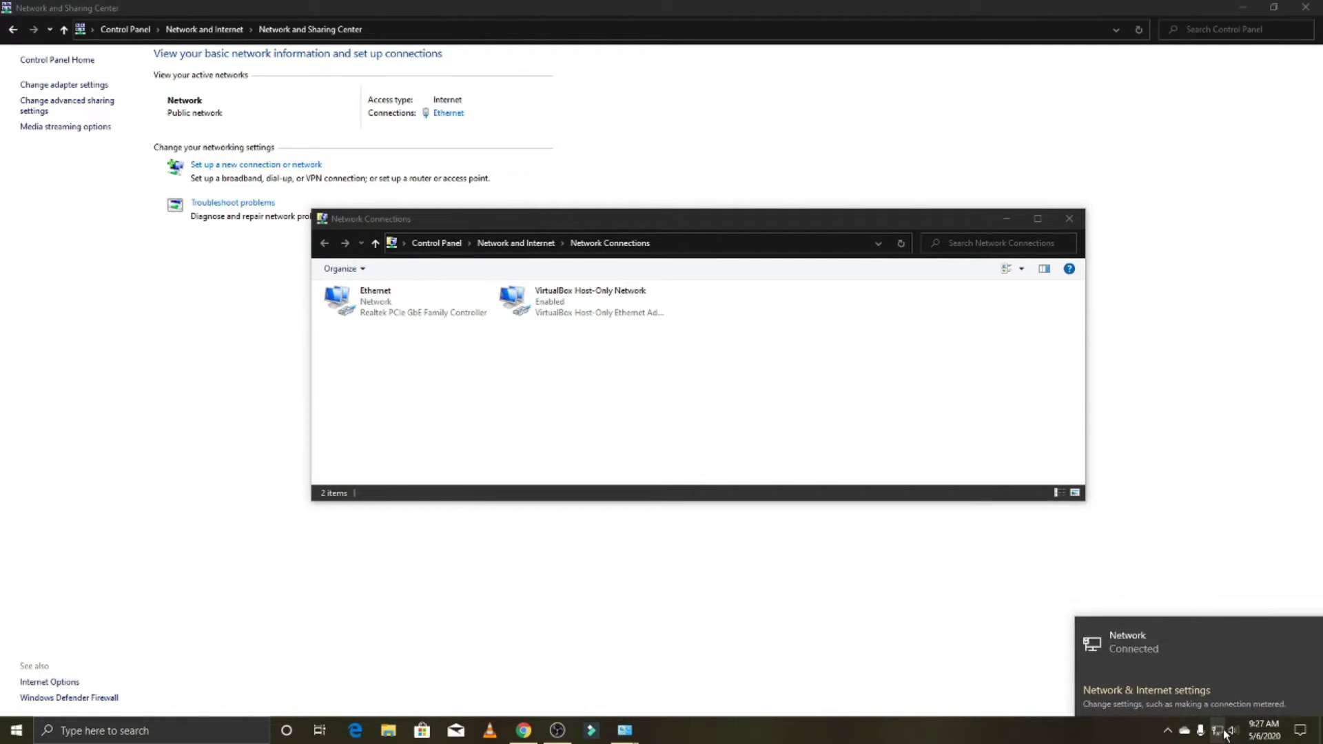
Disable the Ethernet connection and enable it again, checking the network status in between
left_click(433, 295)
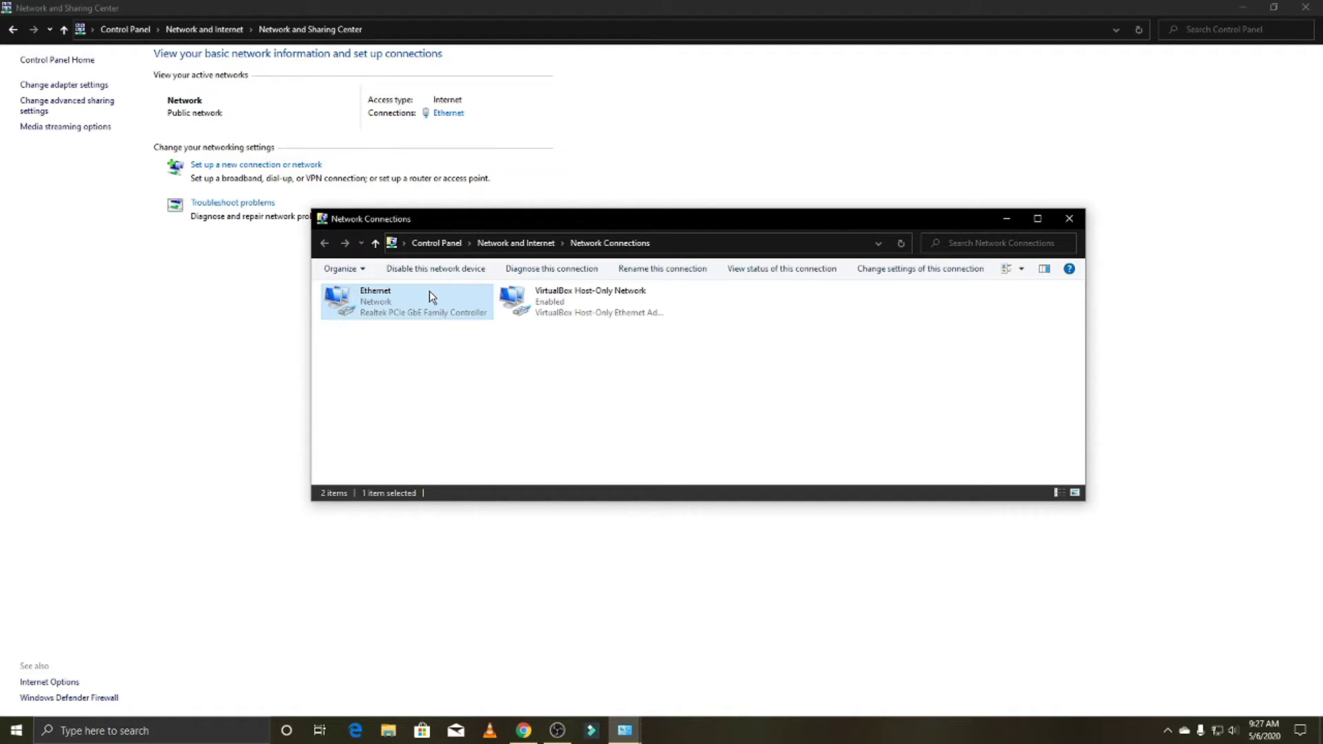
right_click(373, 303)
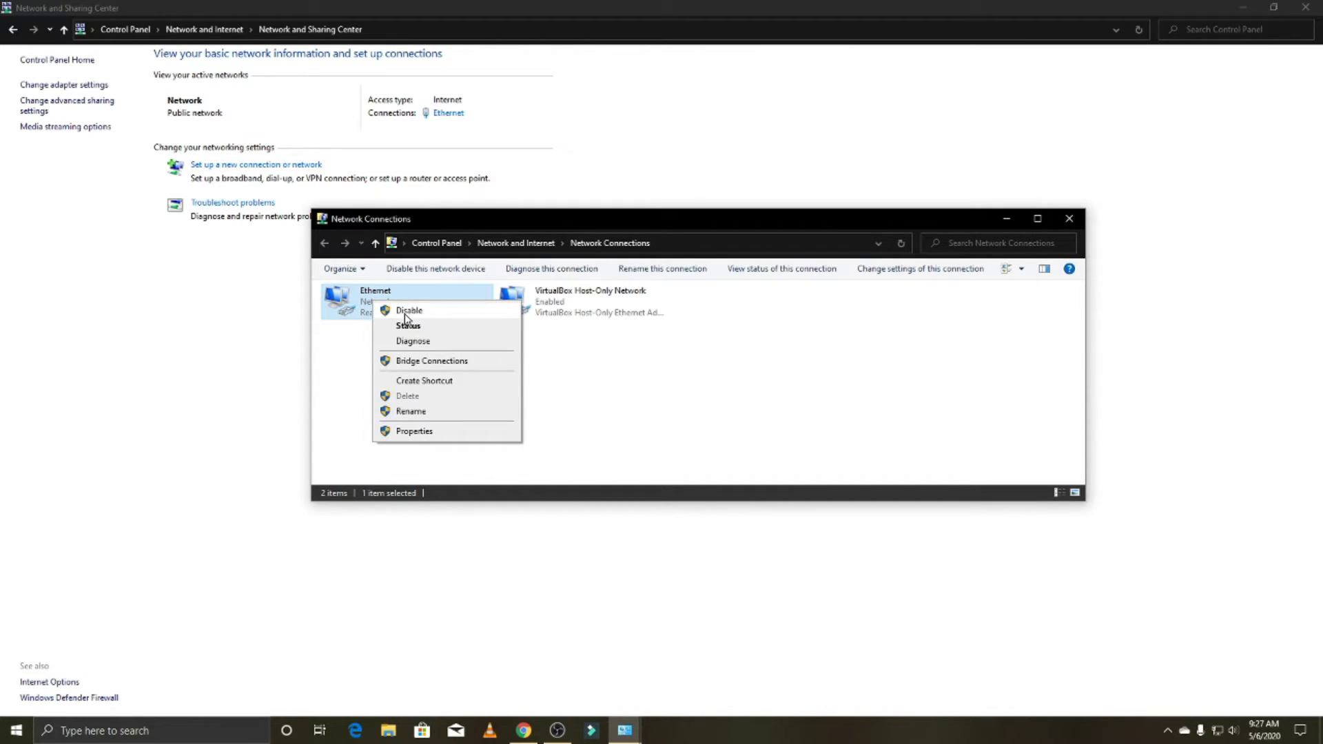
left_click(405, 313)
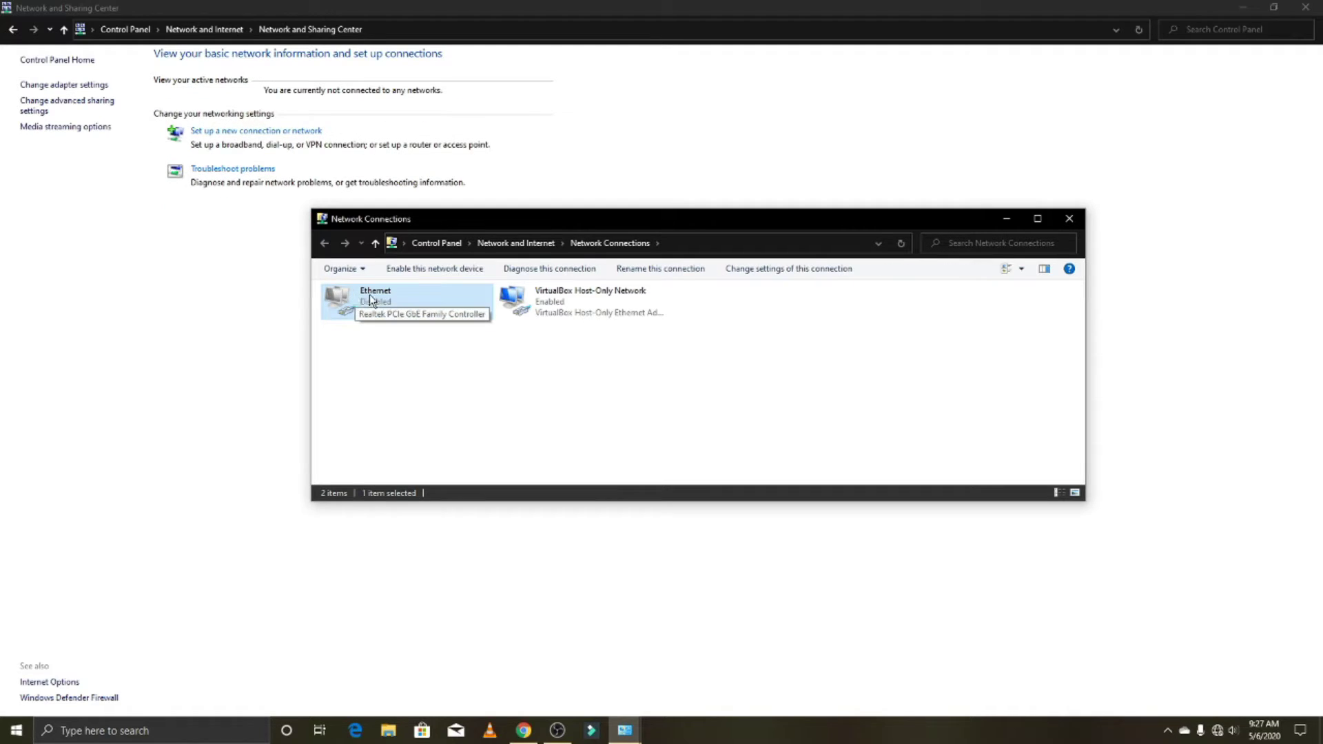
left_click(1217, 730)
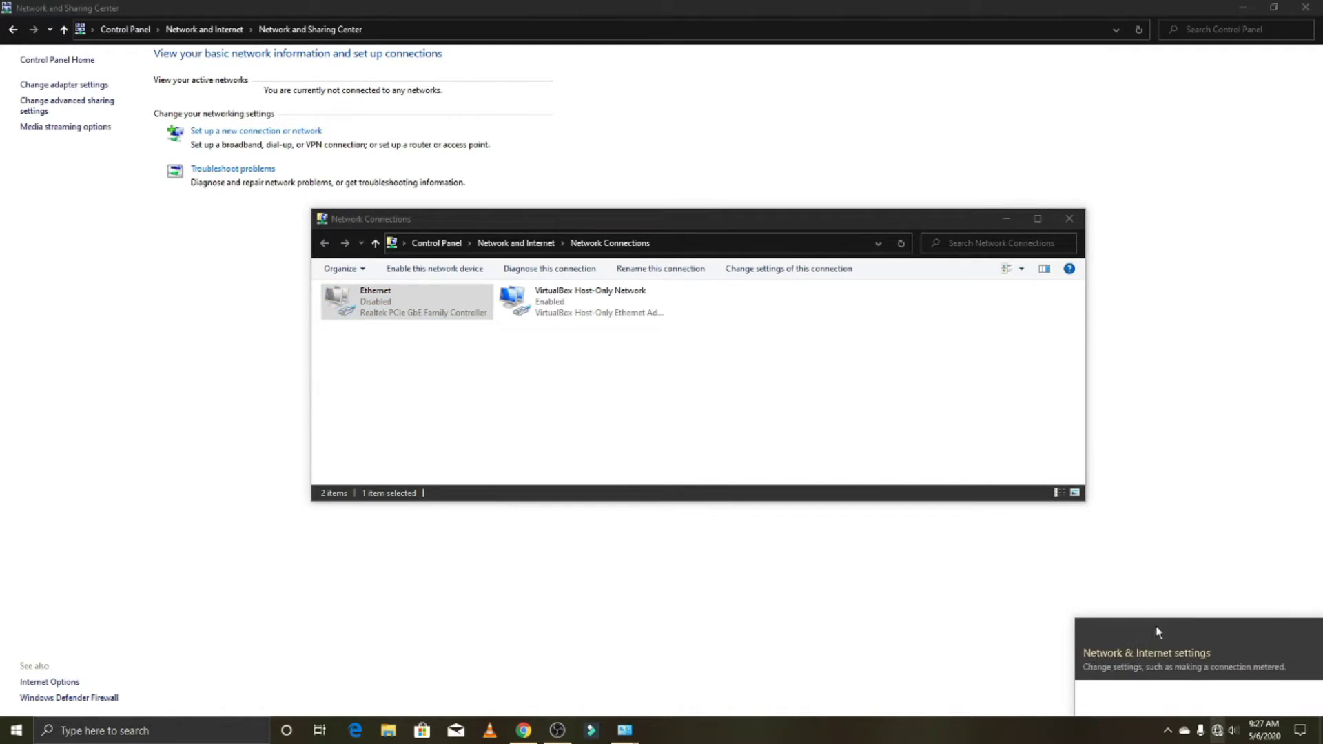
right_click(363, 293)
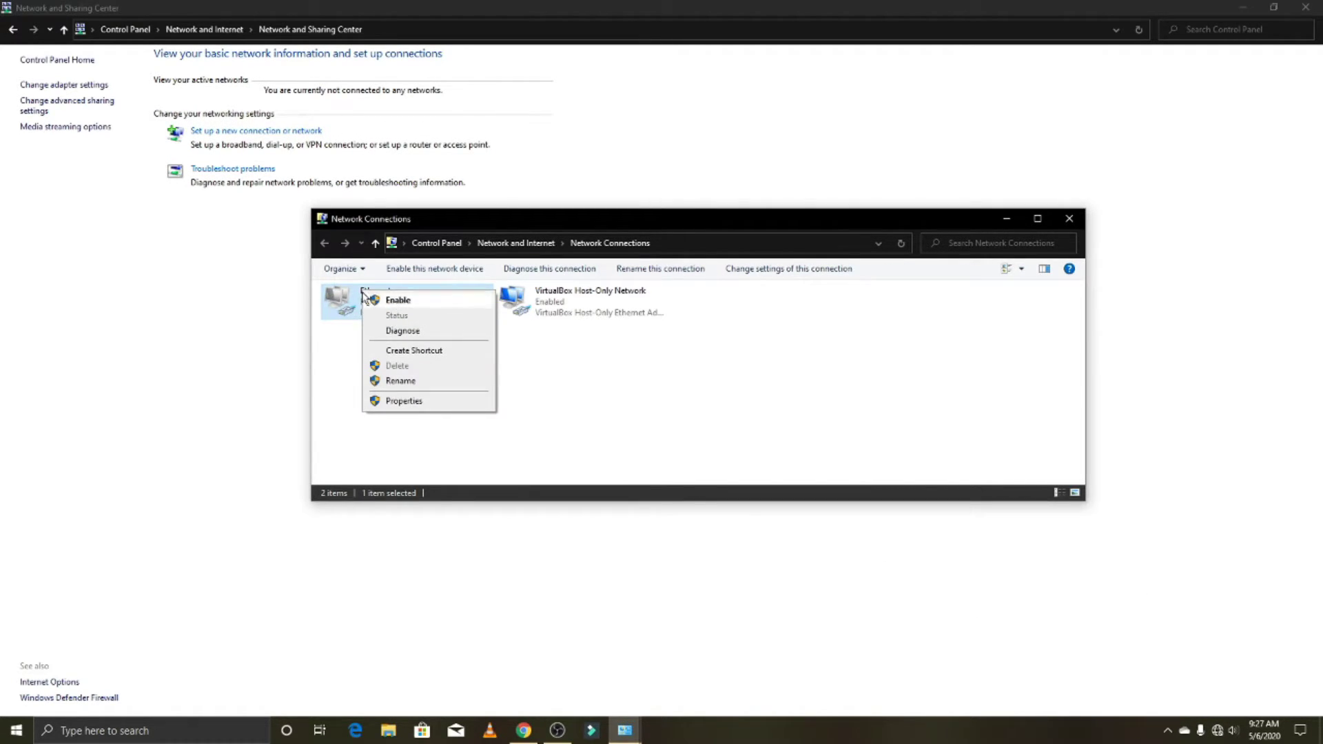
left_click(406, 301)
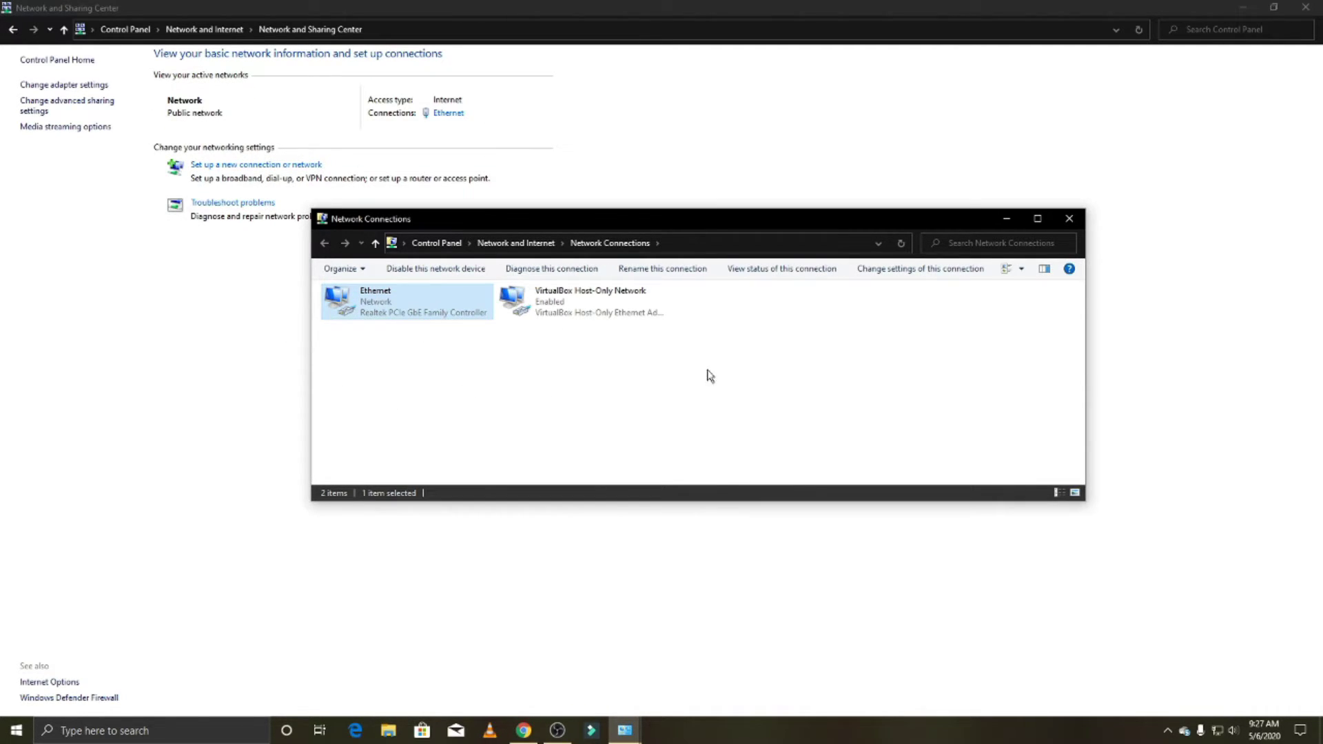
Examine the items listed in the Ethernet connection's properties, and close the dialog and the Network Connections window
right_click(407, 307)
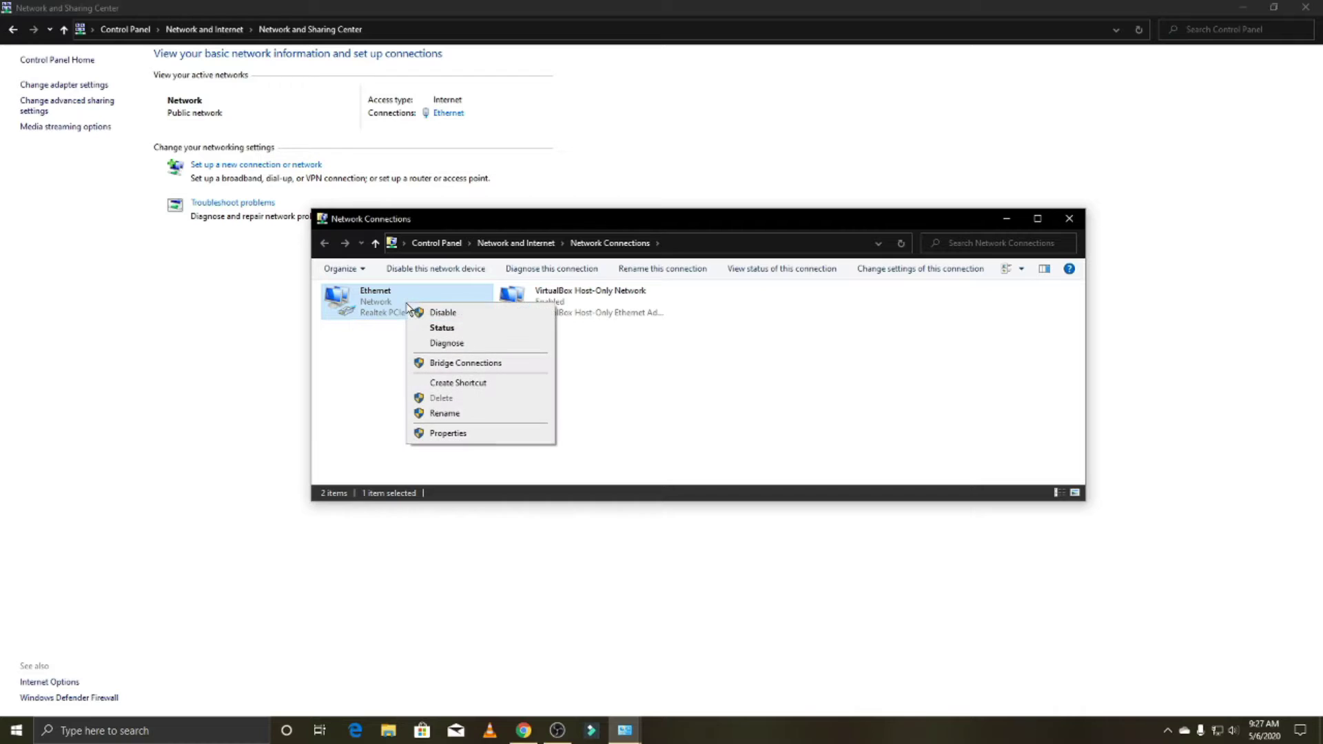
left_click(465, 434)
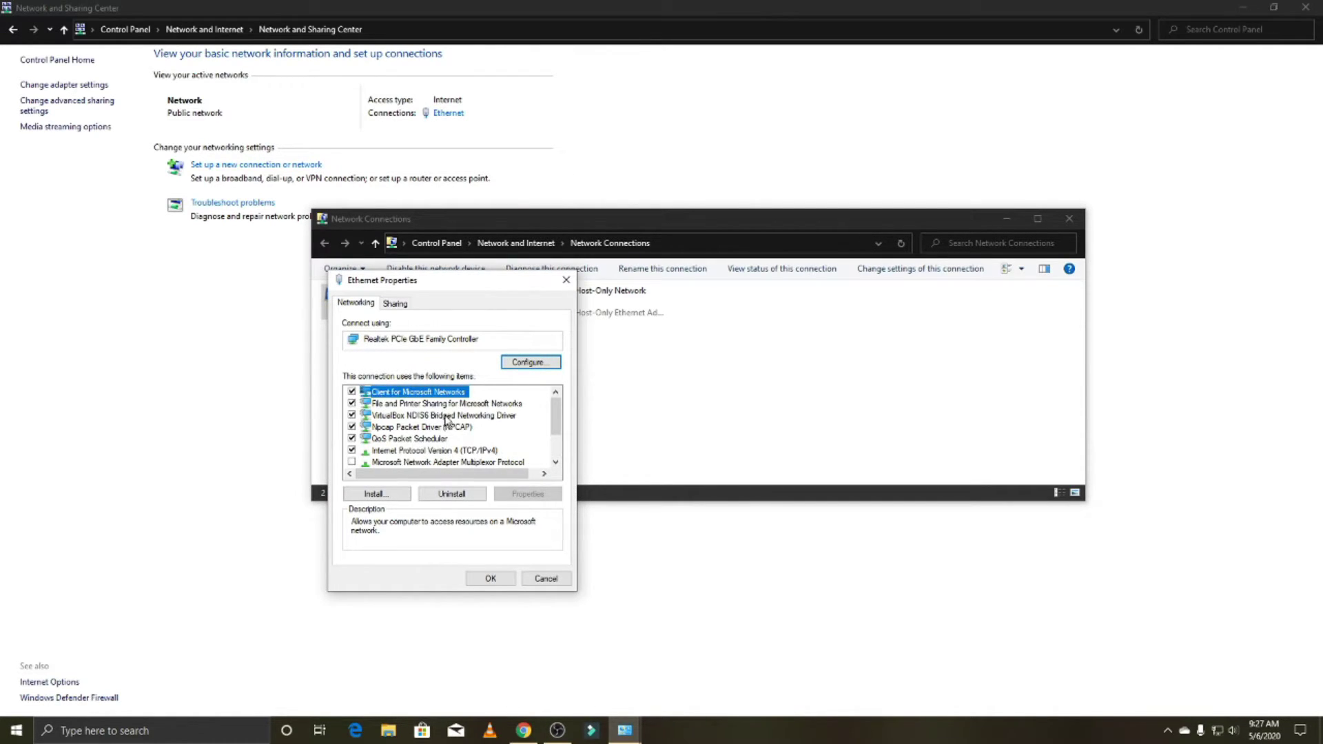
scroll(423, 452, "down", 2)
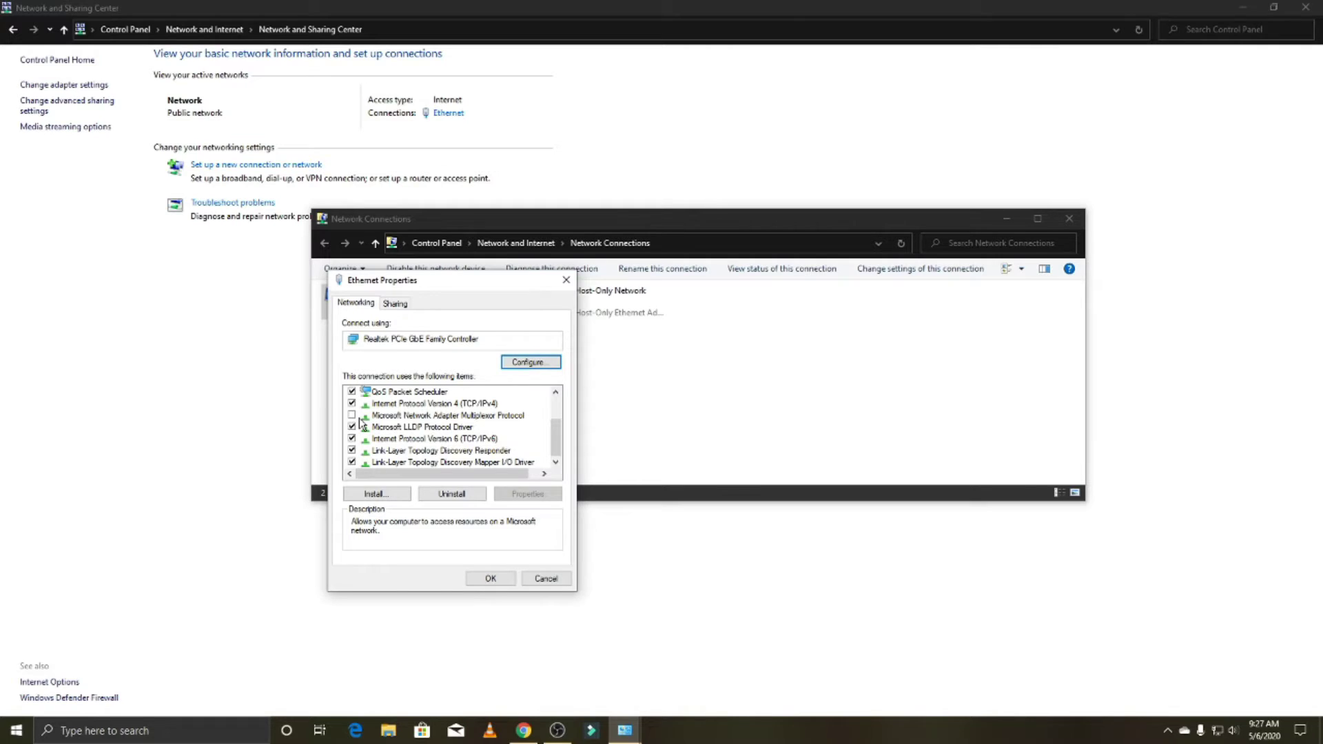
scroll(395, 449, "up", 2)
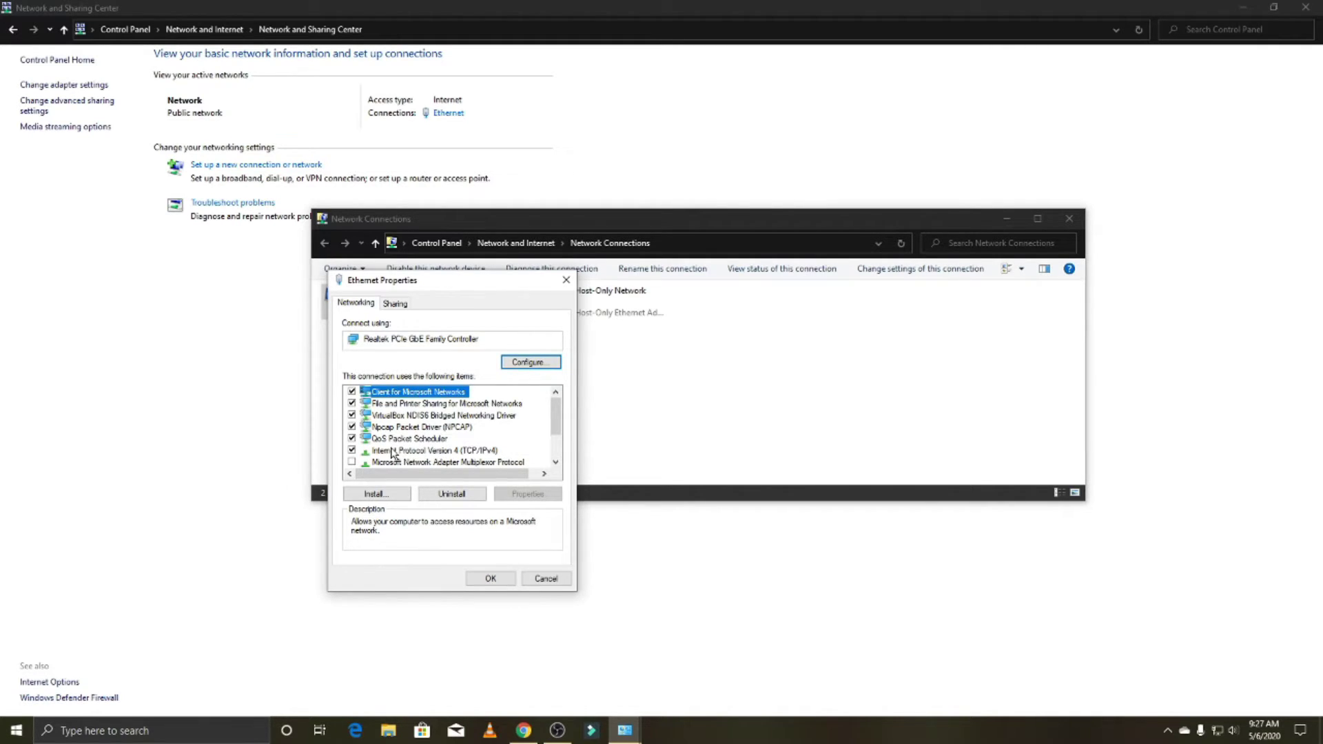
scroll(348, 410, "down", 2)
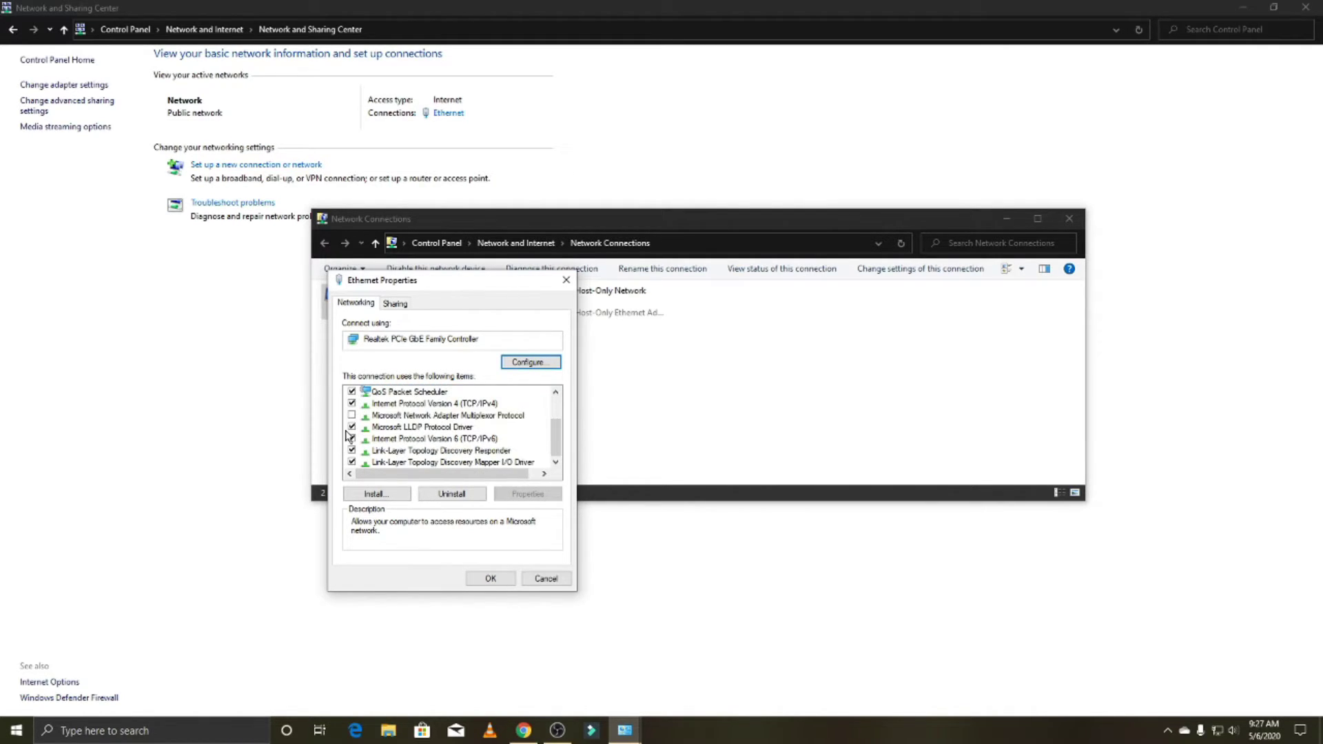
left_click(548, 580)
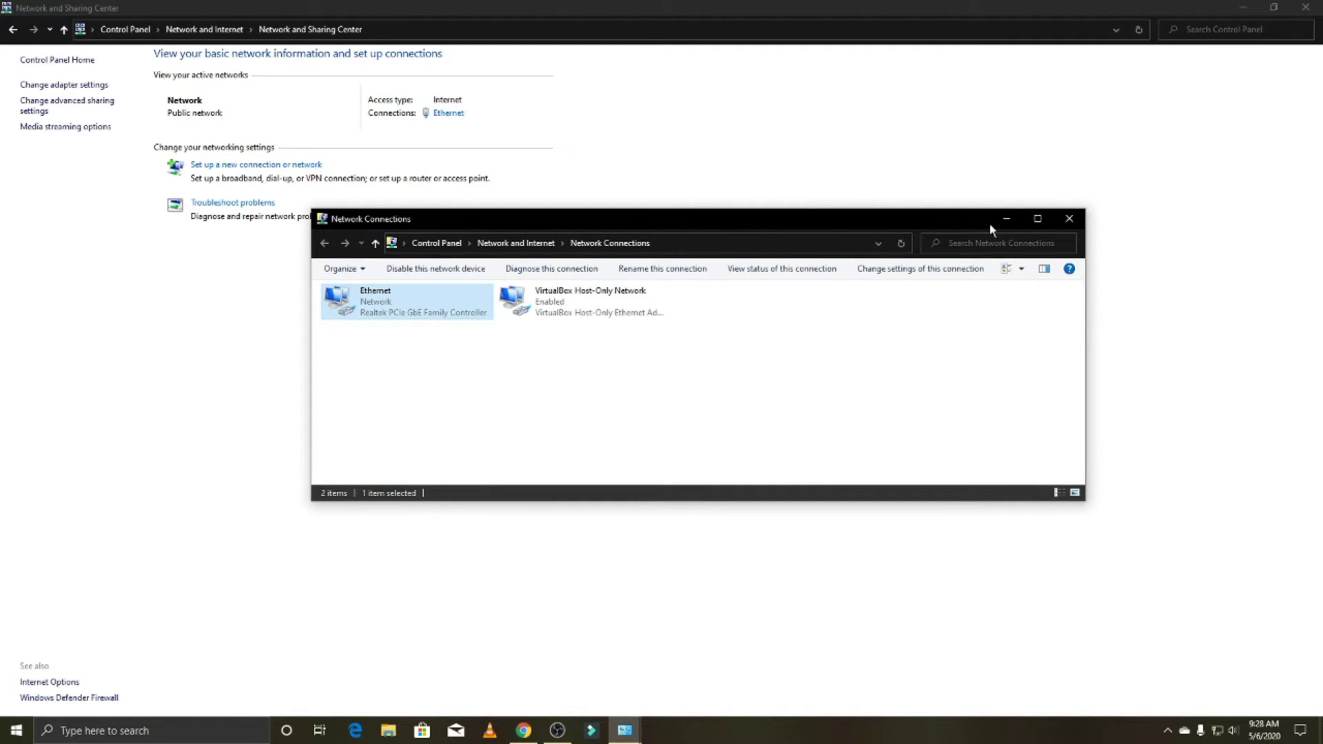
left_click(1069, 218)
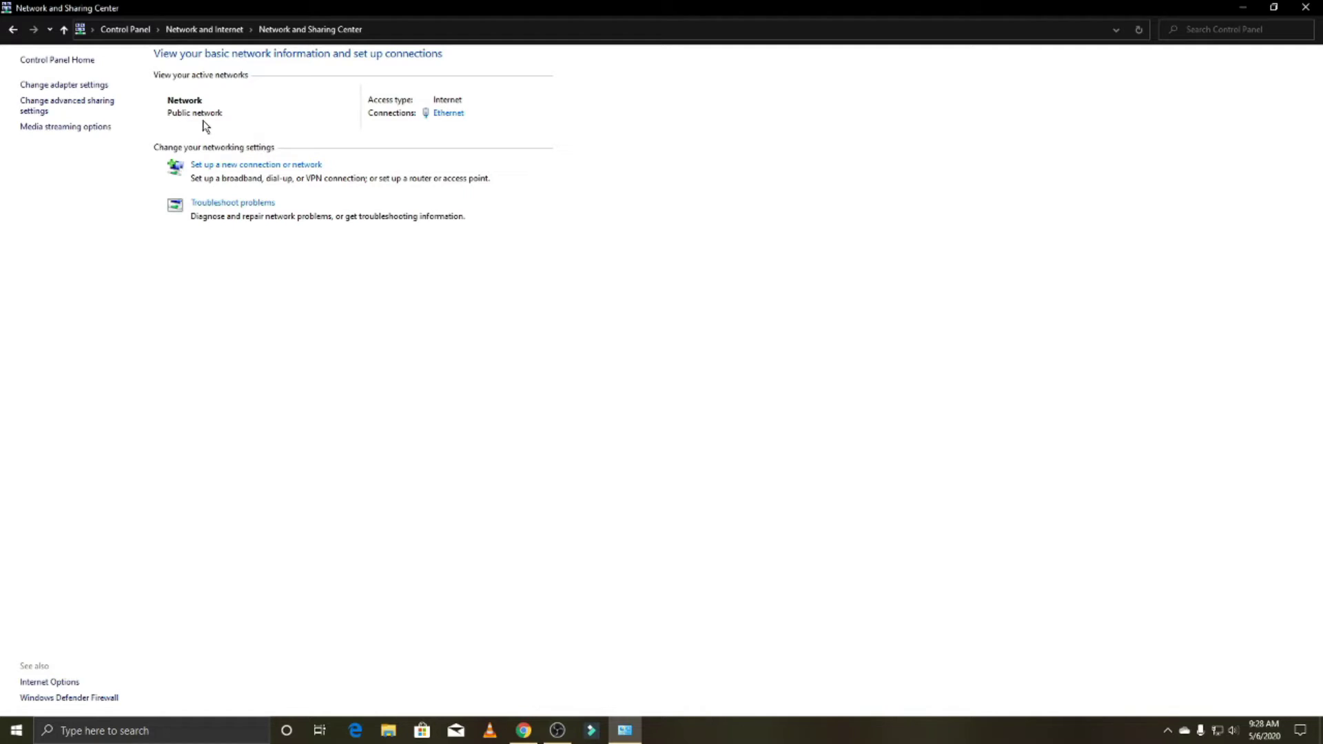
Open Internet Options from Network and Internet, view its Security, Privacy, Content, Connections, Programs and Advanced settings, and close it
left_click(13, 29)
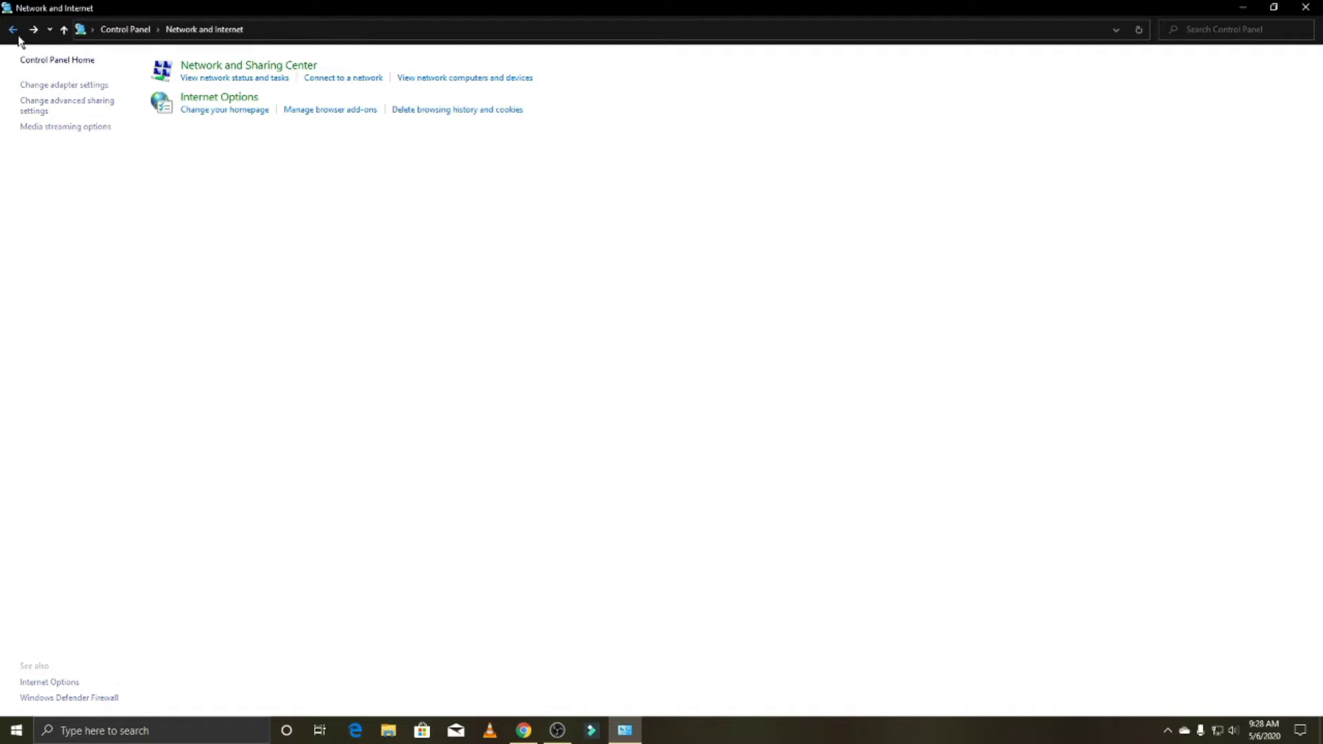
left_click(254, 98)
left_click(576, 117)
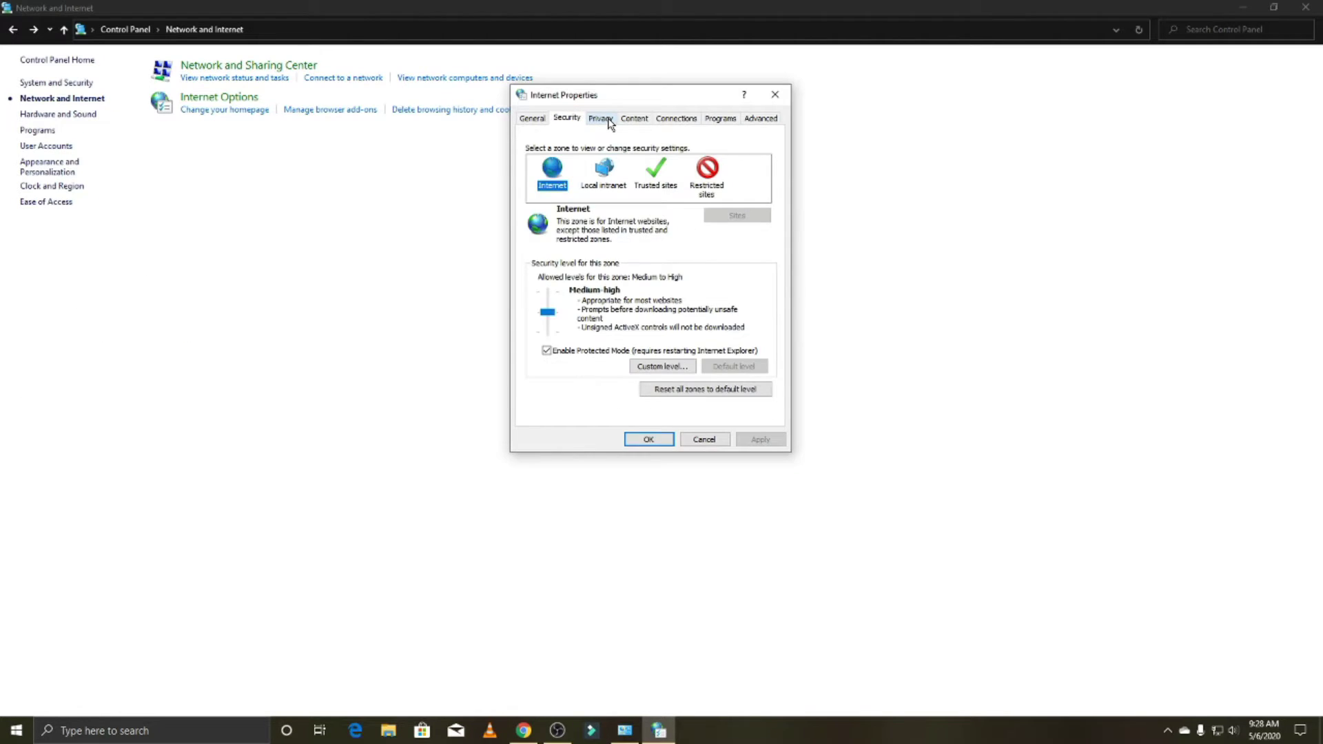
left_click(609, 121)
left_click(635, 119)
left_click(676, 119)
left_click(723, 120)
left_click(771, 120)
left_click(776, 95)
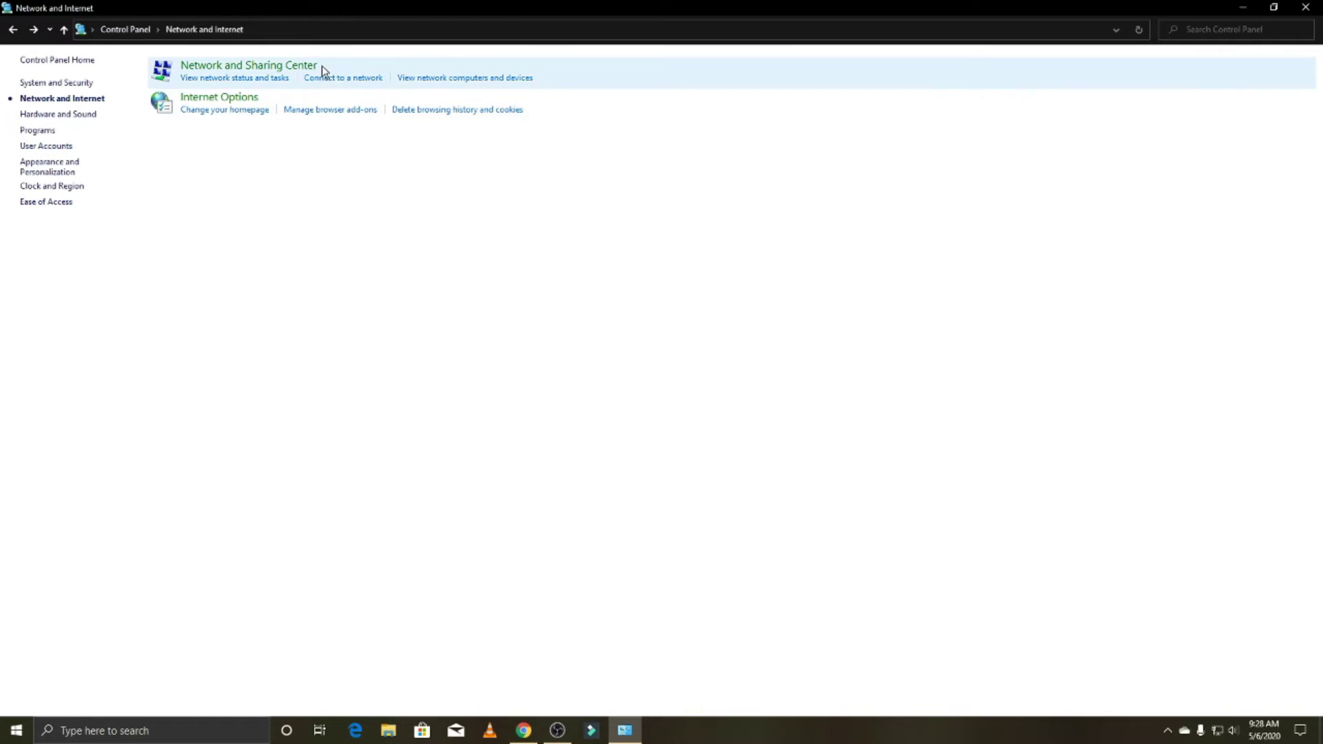
View the advanced sharing settings from the Network and Sharing Center and return to the Control Panel home page
left_click(276, 67)
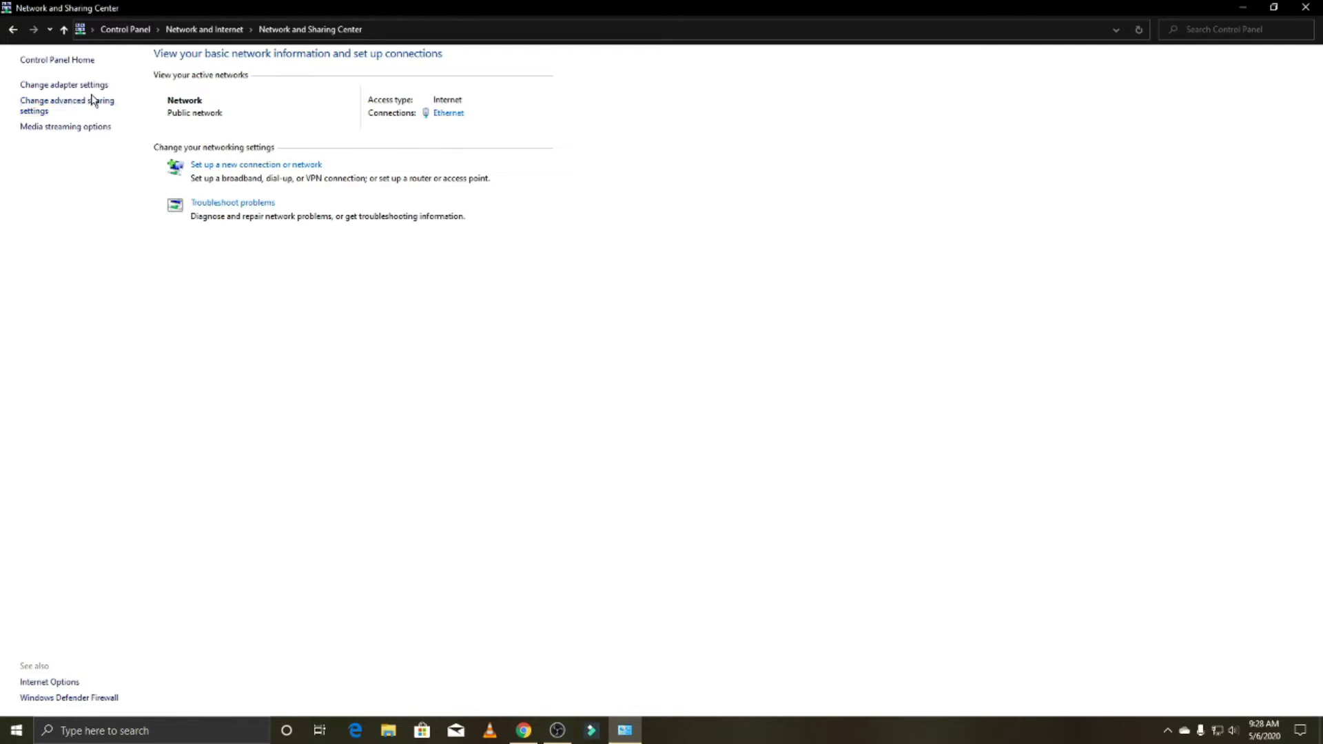
left_click(67, 104)
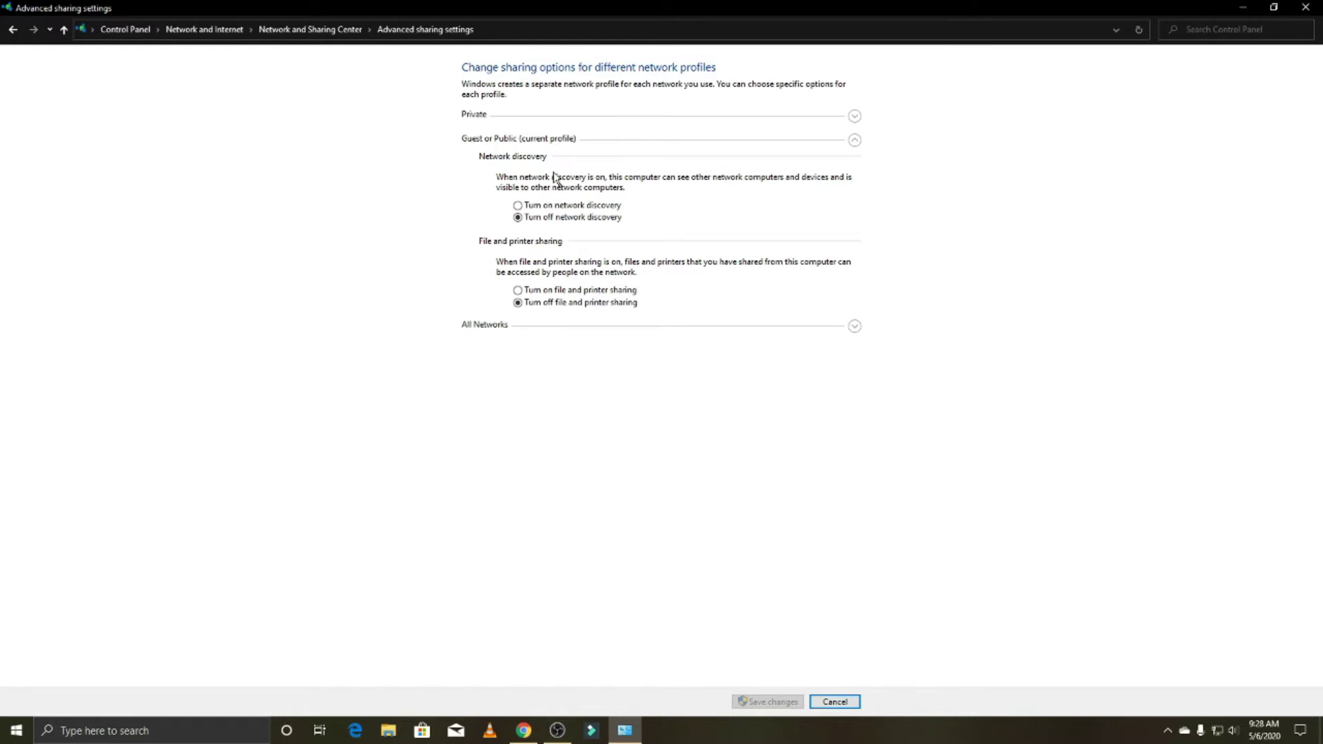
left_click(13, 39)
left_click(13, 38)
left_click(13, 38)
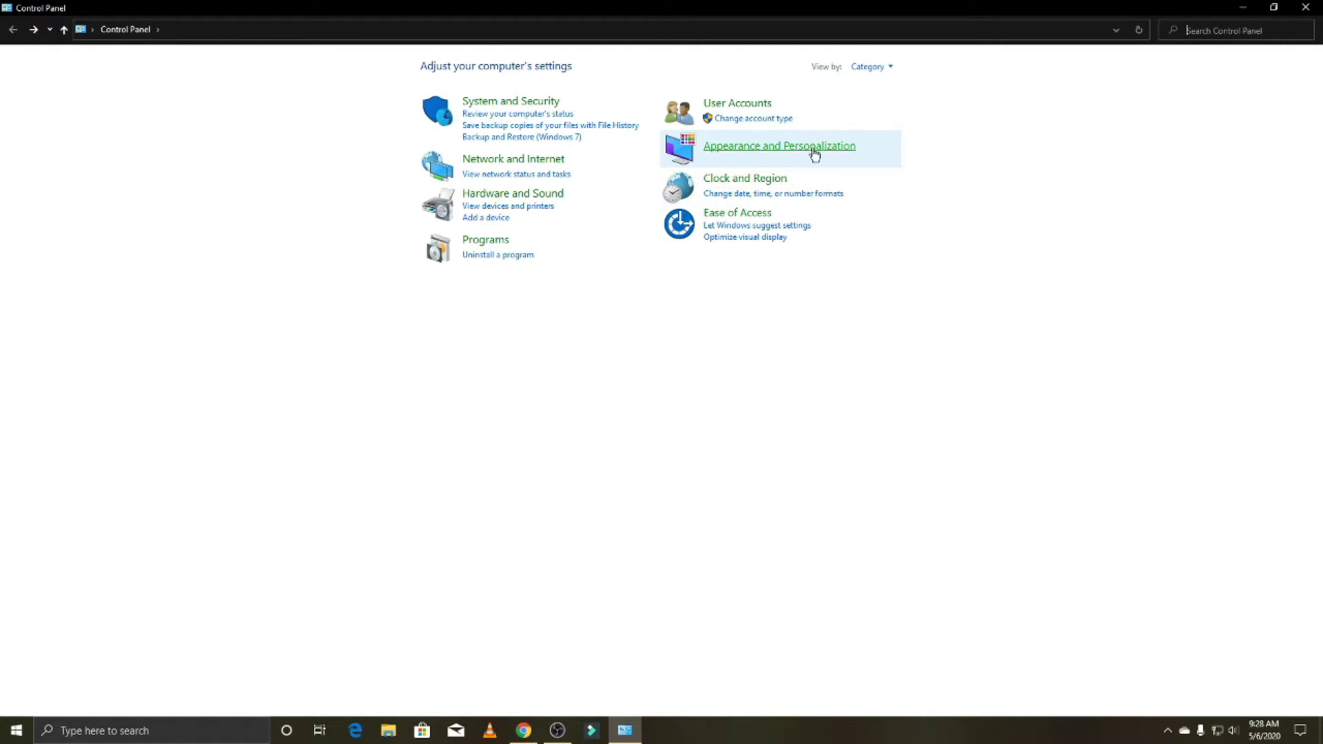
Open Taskbar and Navigation from Appearance and Personalization and look through the available taskbar settings
left_click(767, 150)
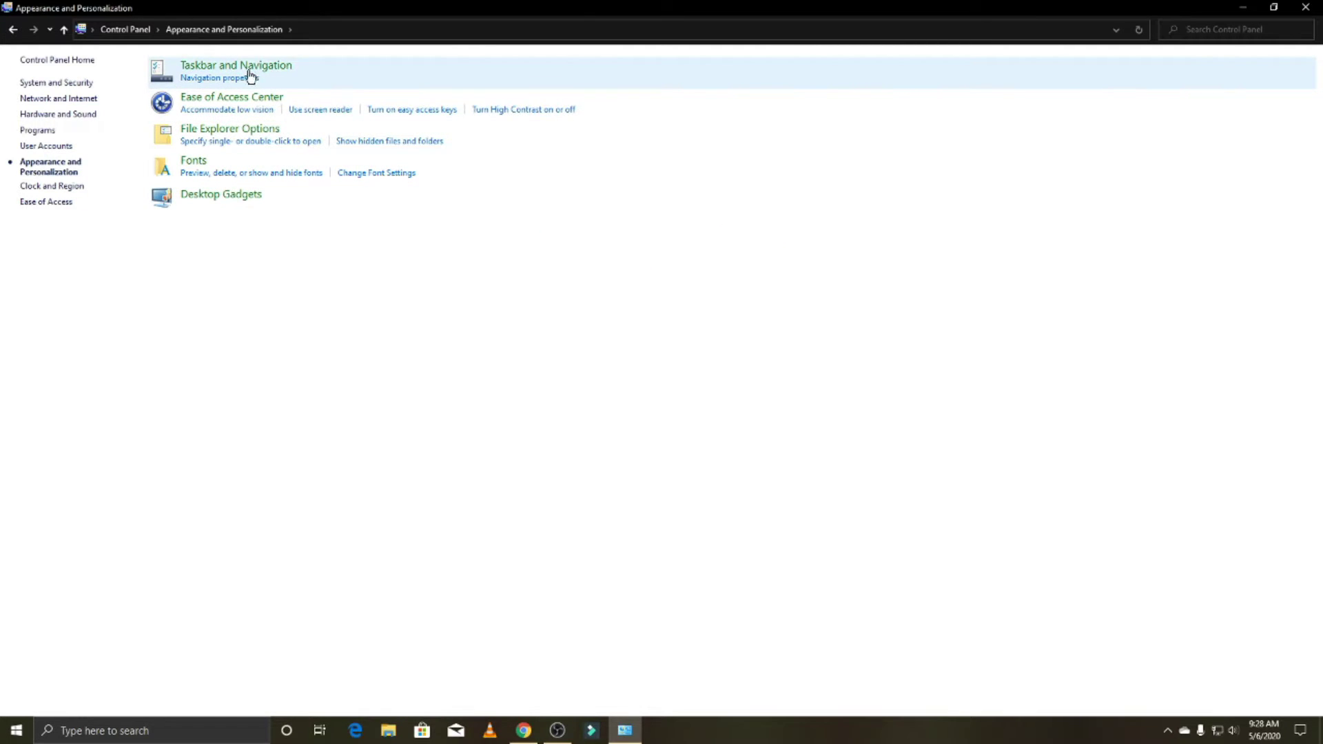
left_click(246, 69)
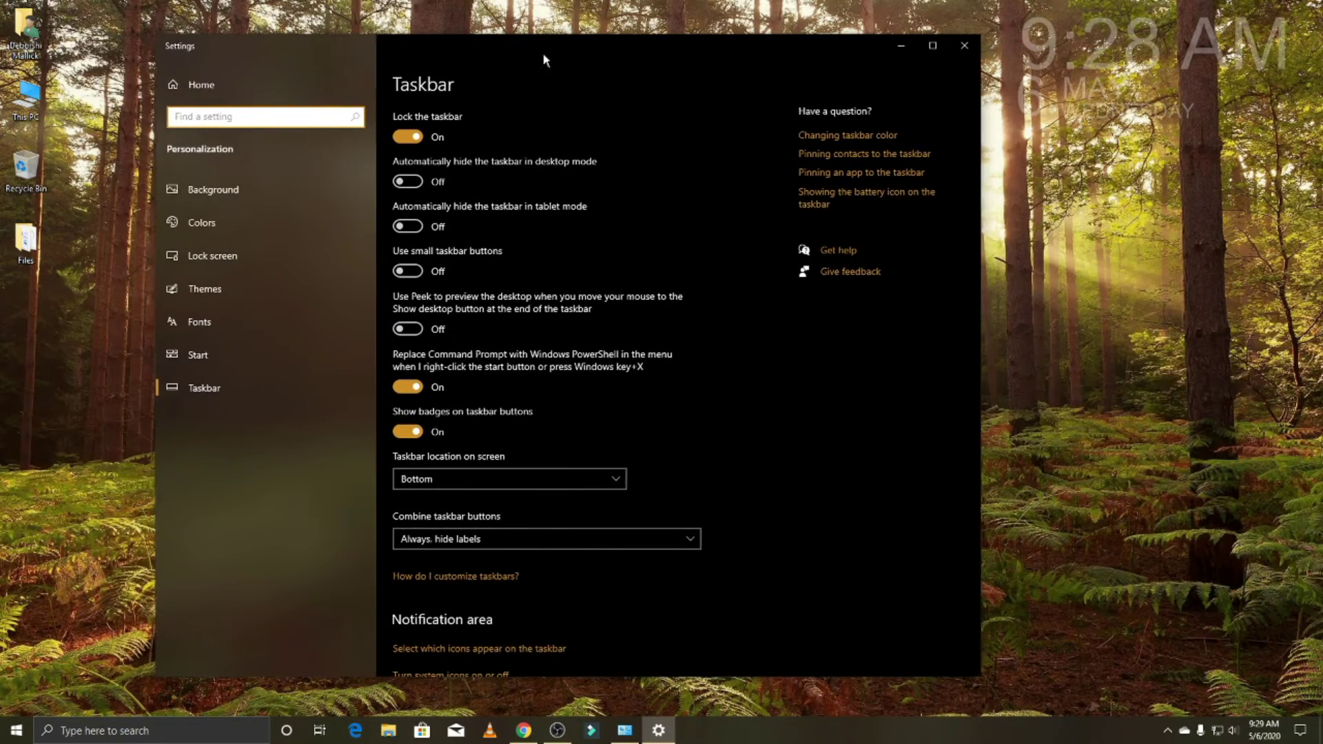
scroll(564, 364, "down", 8)
scroll(564, 364, "up", 8)
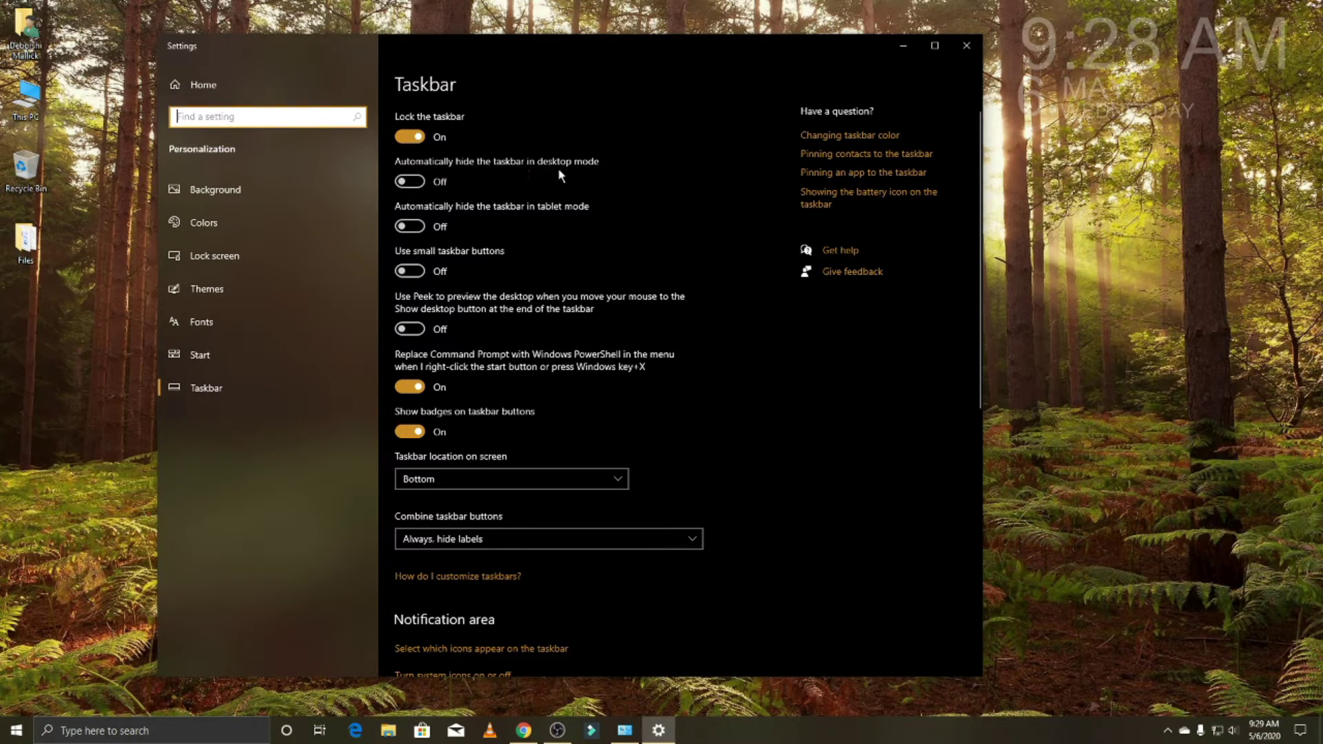
Turn on automatic hiding of the taskbar in desktop mode and turn it off again
left_click(409, 181)
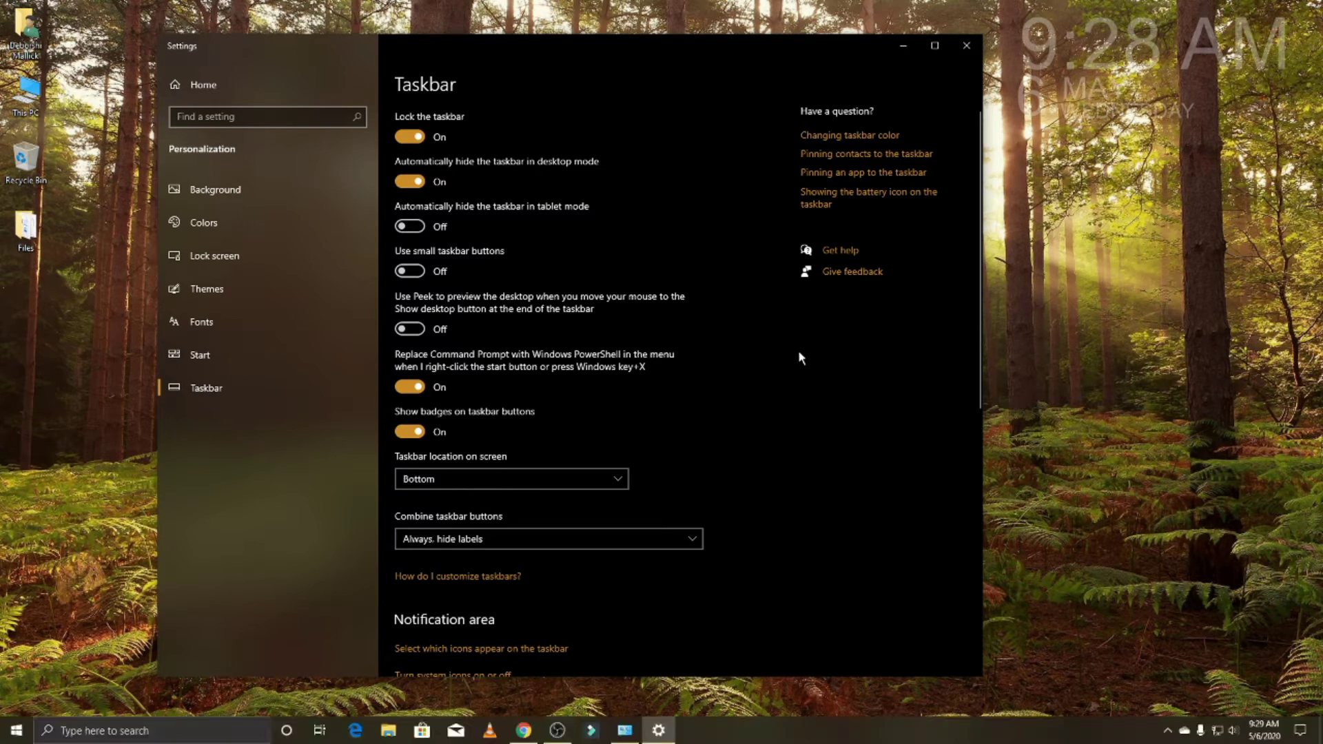
left_click(403, 179)
Turn on small taskbar buttons and turn off replacing Command Prompt with Windows PowerShell
scroll(461, 249, "down", 2)
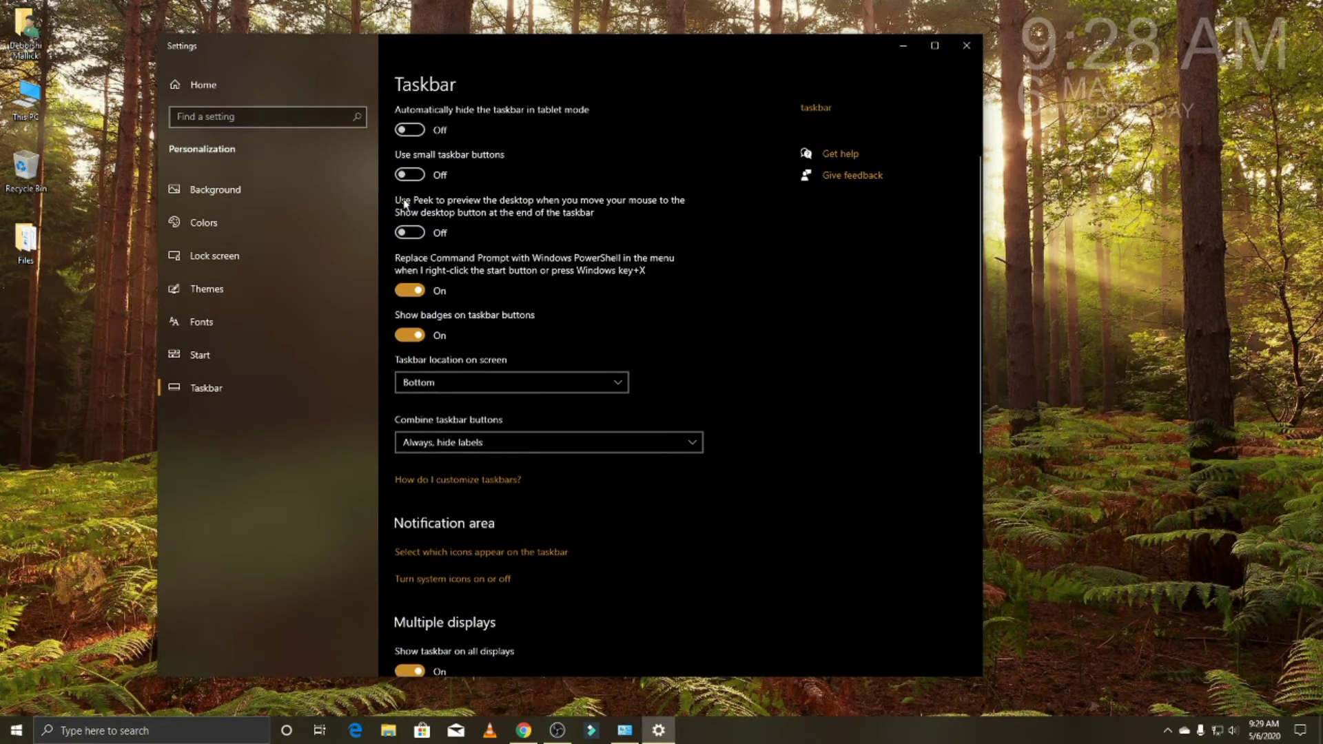
left_click(410, 174)
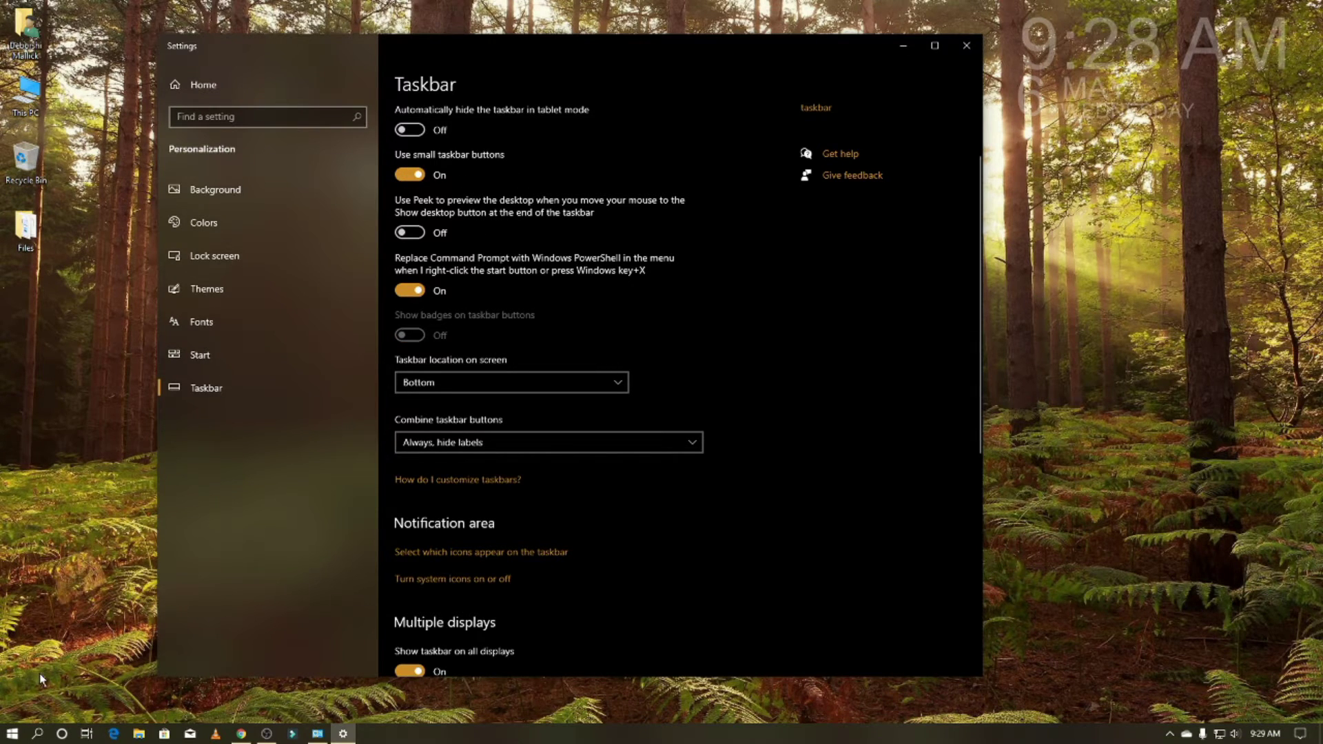
left_click(421, 290)
Try the Top and Left taskbar locations on screen and set the location back to Bottom
scroll(591, 354, "down", 3)
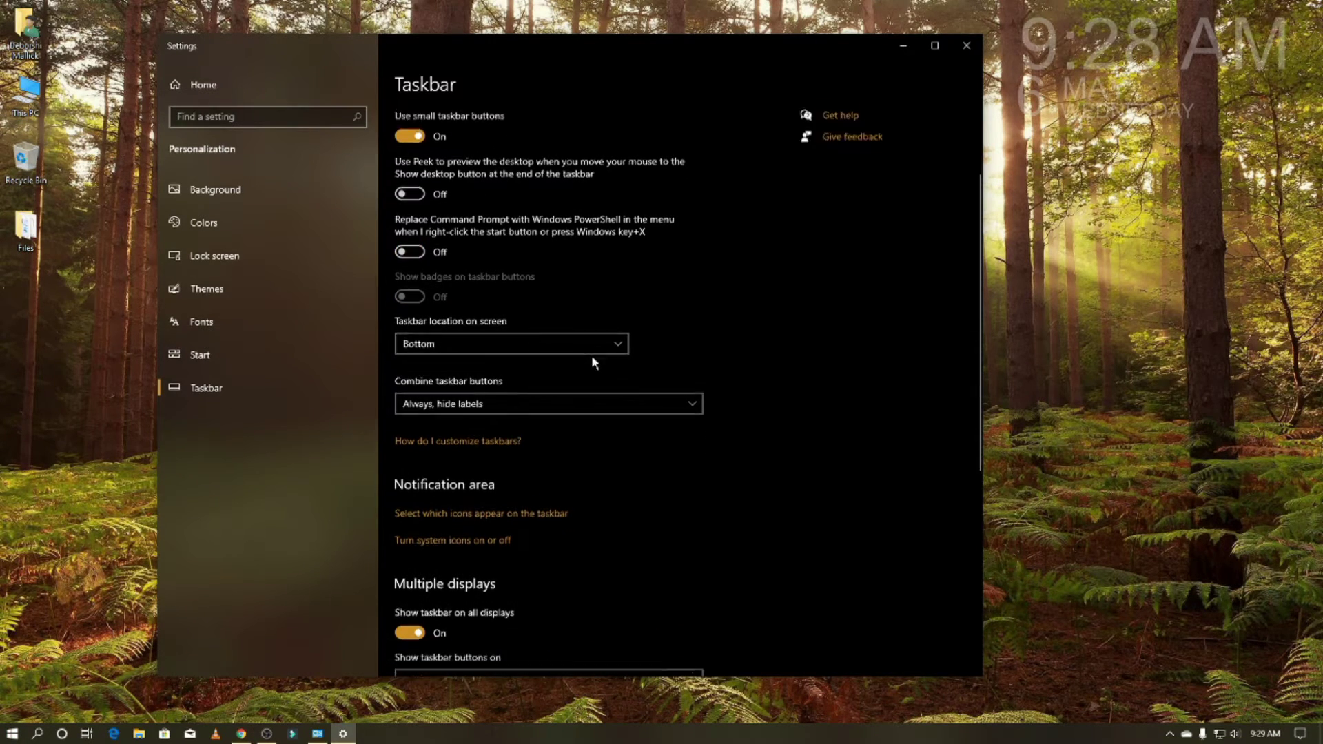
left_click(497, 284)
left_click(486, 243)
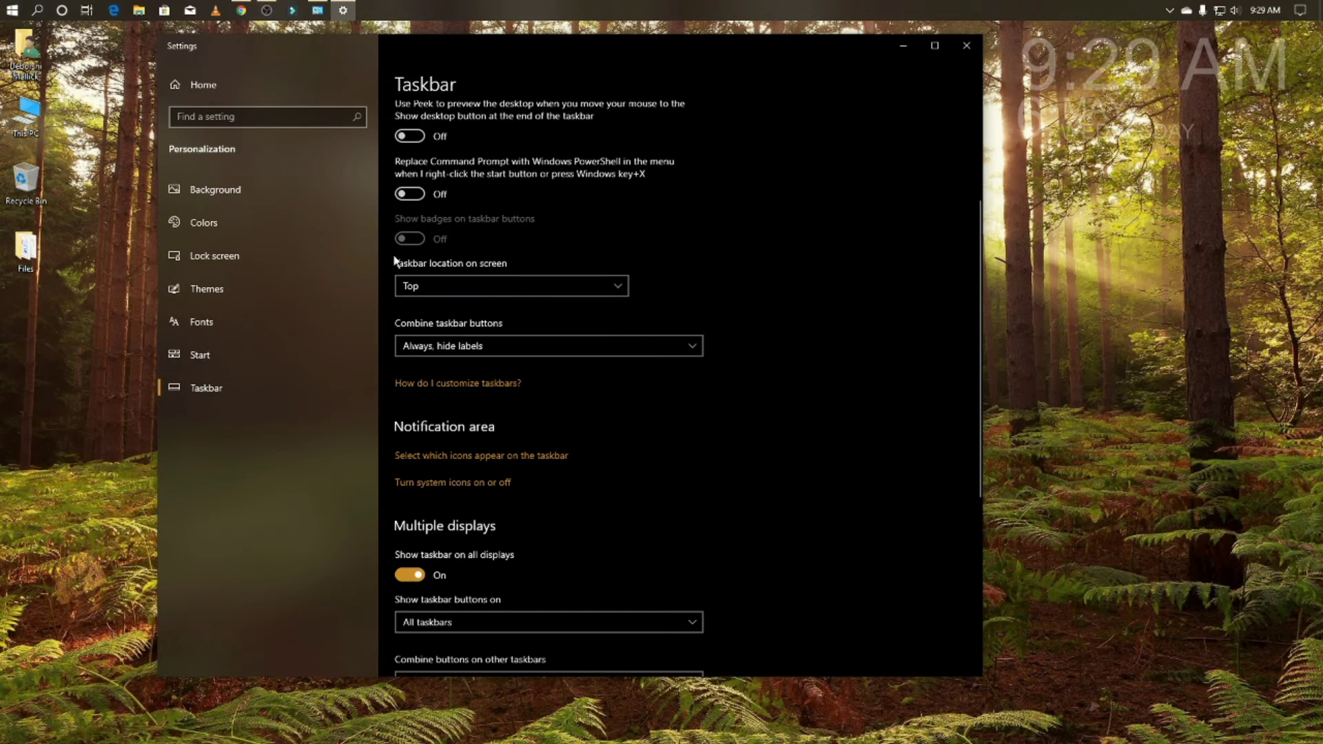
left_click(492, 288)
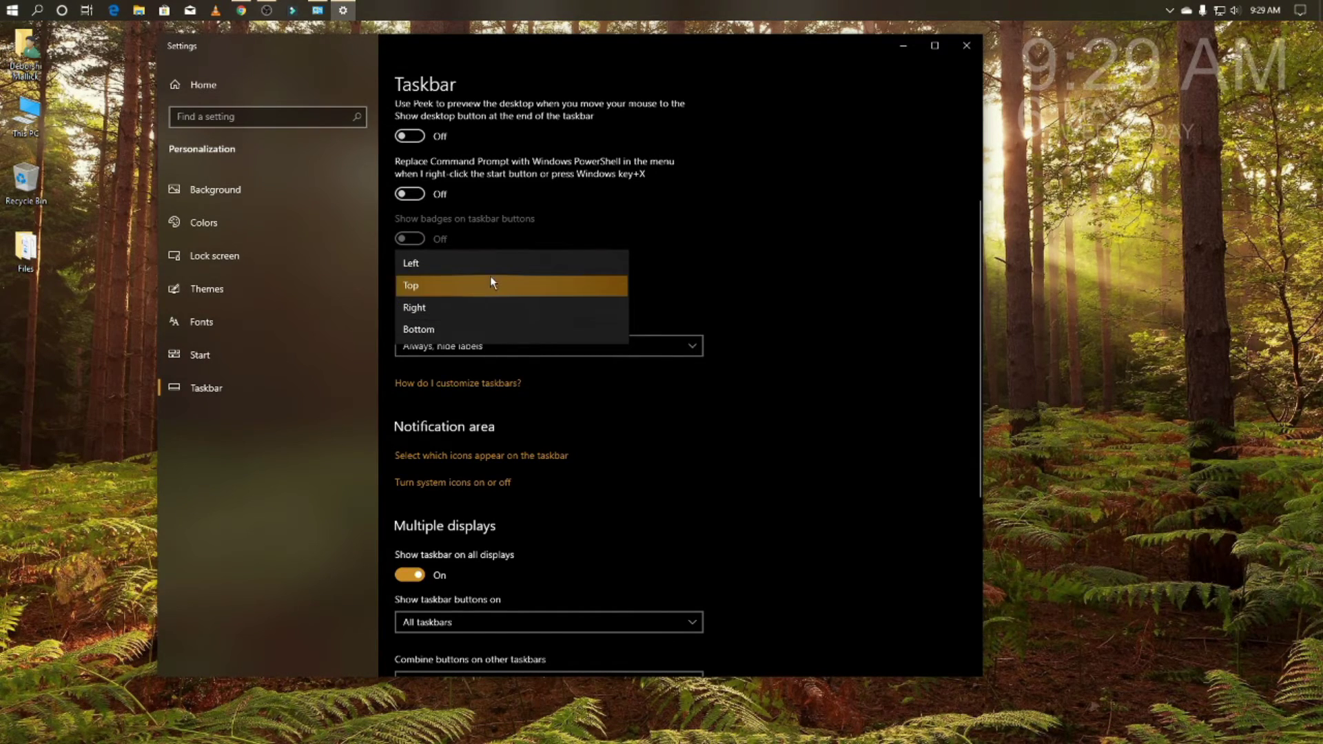
left_click(469, 328)
scroll(531, 289, "up", 3)
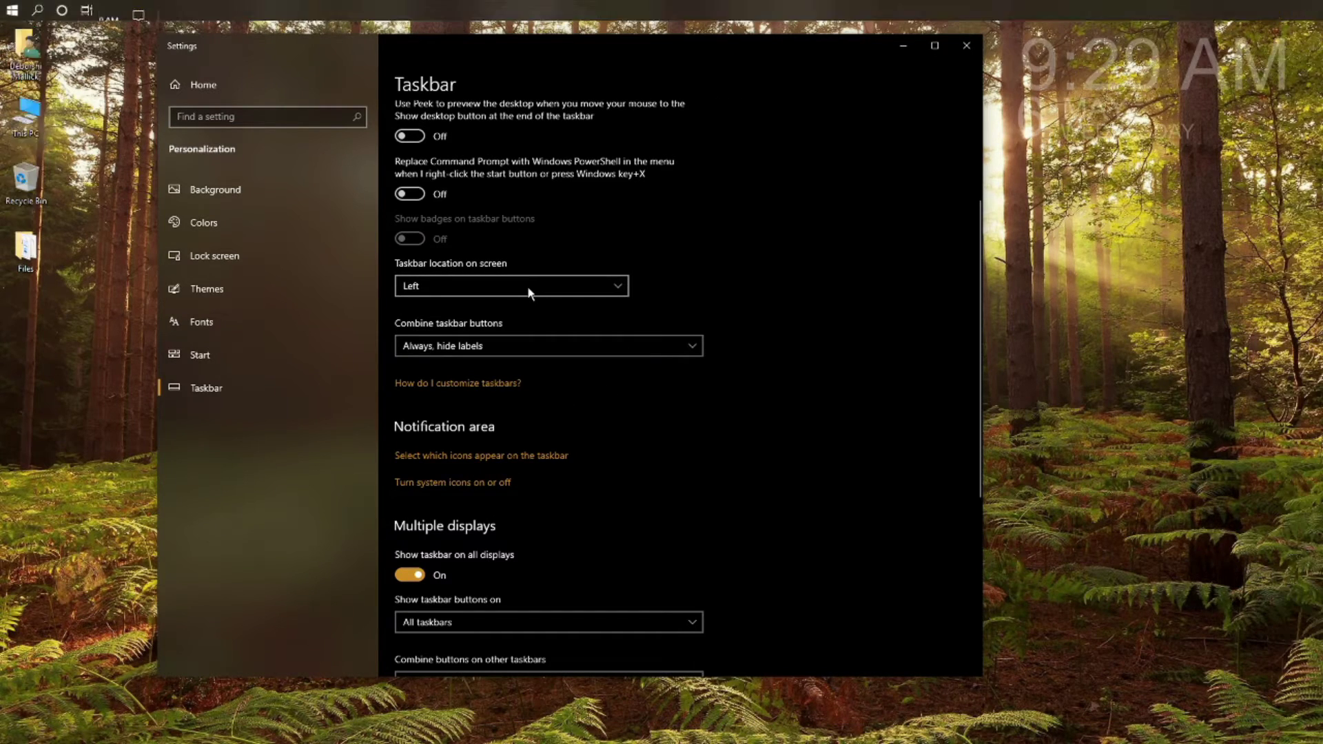
left_click(487, 290)
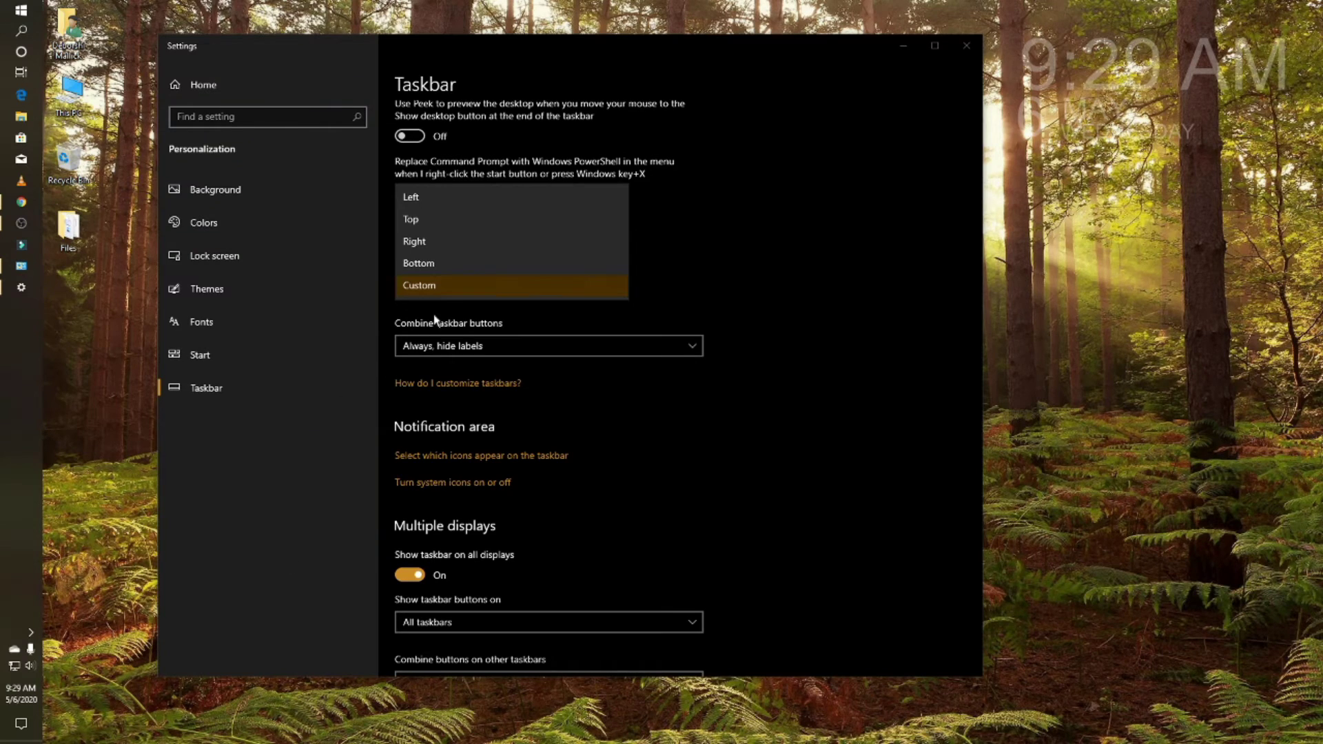
left_click(477, 261)
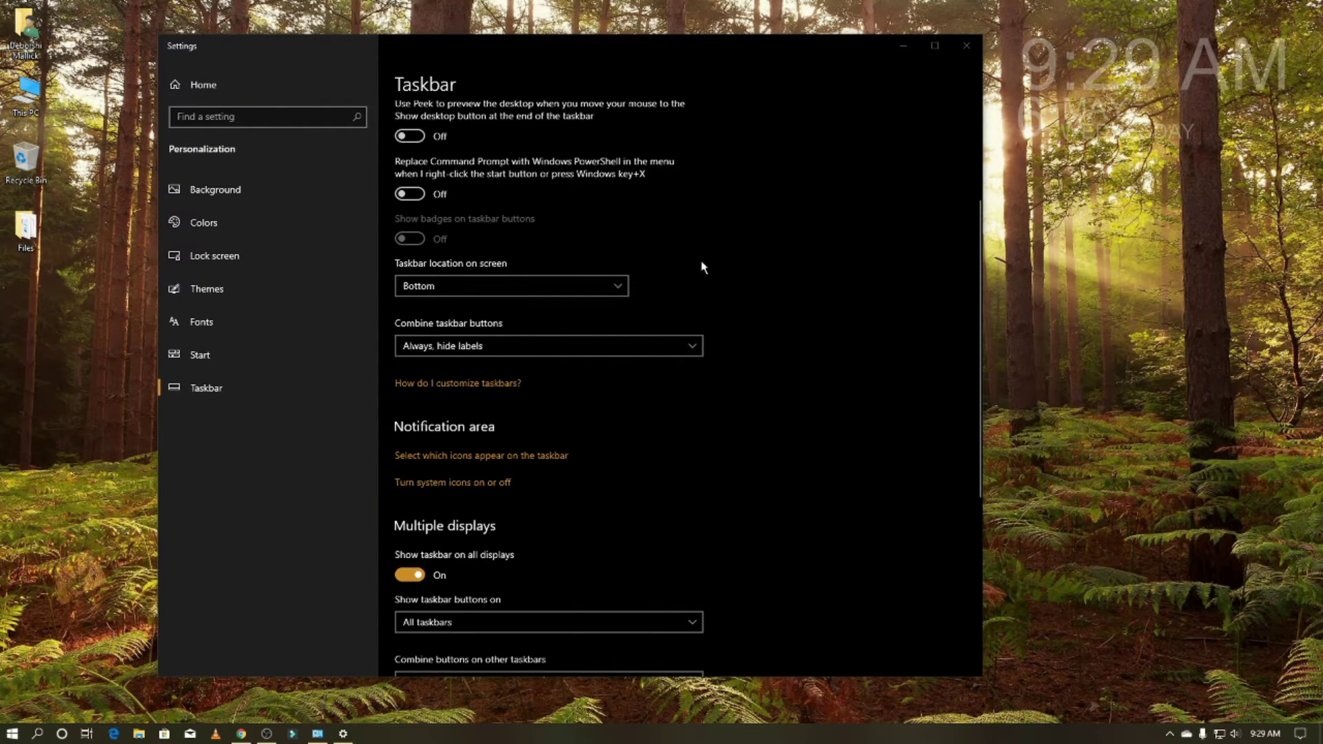
Turn off small taskbar buttons, then close the taskbar settings and return to Appearance and Personalization in Control Panel
scroll(703, 269, "up", 3)
left_click(410, 270)
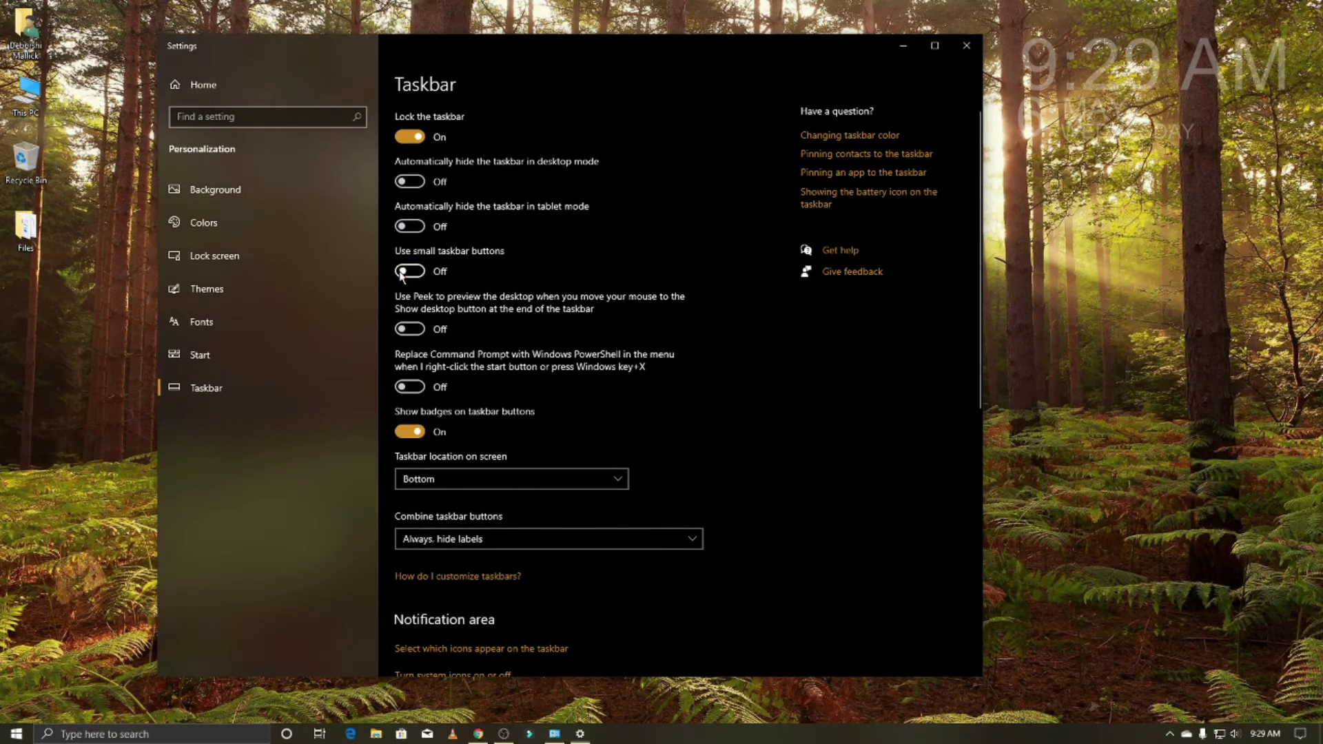
scroll(735, 384, "down", 7)
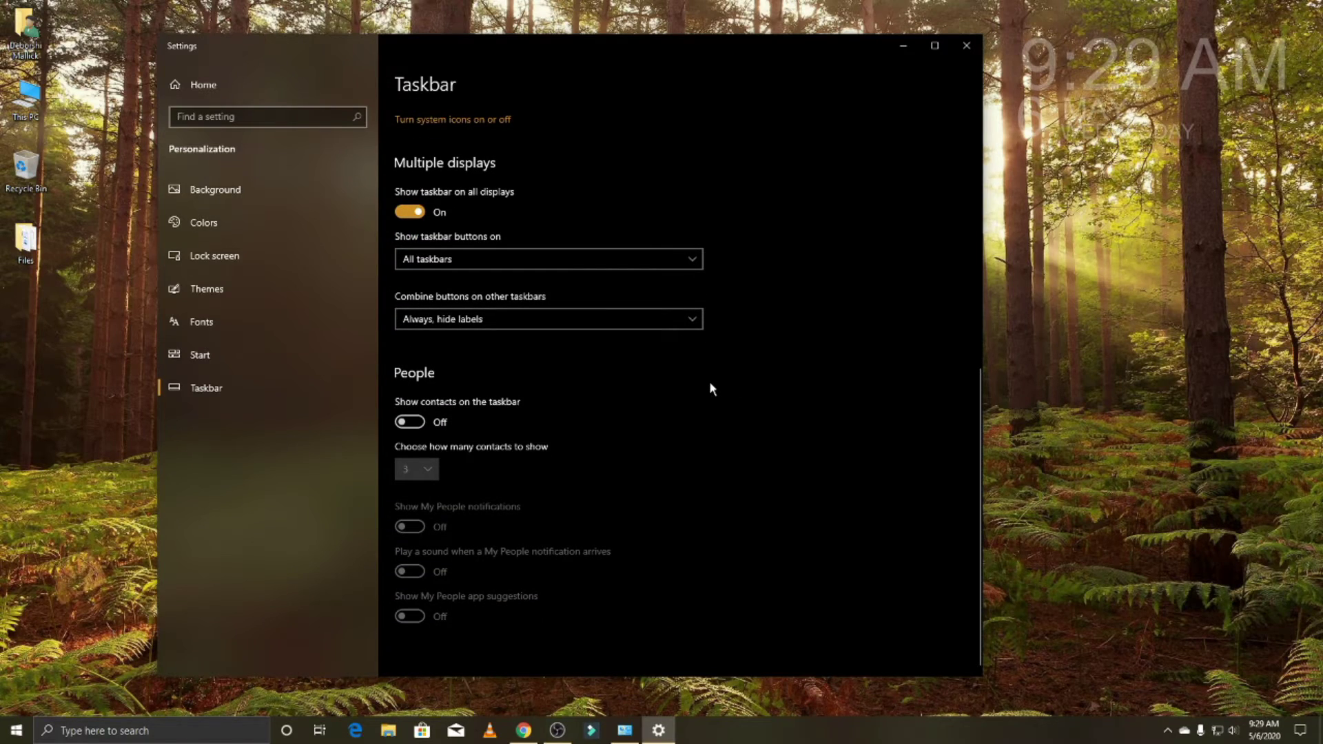
left_click(966, 45)
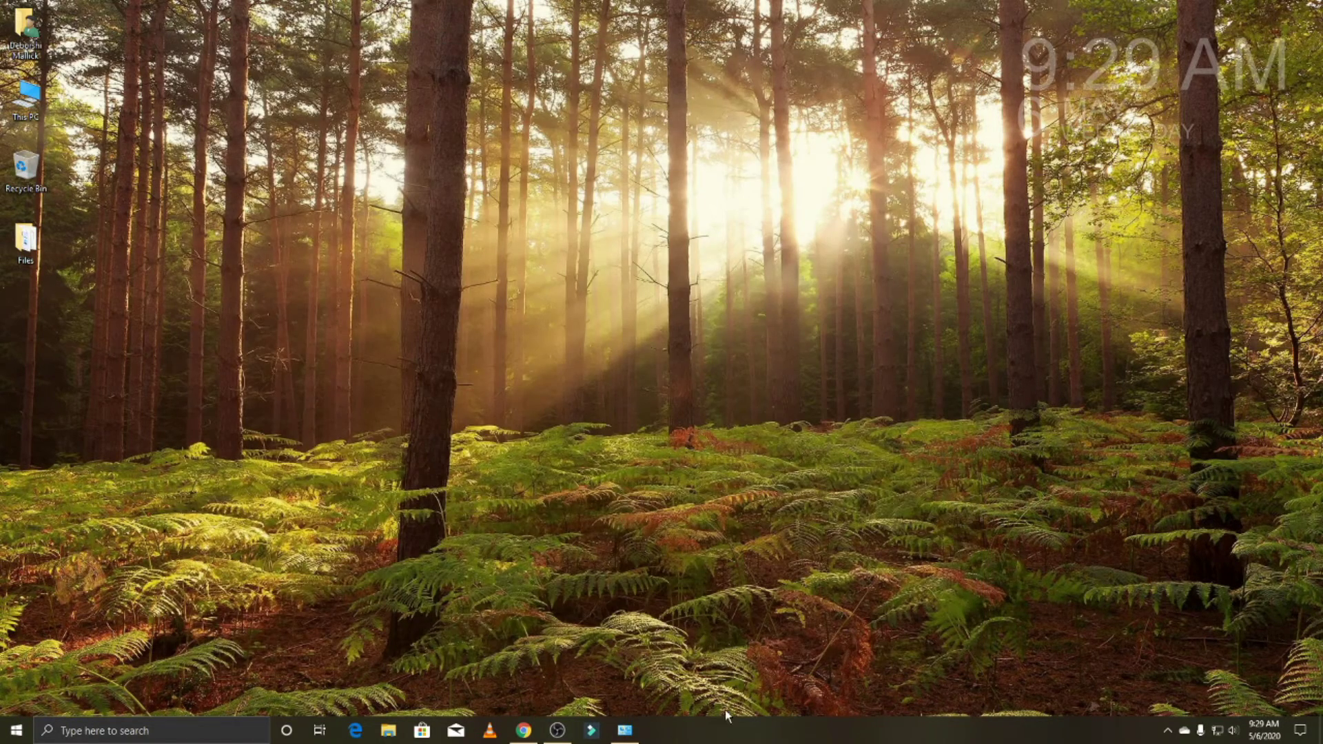
left_click(622, 720)
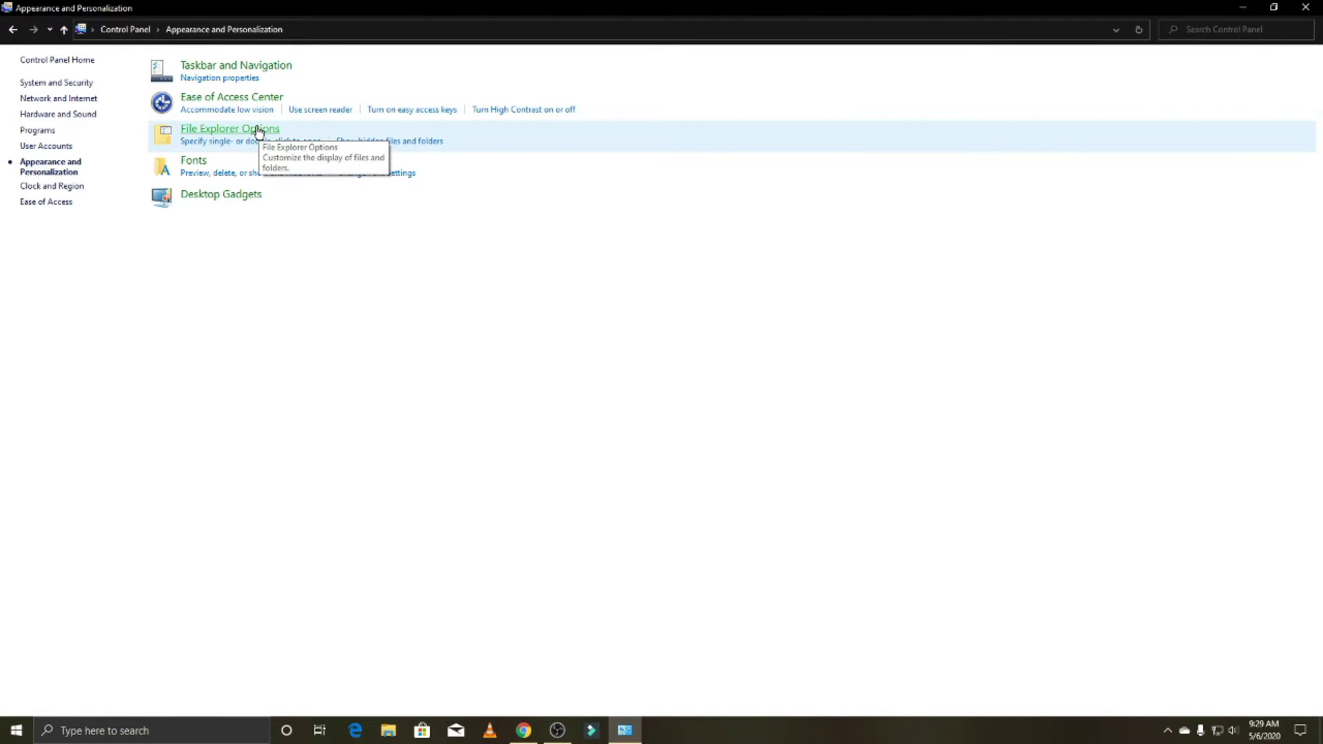
Open Fonts, check the actions available for a group of selected fonts, and return to Appearance and Personalization
left_click(194, 161)
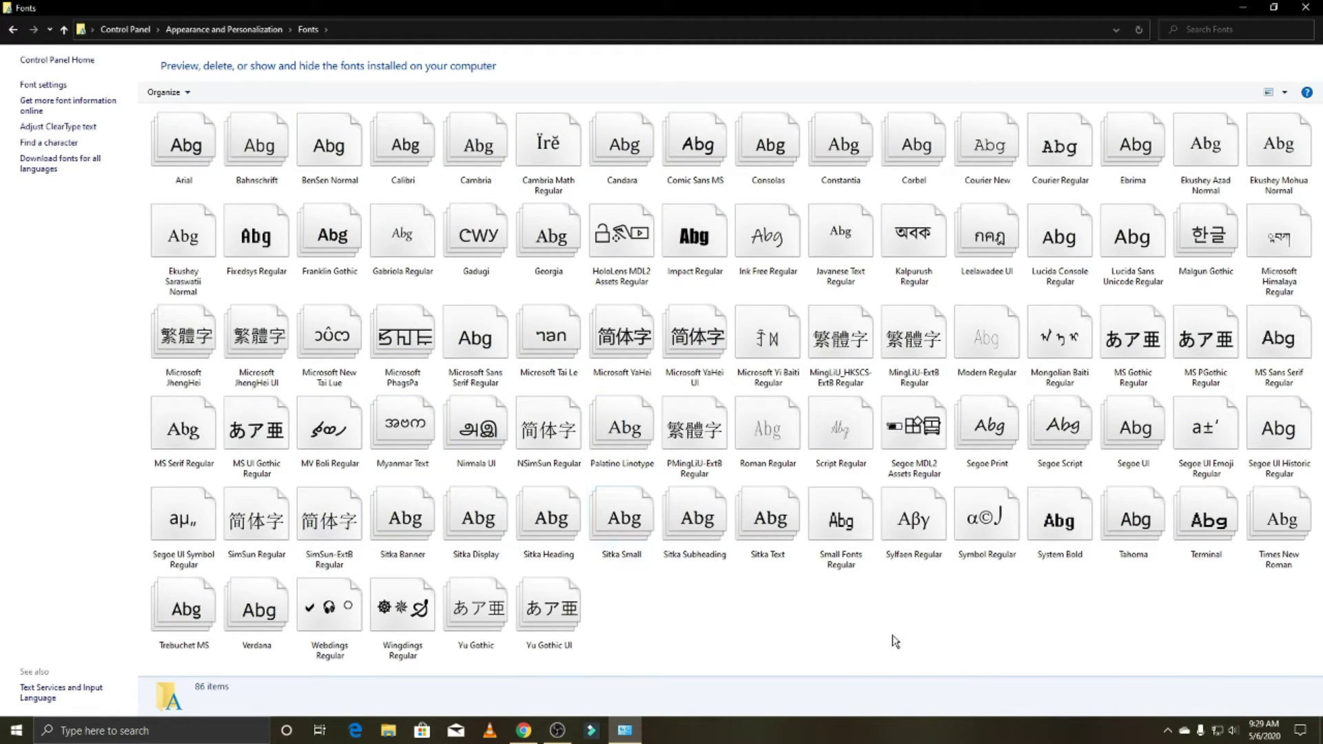
left_click_drag(930, 602, 466, 328)
right_click(501, 305)
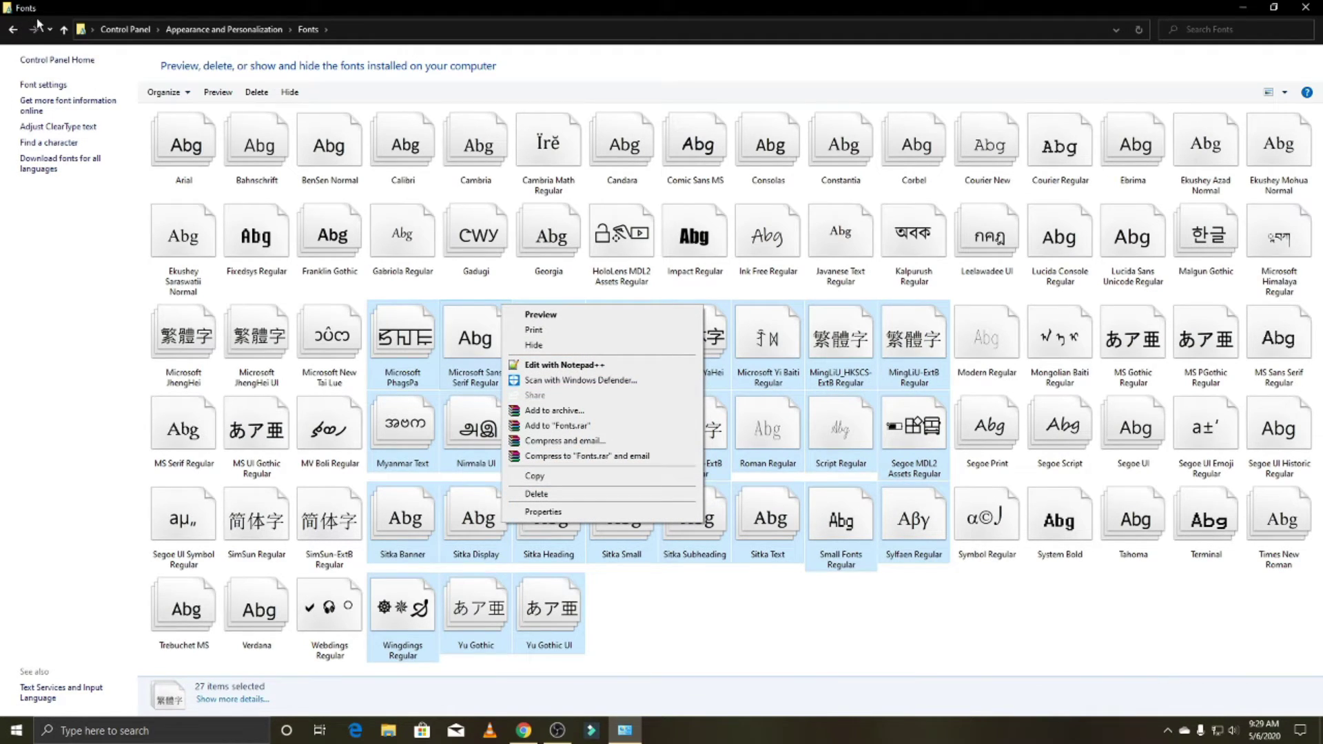
left_click(63, 32)
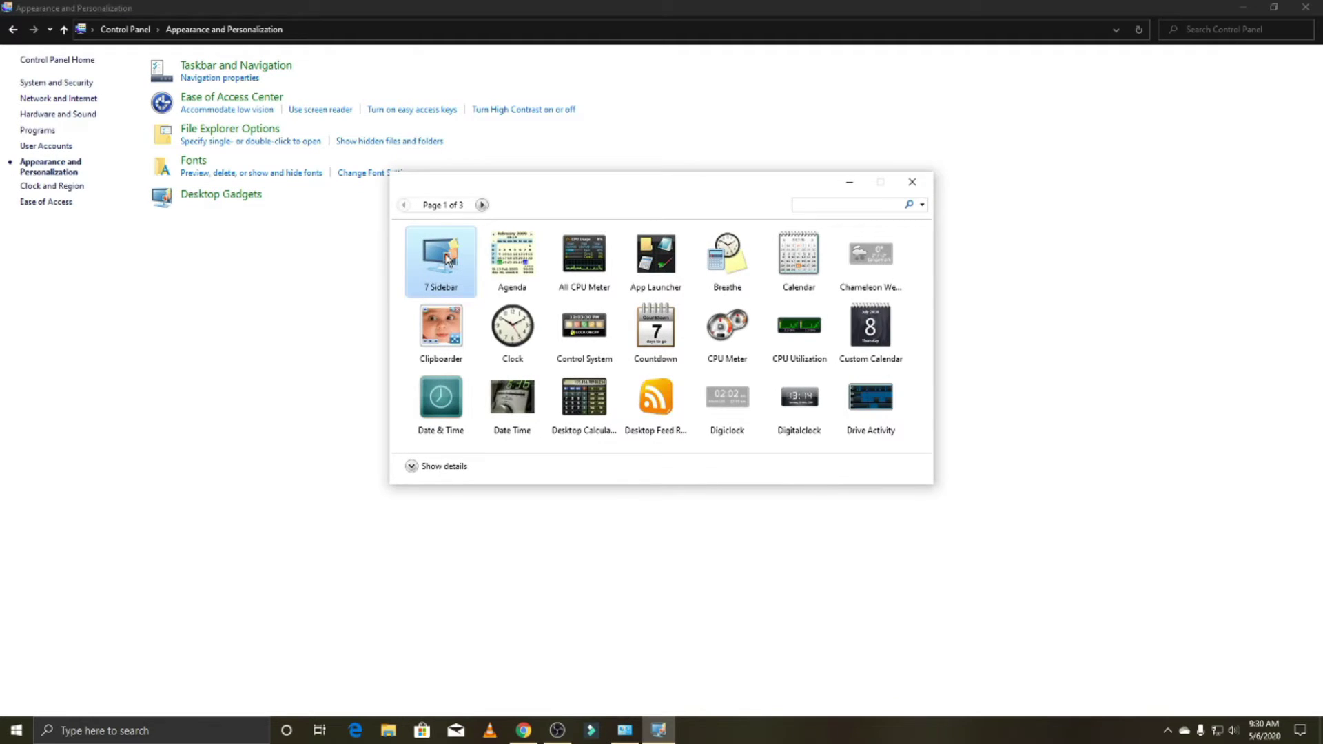
Minimize Control Panel and try placing the All CPU Meter gadget from the gadget gallery on the desktop
left_click(1239, 14)
mouse_move(434, 268)
left_mouse_down()
mouse_move(314, 337)
mouse_move(431, 276)
left_mouse_up()
left_click_drag(596, 268, 327, 165)
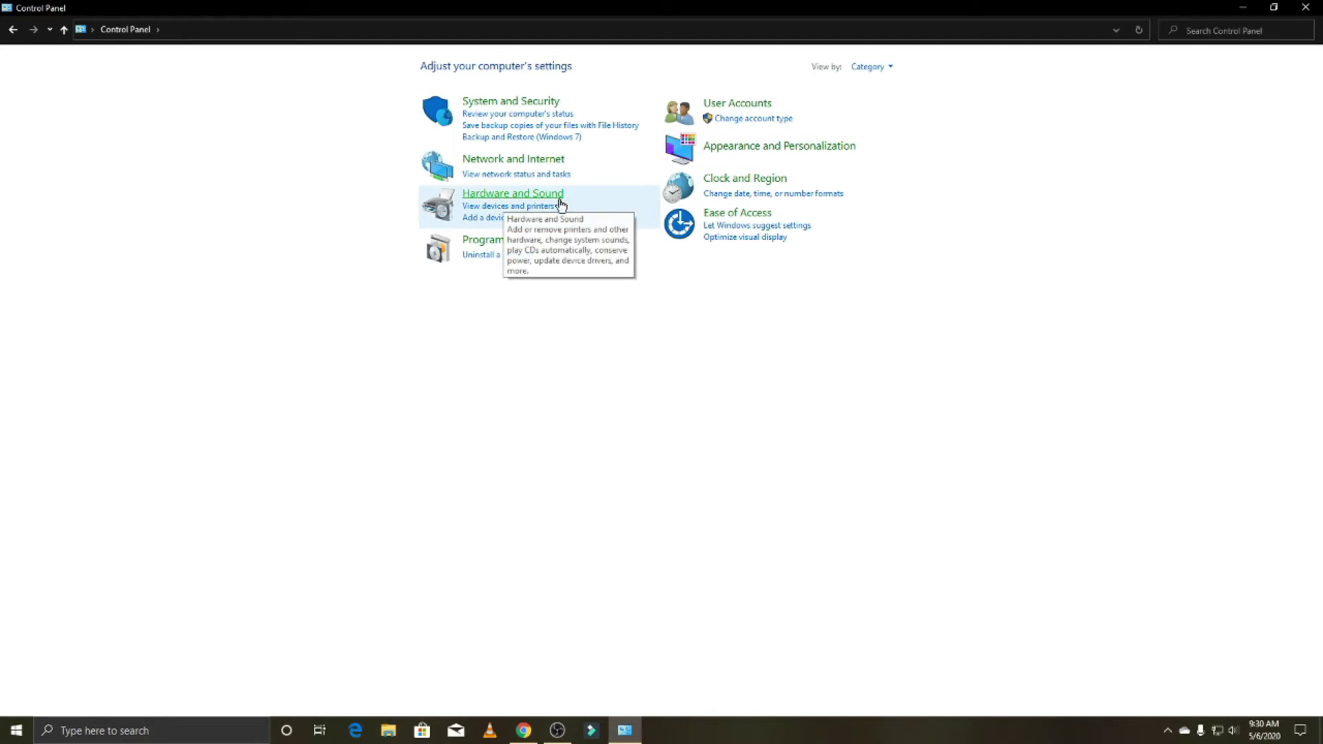
Open Devices and Printers from Hardware and Sound, view the second HP 22f monitor's properties, and close them
left_click(555, 199)
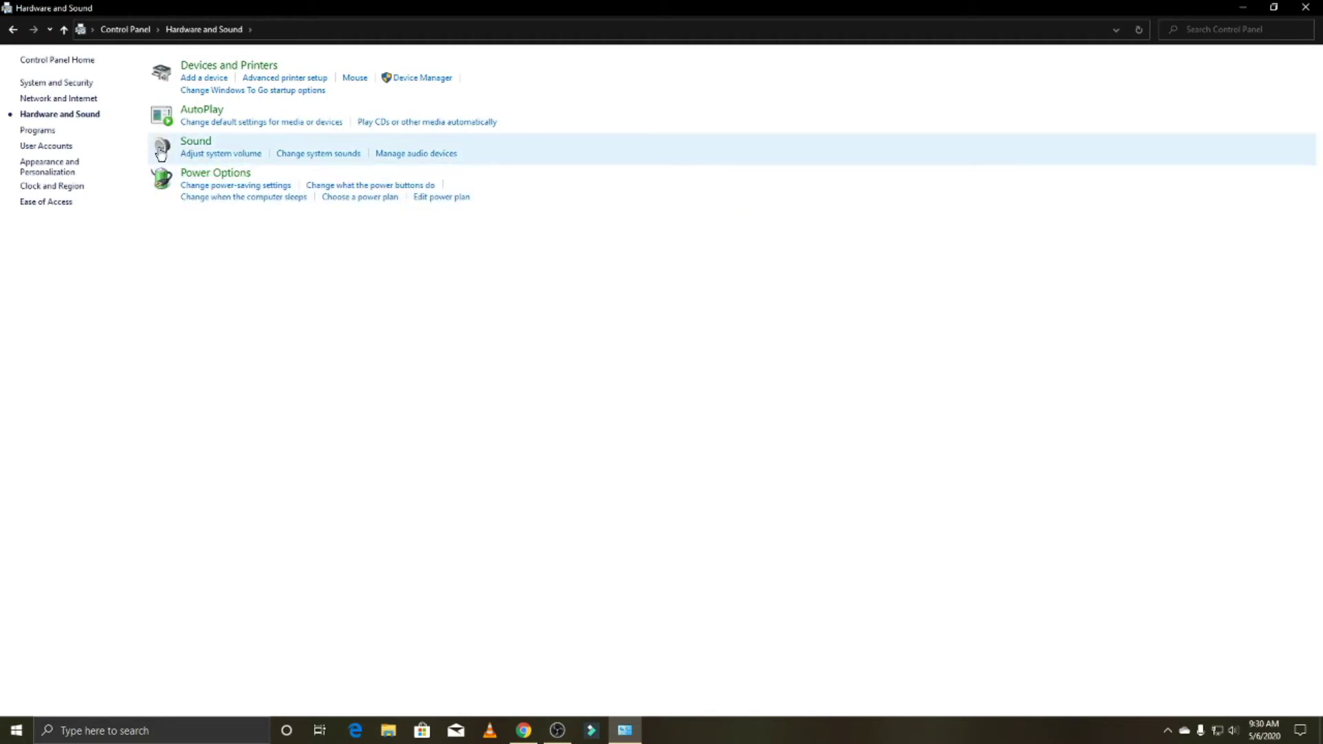
left_click(228, 65)
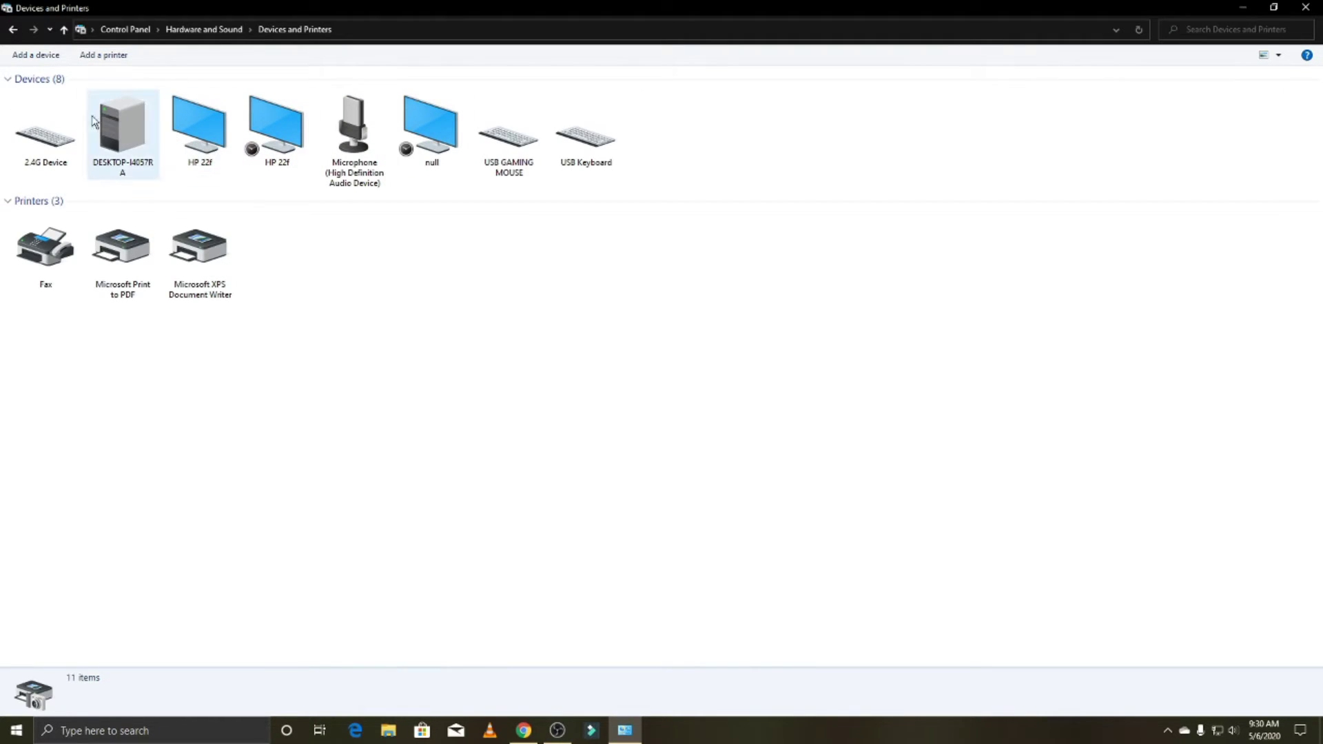
right_click(286, 131)
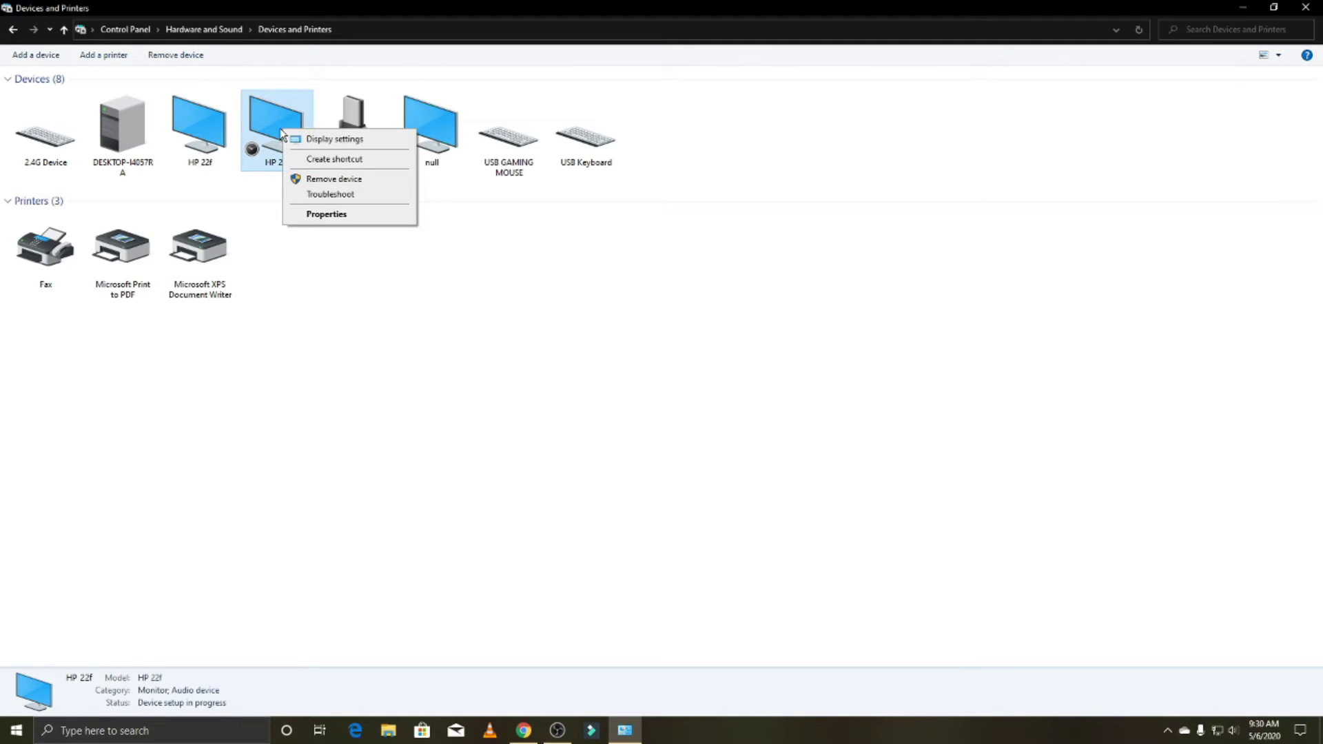
left_click(338, 215)
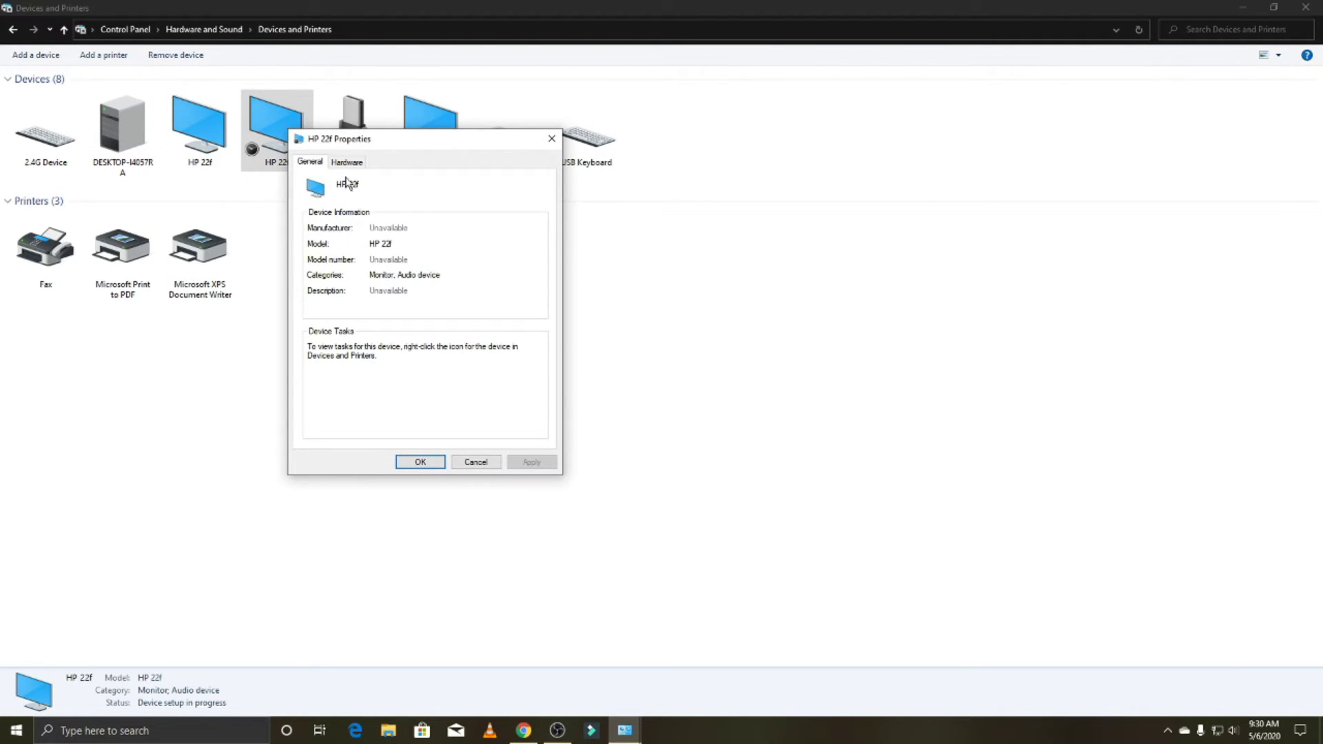
left_click(557, 139)
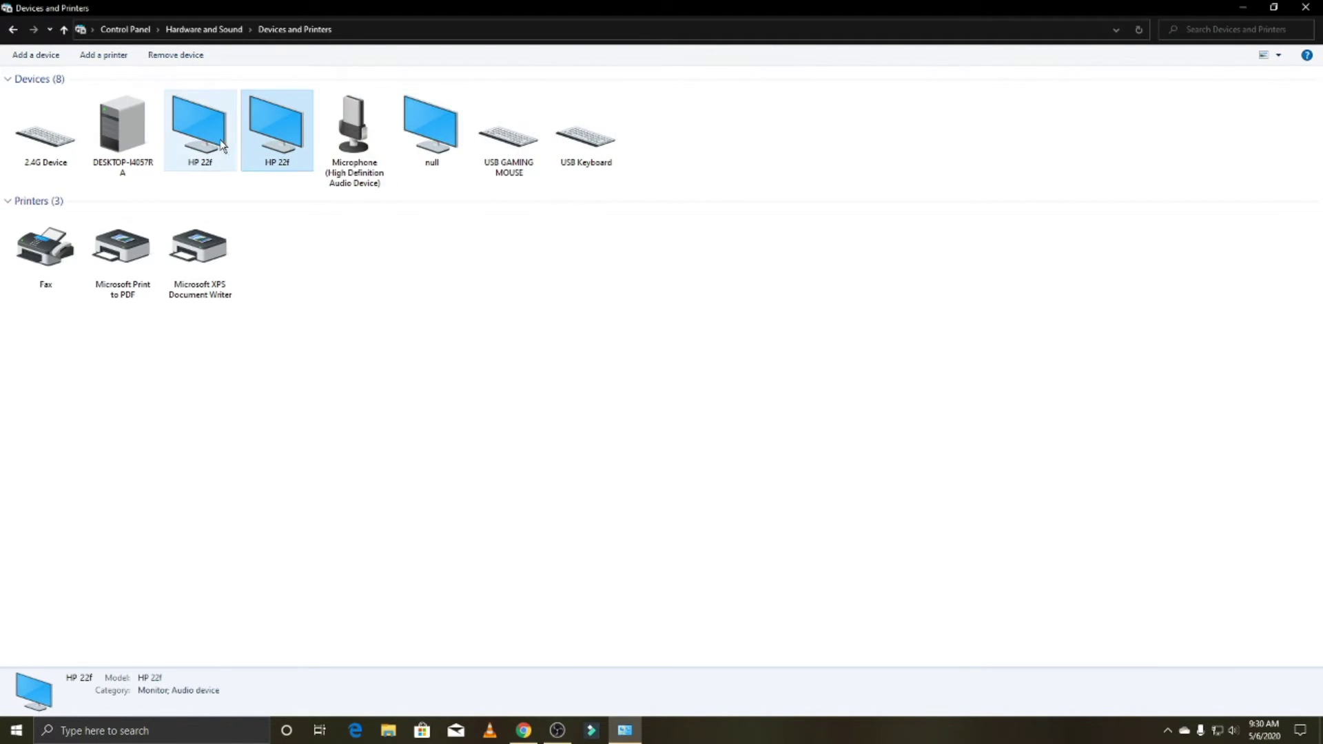
View the details of the null monitor, microphone, computer, 2.4G Device and USB GAMING MOUSE, and return to Hardware and Sound
left_click(436, 138)
left_click(353, 153)
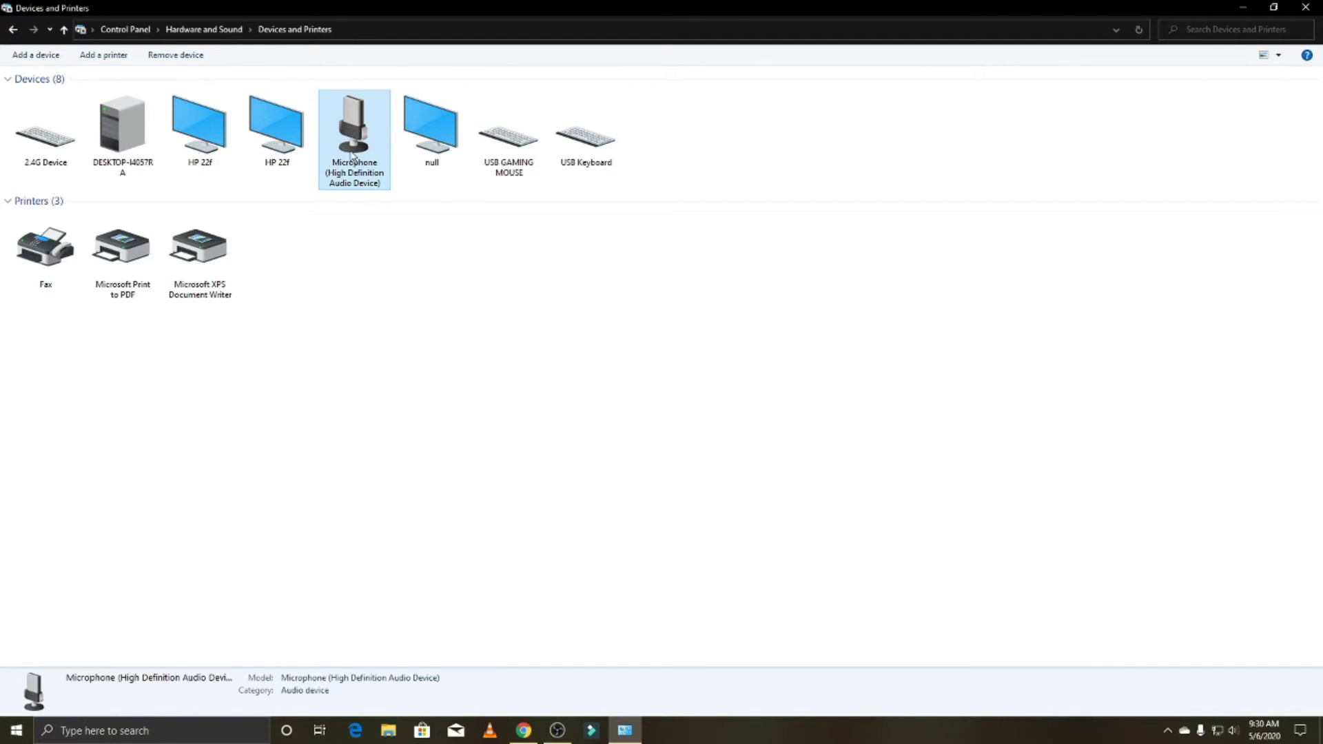
left_click(123, 131)
left_click(337, 409)
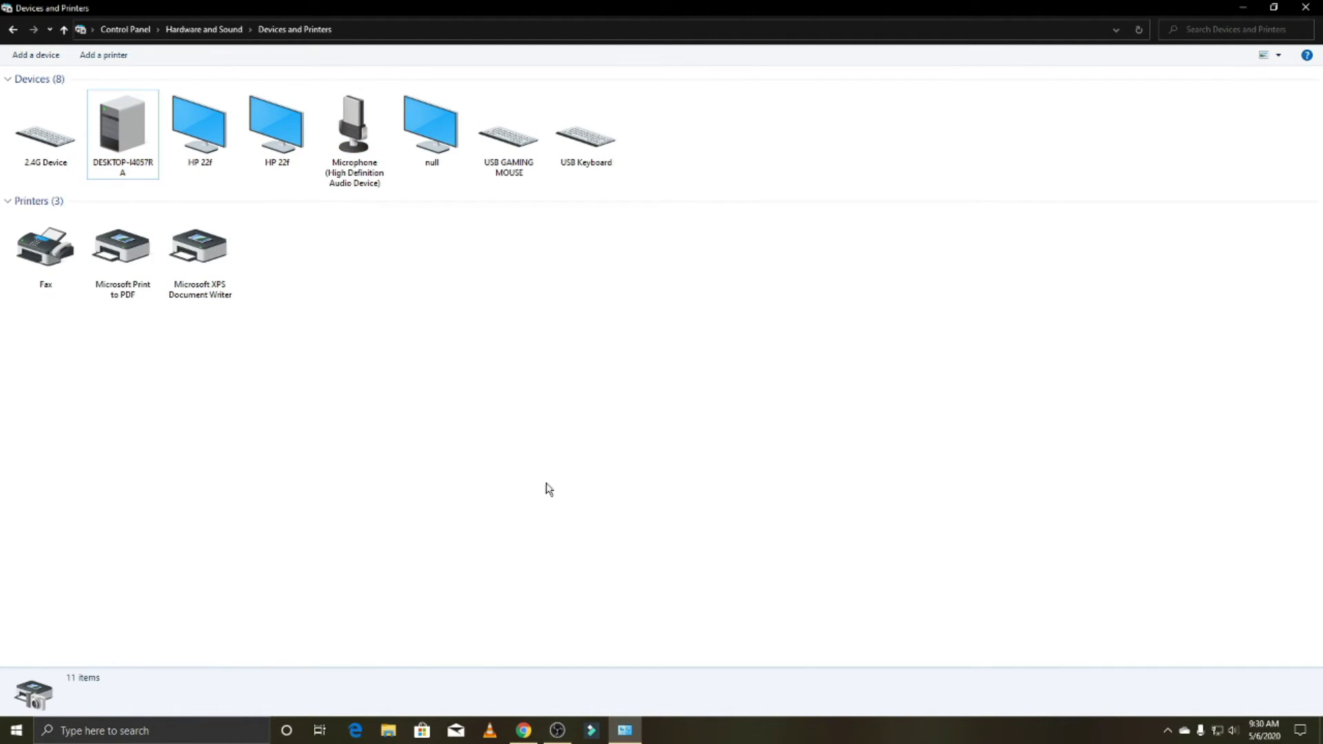
left_click(69, 165)
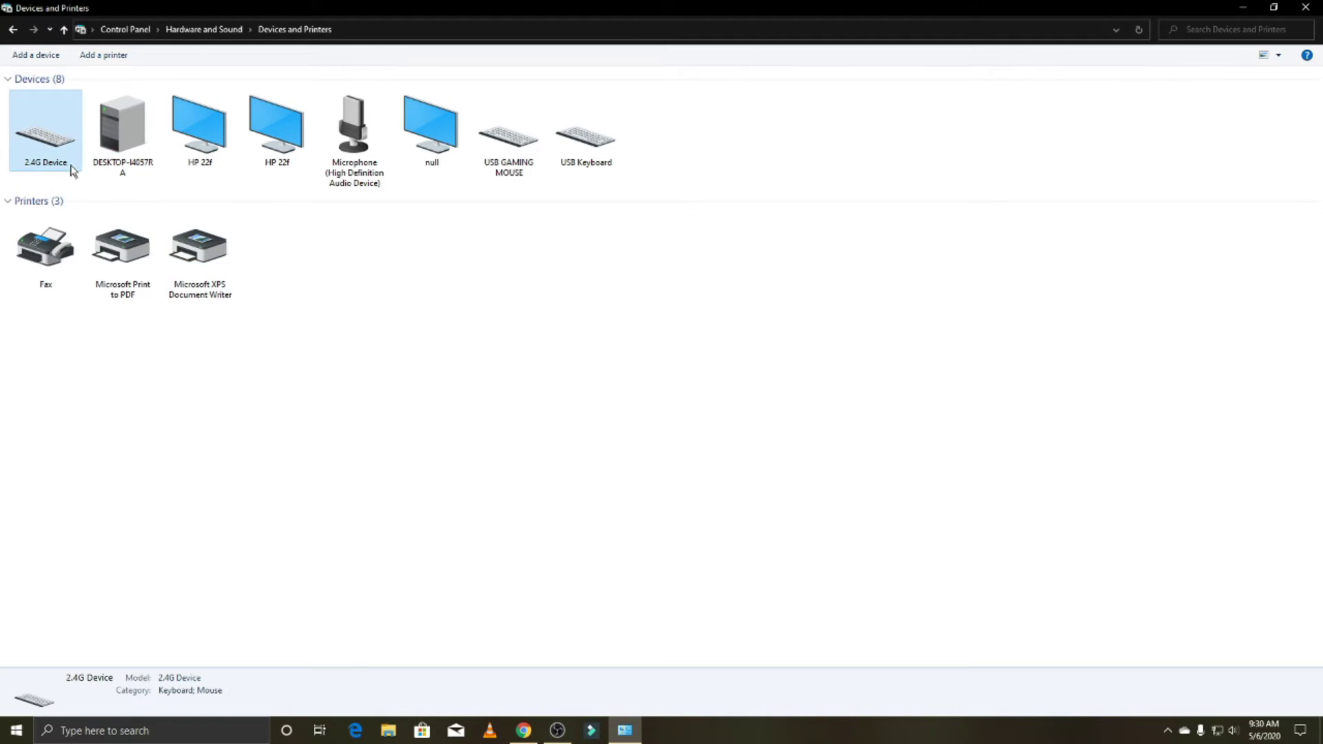
left_click(502, 172)
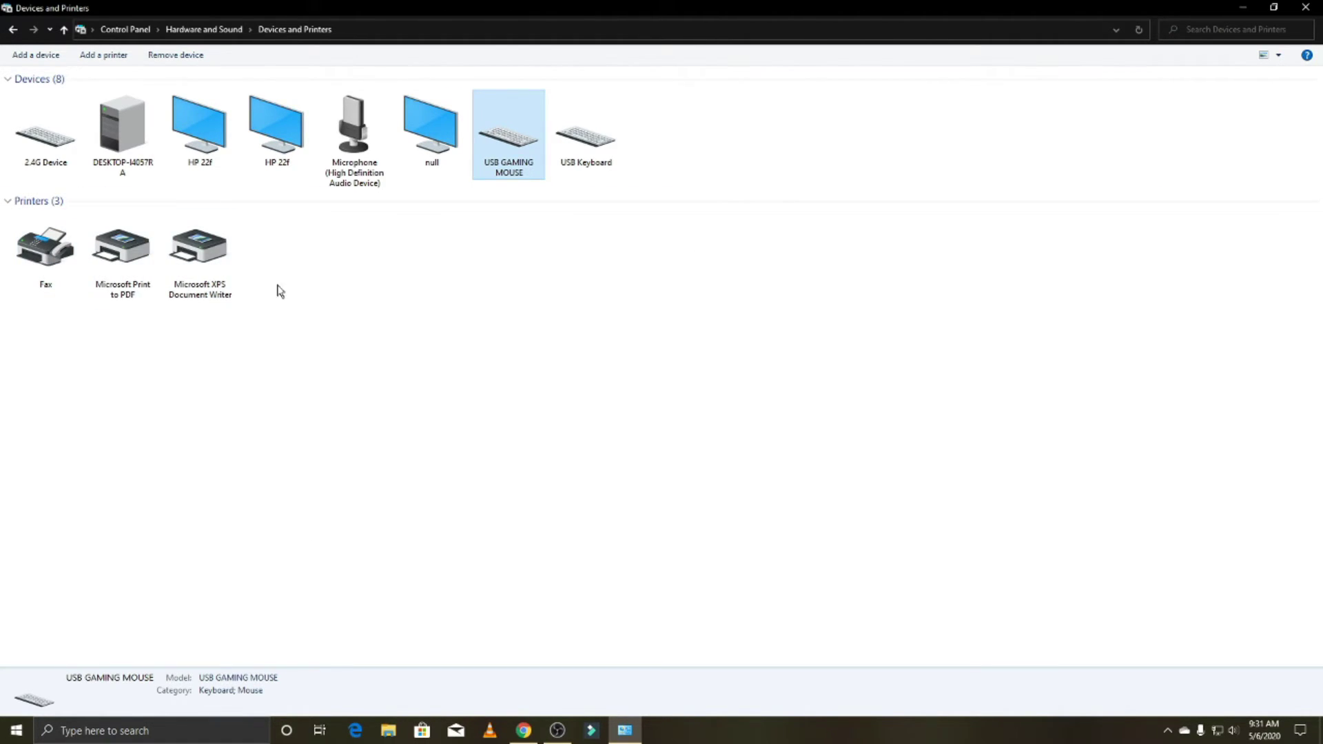
left_click(14, 30)
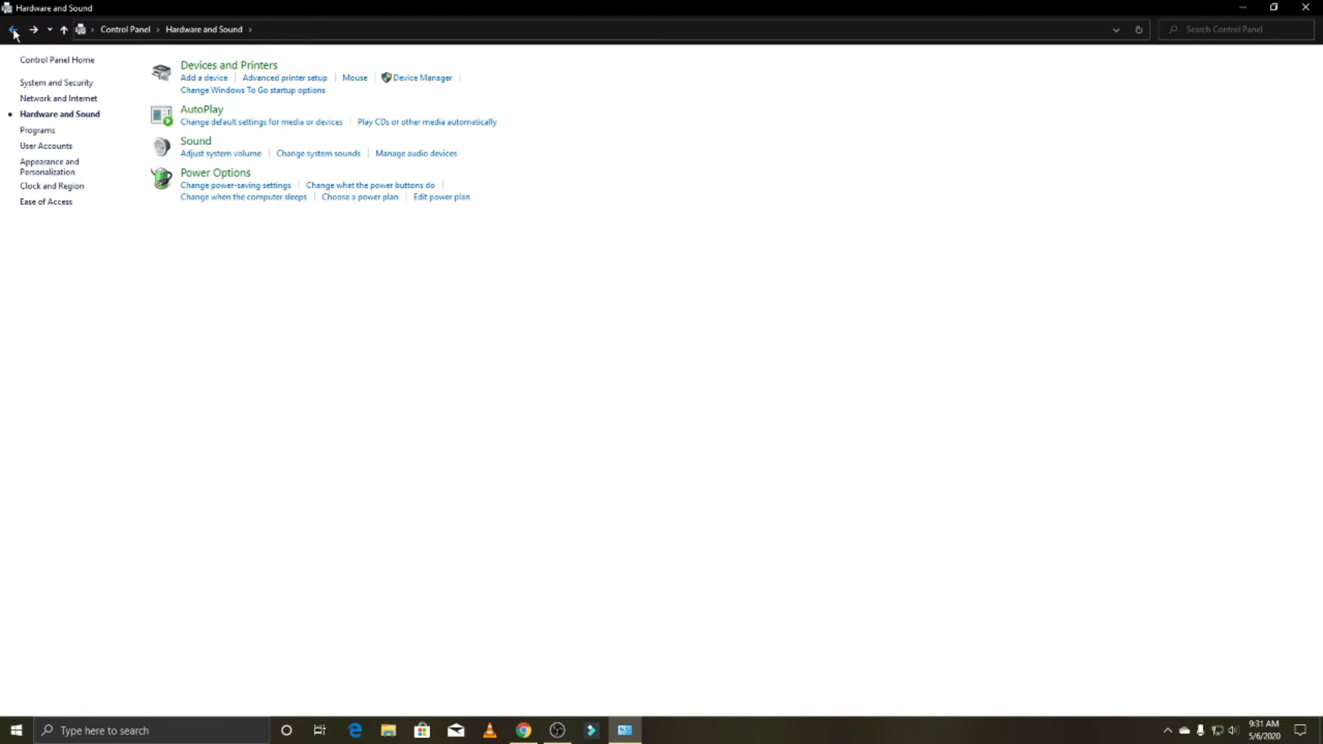
Open AutoPlay, look through the default actions for each media type, and return to Hardware and Sound
left_click(208, 113)
scroll(283, 269, "down", 3)
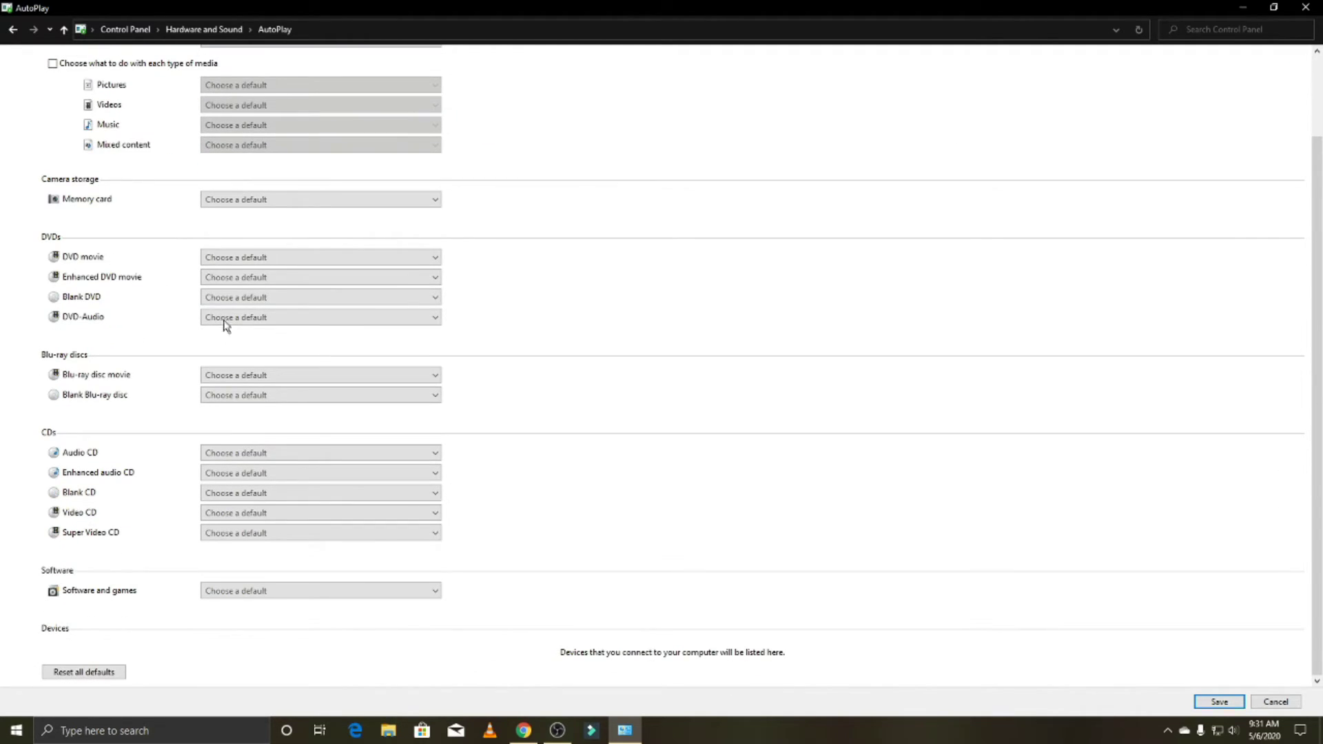
left_click(13, 31)
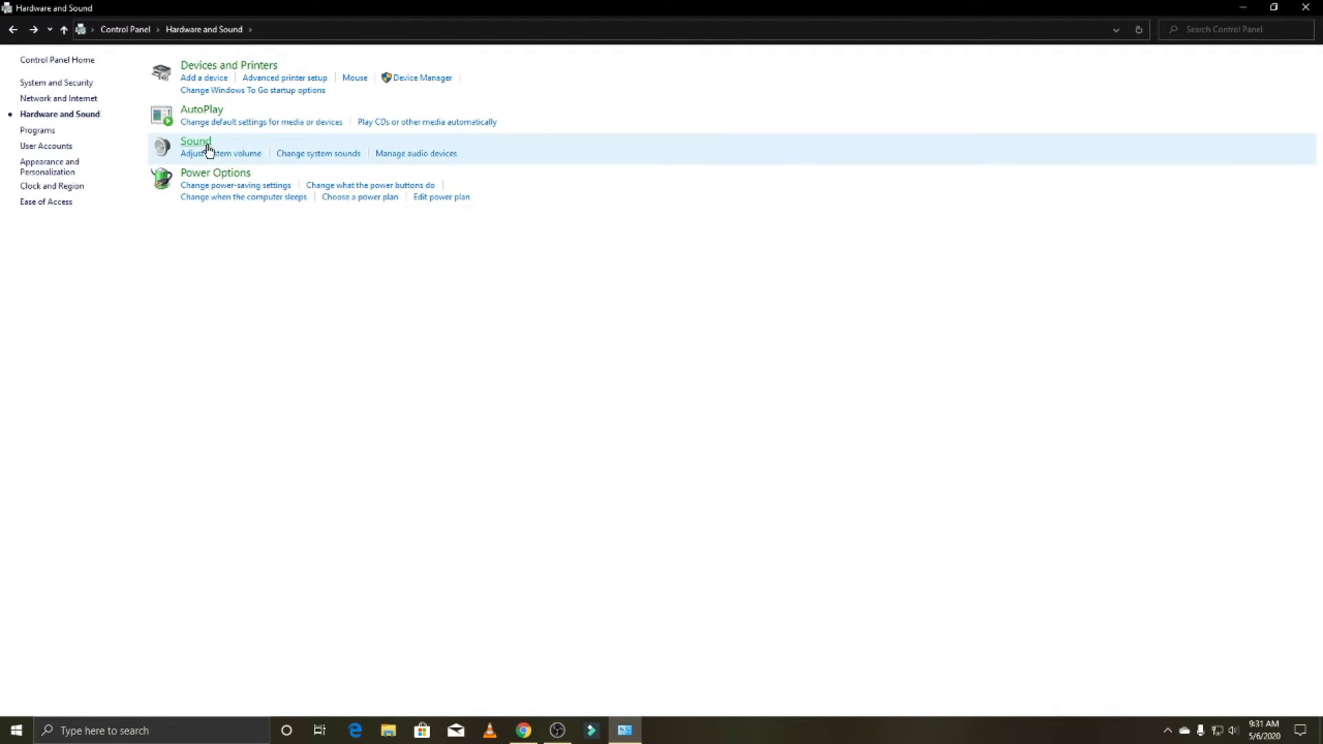
Open the Sound settings, view the recording devices, and open the properties of the default microphone
left_click(195, 141)
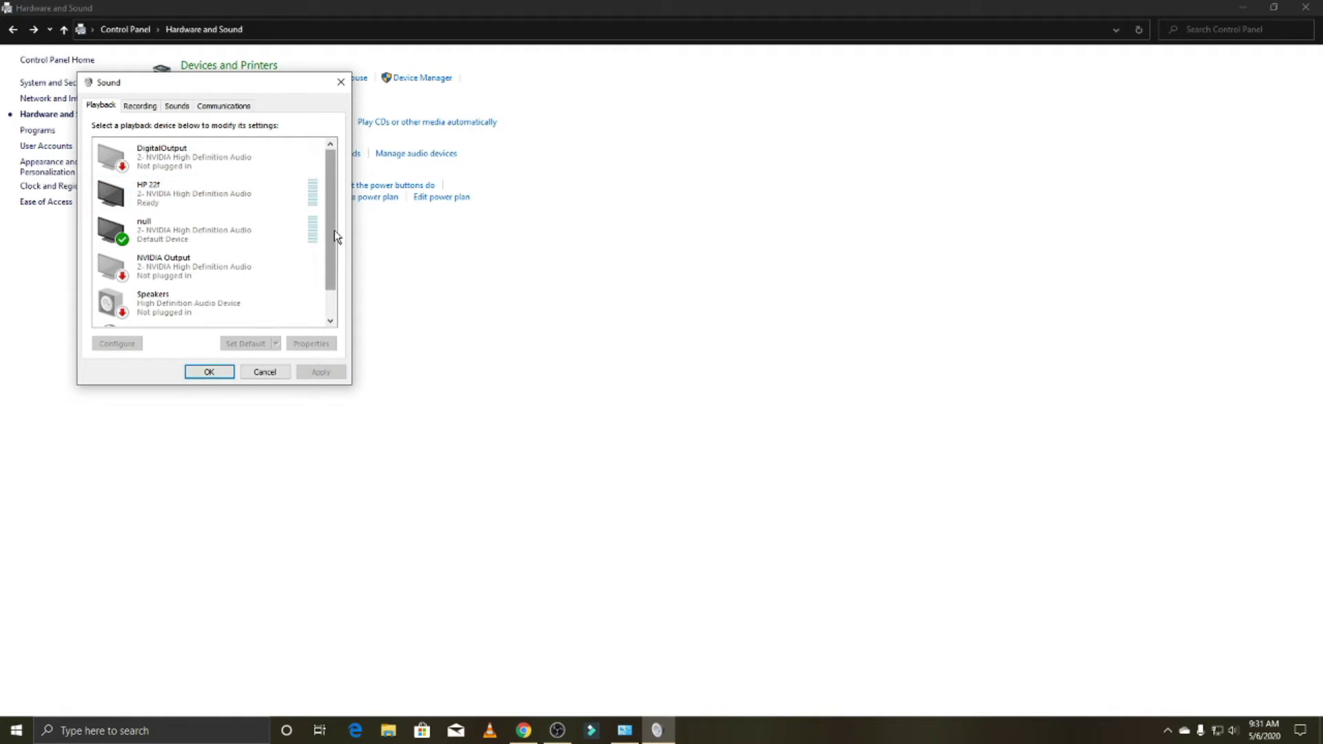
scroll(314, 292, "down", 1)
left_click(140, 106)
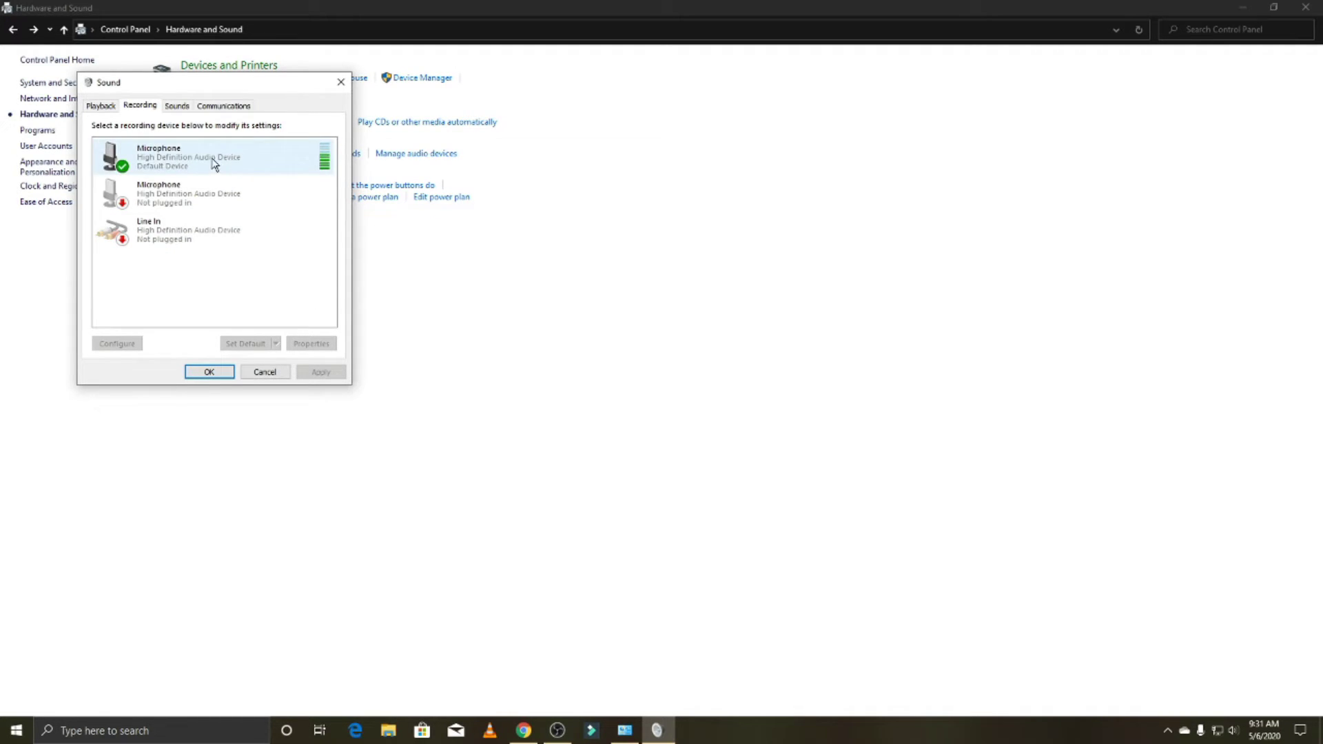
left_click(189, 145)
right_click(189, 145)
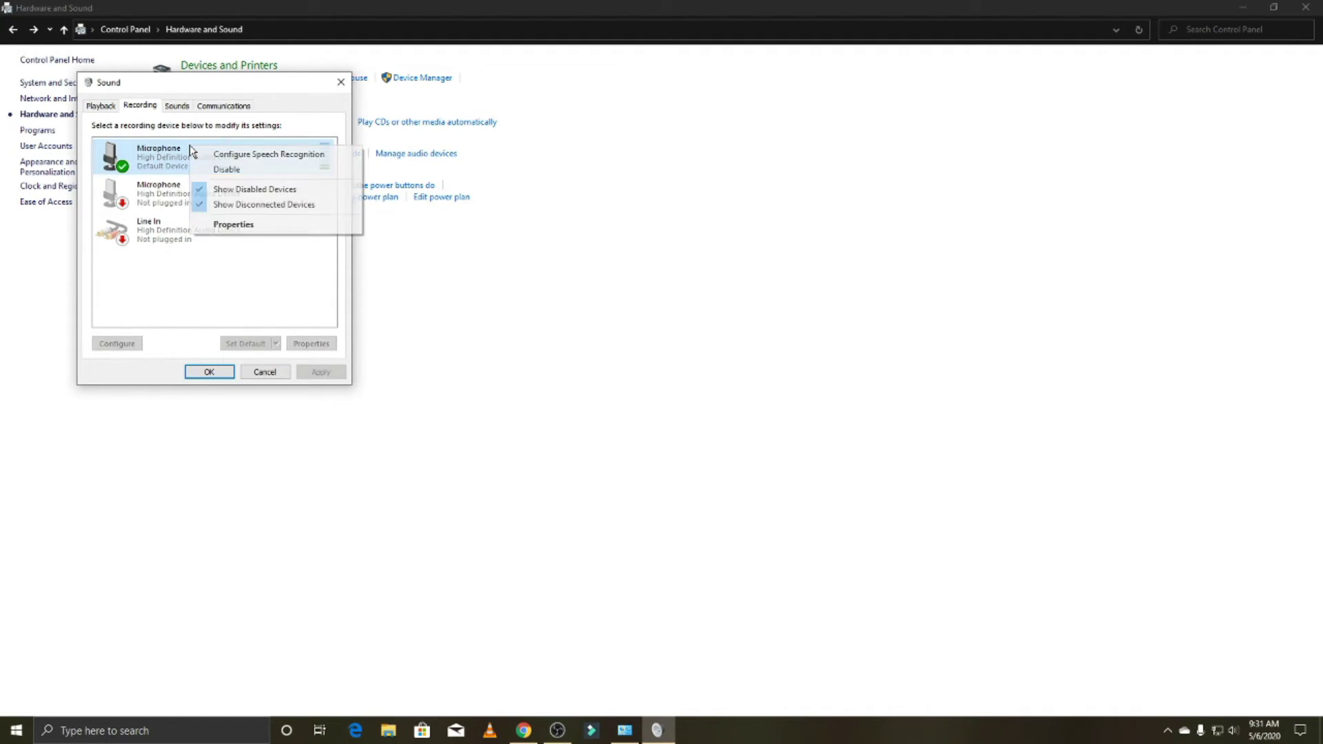
left_click(250, 232)
Review the microphone's listening, level and default format options, and close its properties and the Sound settings without changes
left_click(148, 159)
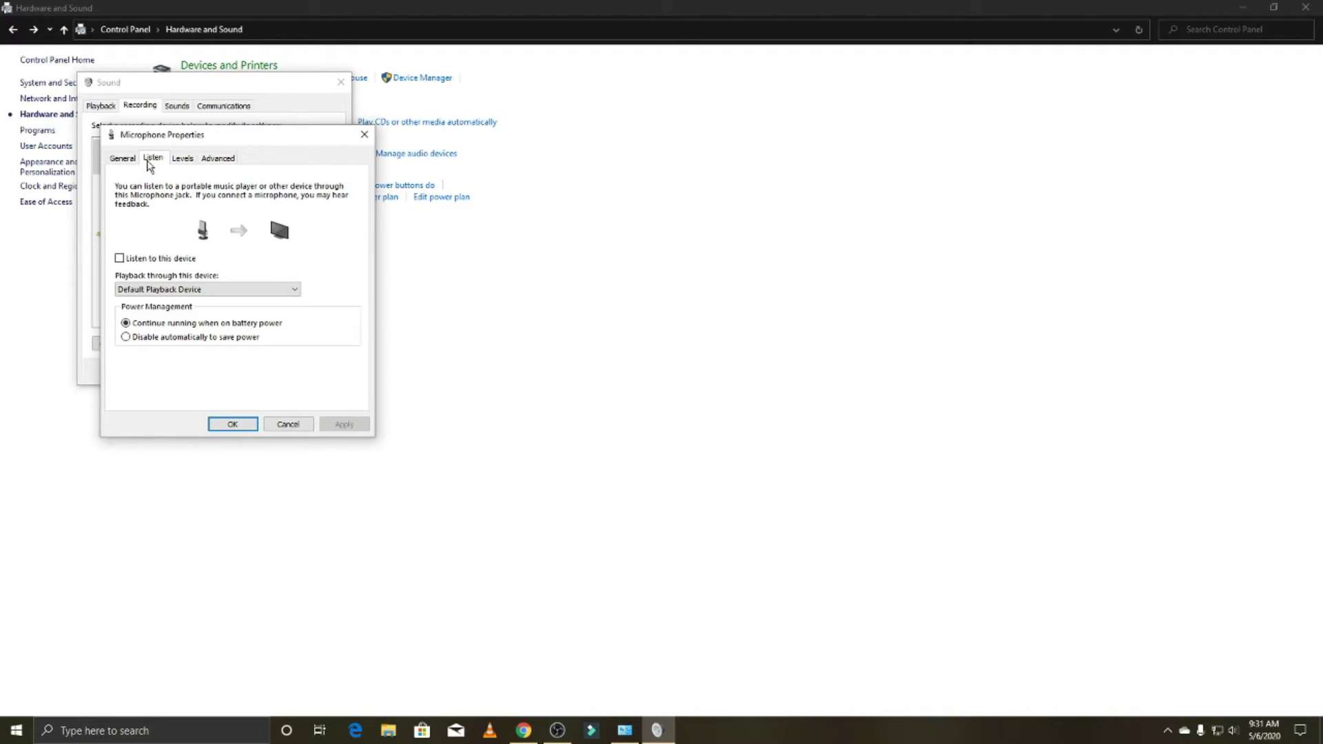
left_click(183, 160)
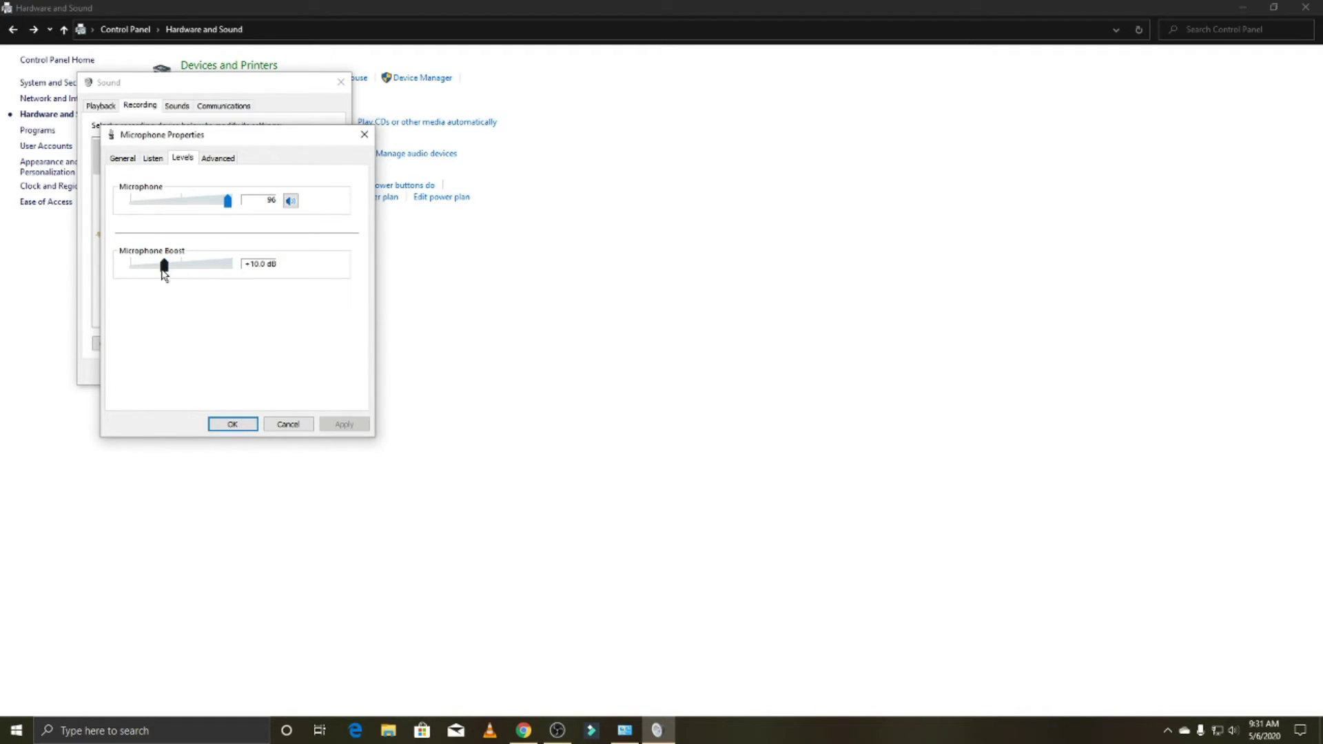
left_click(218, 159)
left_click(245, 222)
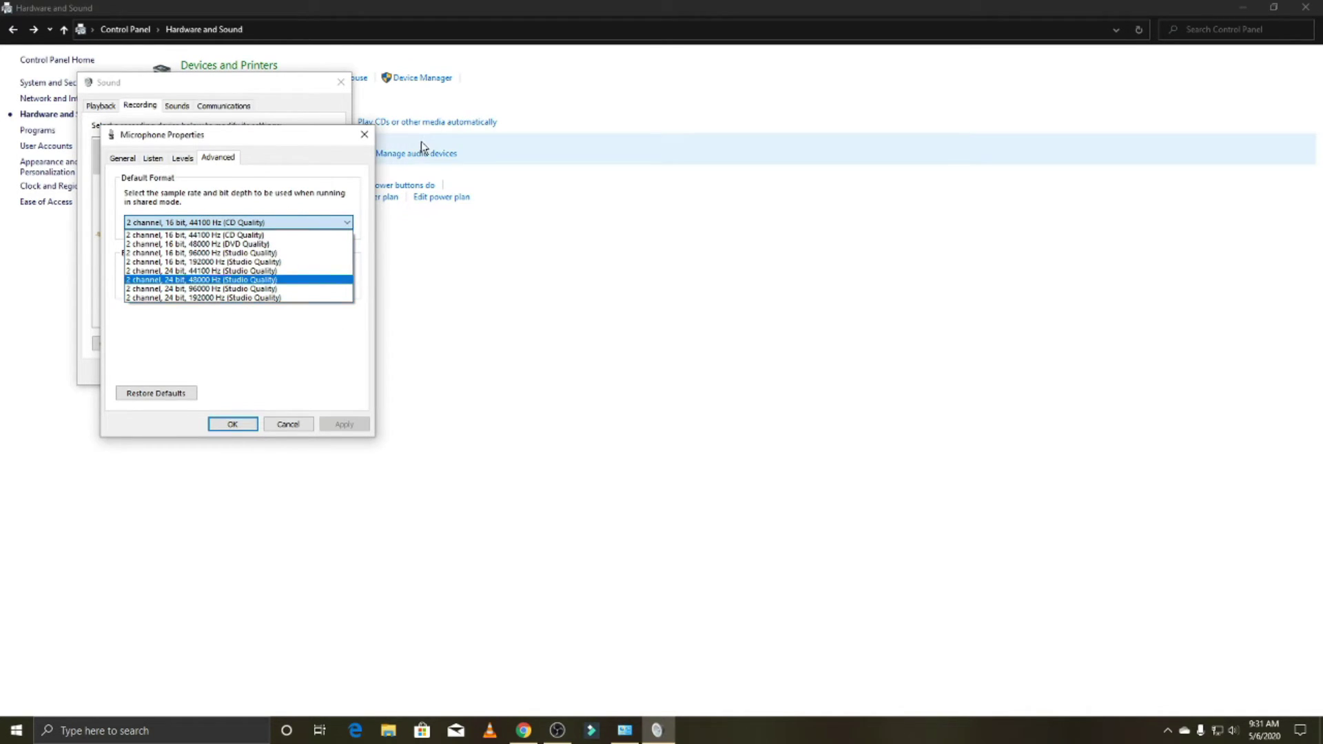
left_click(364, 135)
left_click(363, 134)
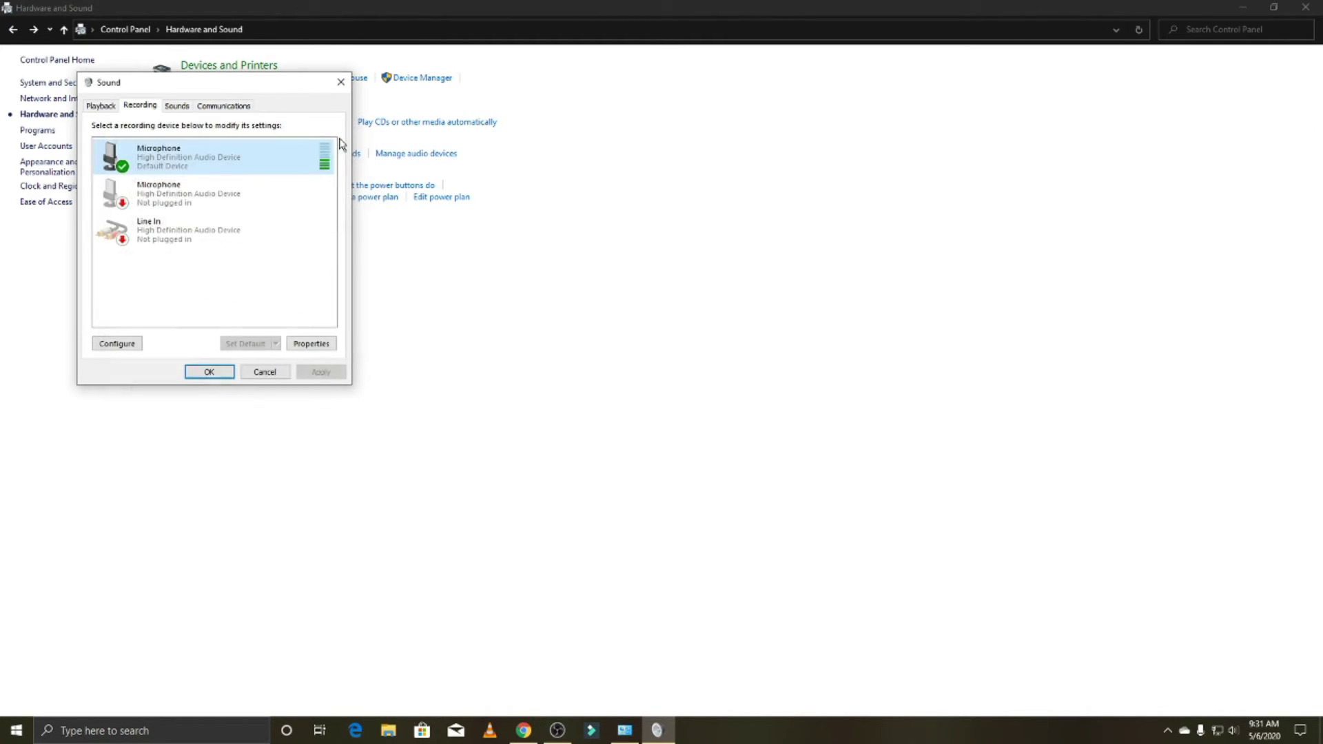
left_click(337, 88)
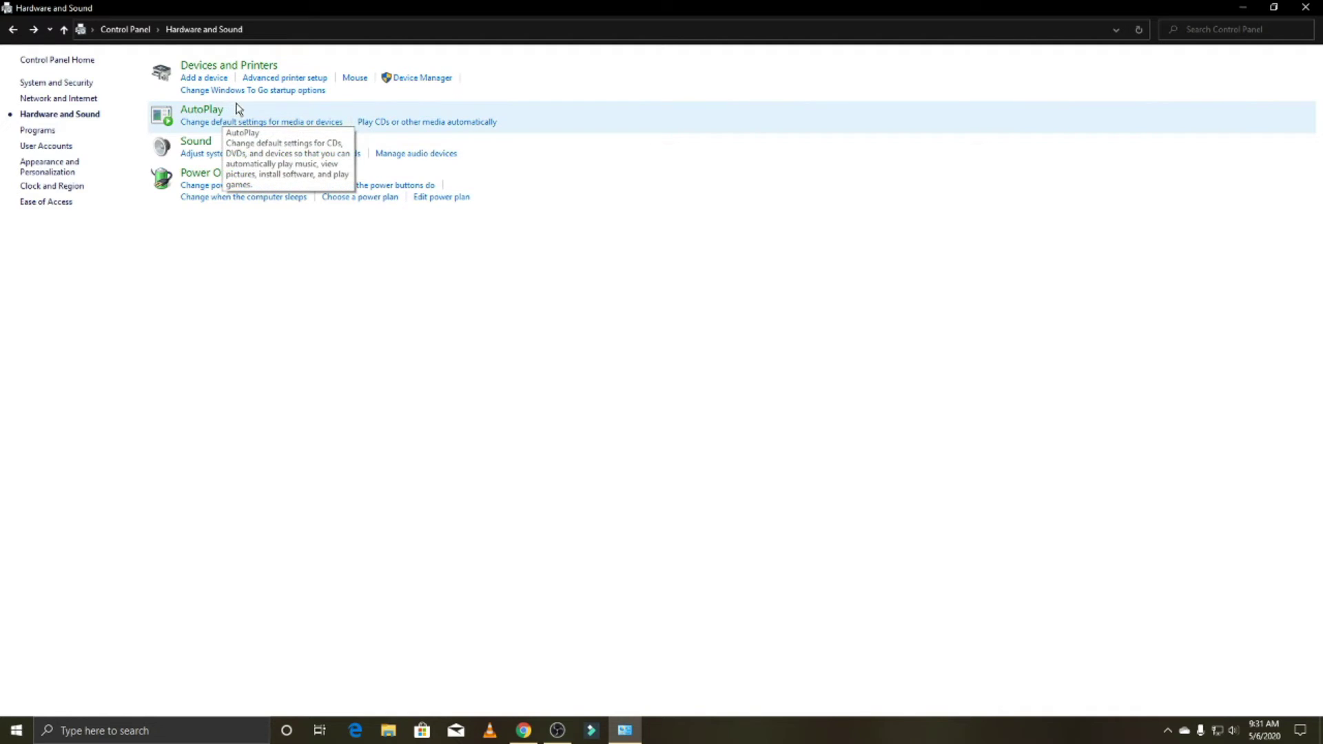
Reopen the Sound settings, look through the playback devices, and open the properties of HP 22f
left_click(197, 142)
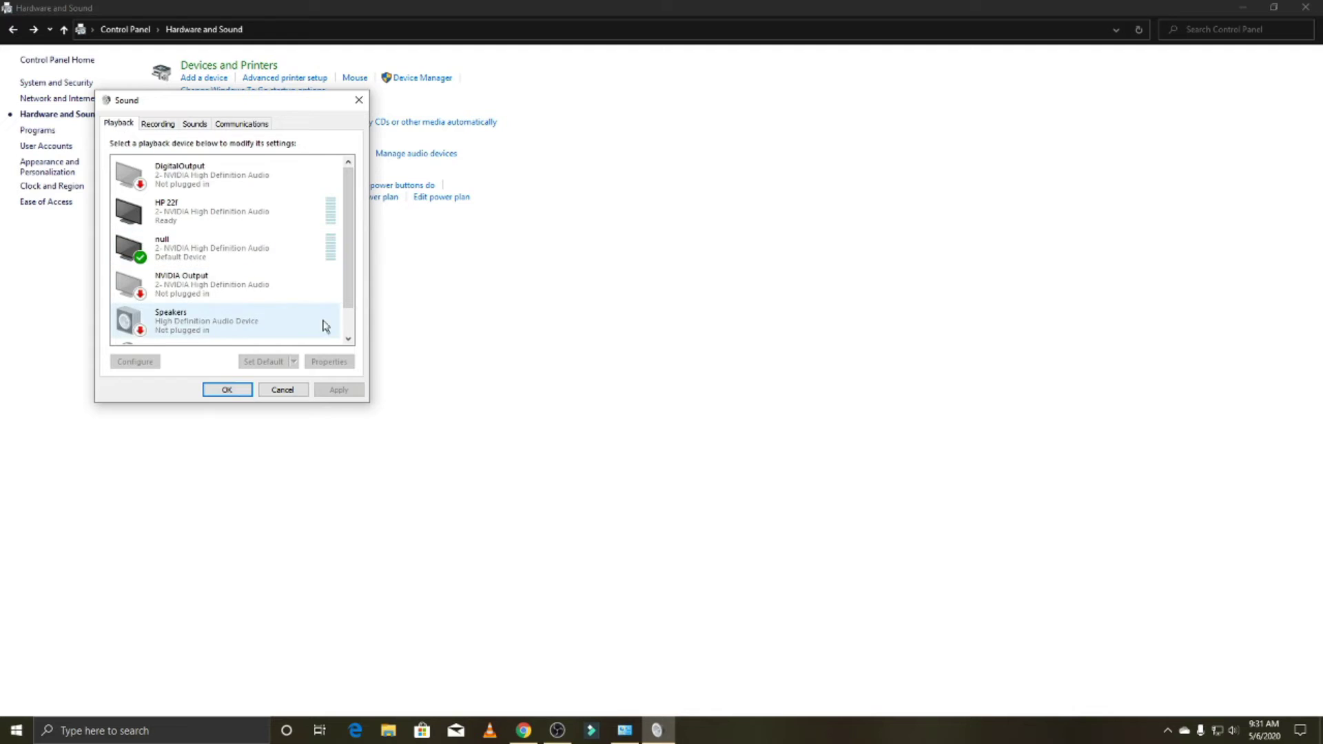
mouse_move(345, 238)
left_mouse_down()
mouse_move(346, 276)
mouse_move(341, 231)
left_mouse_up()
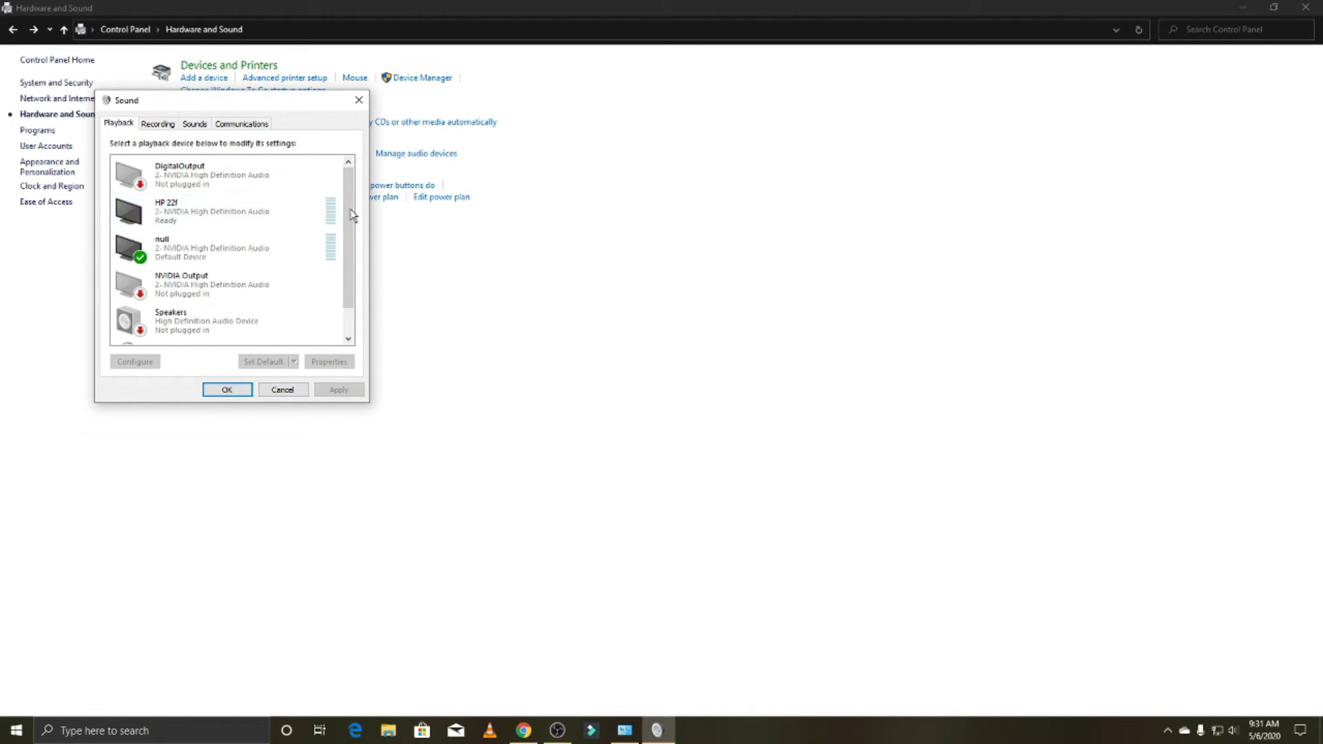
left_click_drag(348, 216, 349, 258)
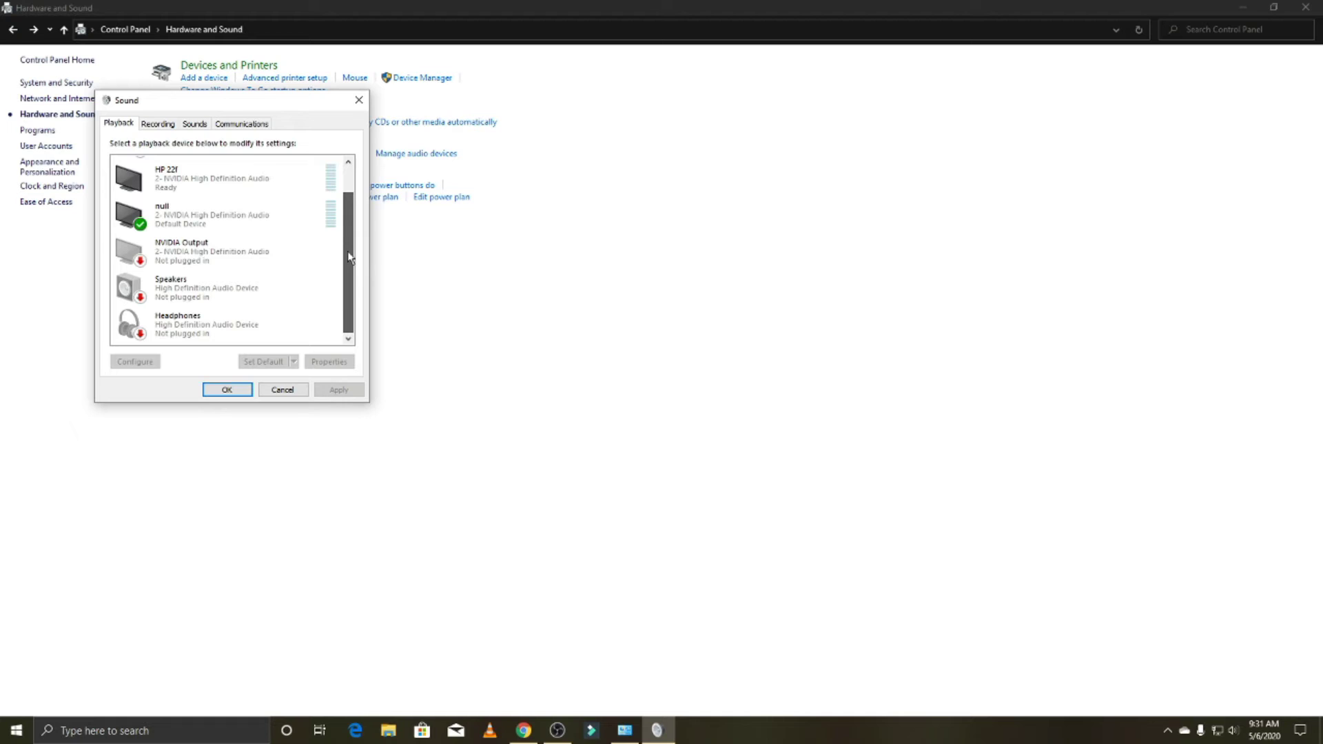
right_click(211, 186)
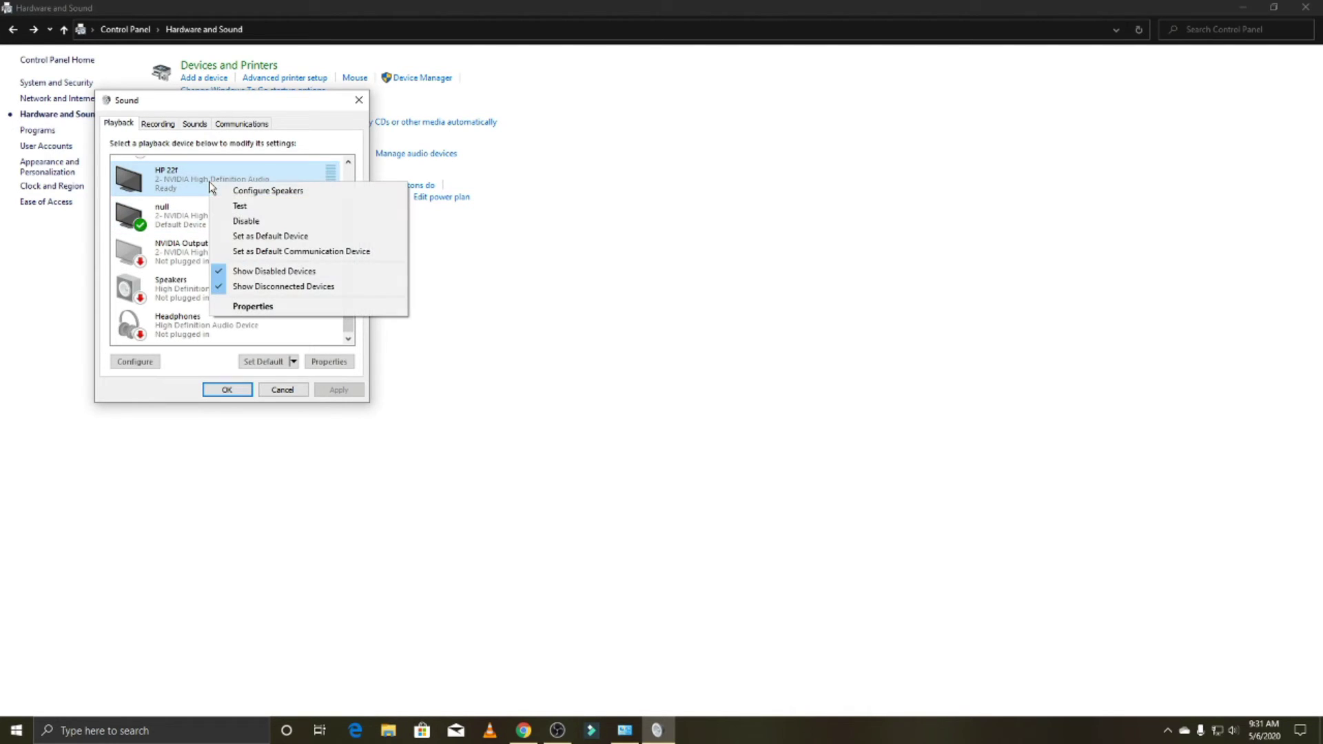
left_click(248, 306)
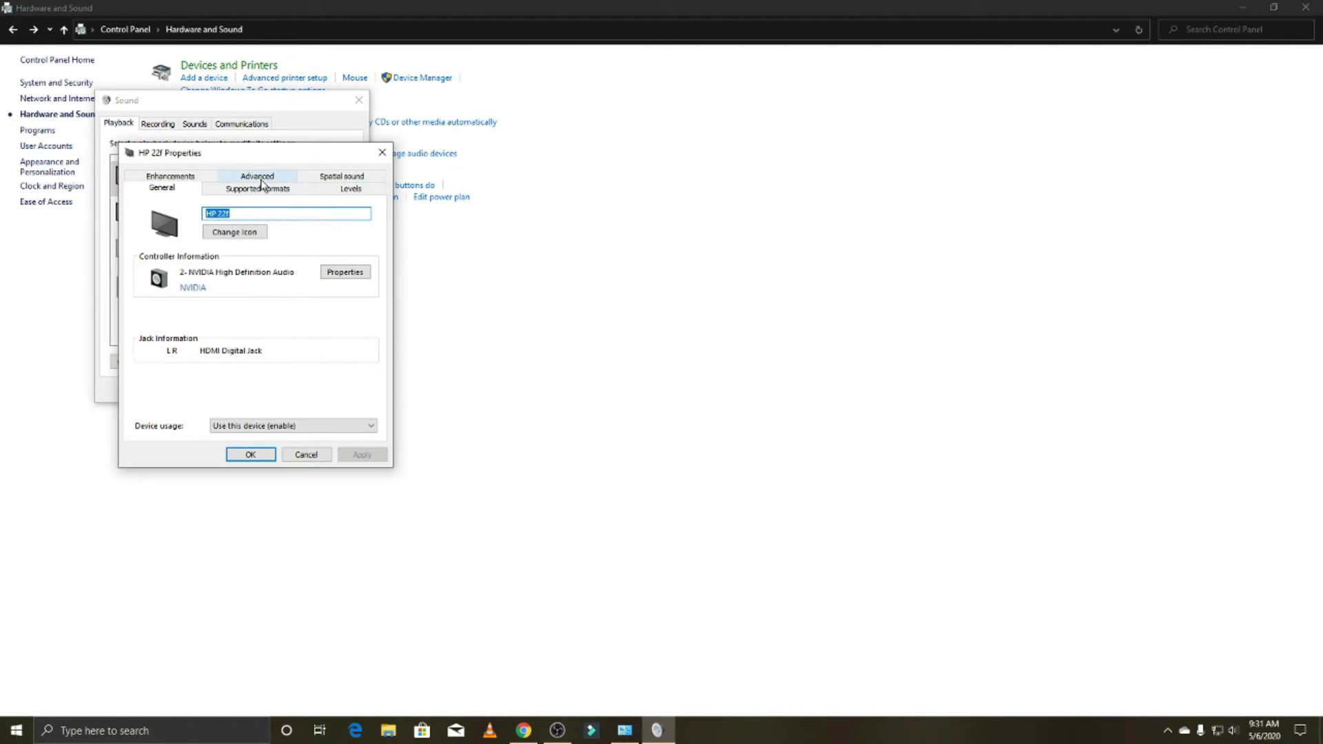
Review HP 22f's default formats, levels, supported formats and enhancements, and close its properties and the Sound settings
left_click(258, 178)
left_click(268, 254)
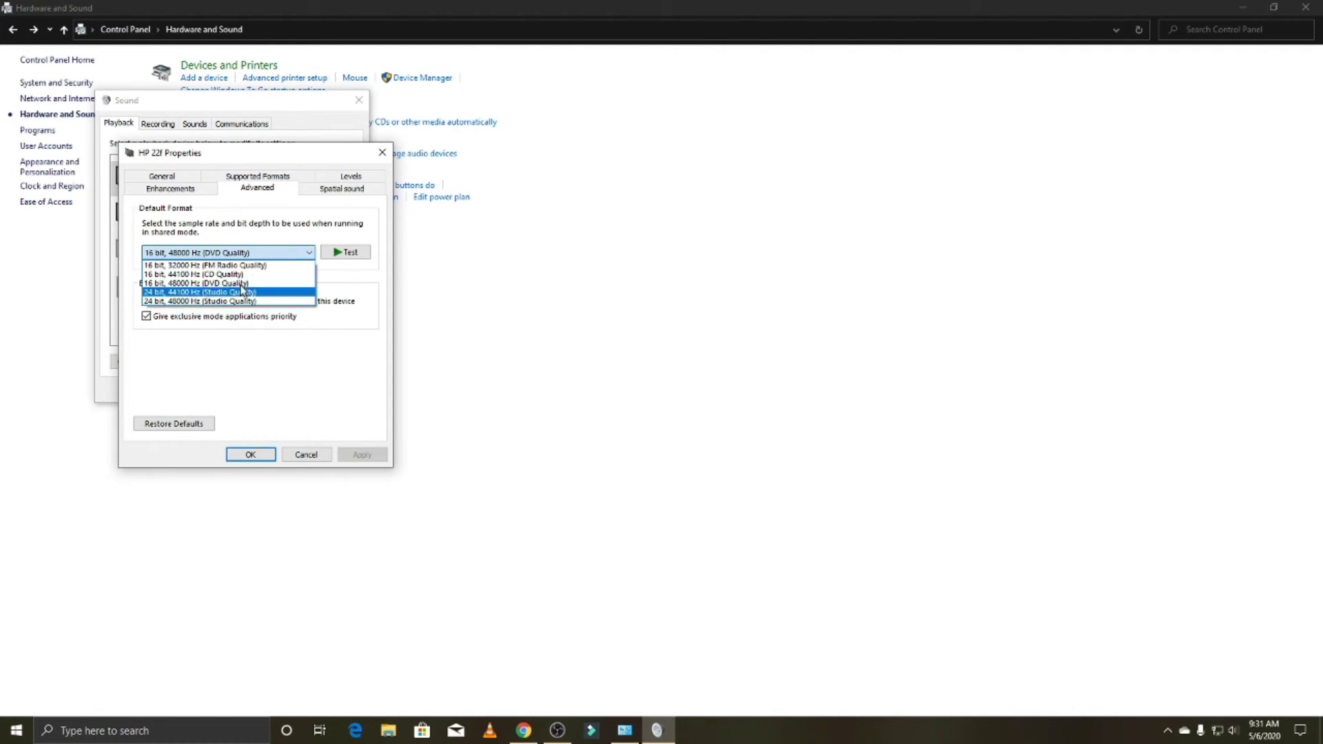
left_click(350, 180)
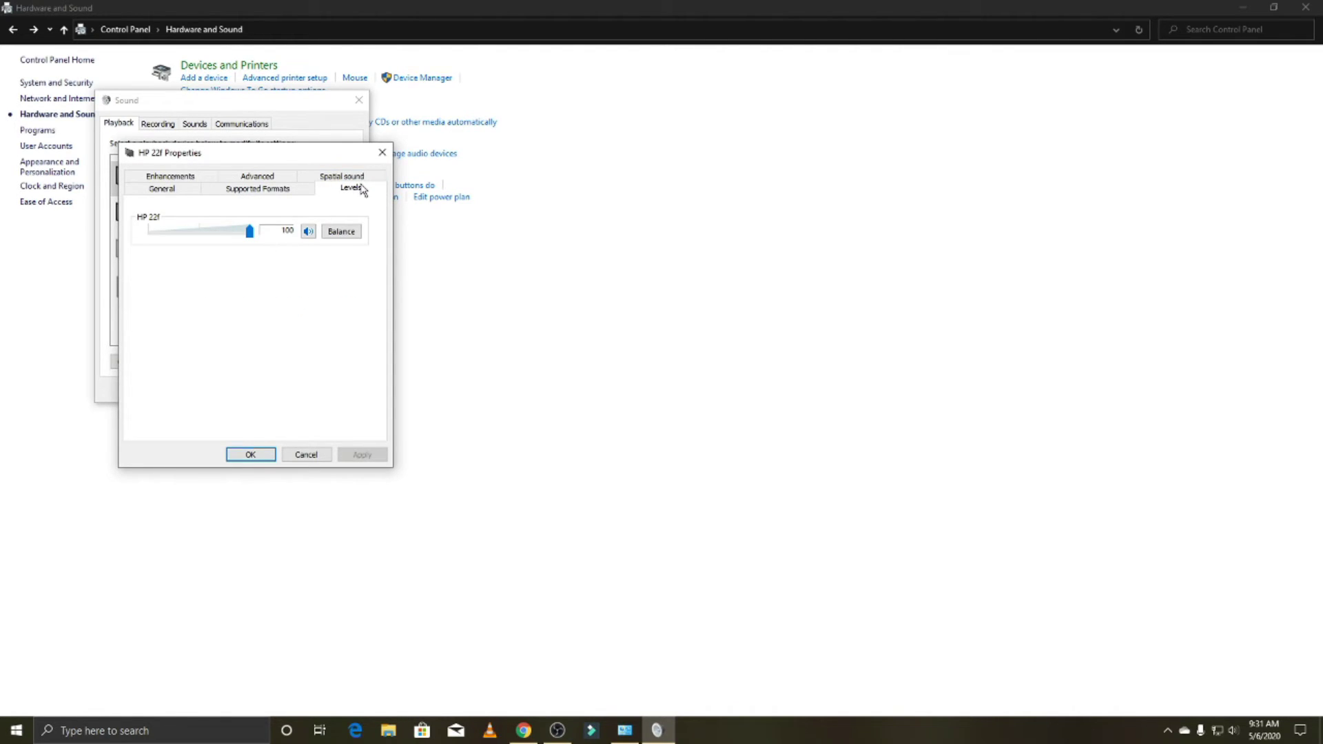
left_click(268, 177)
left_click(195, 178)
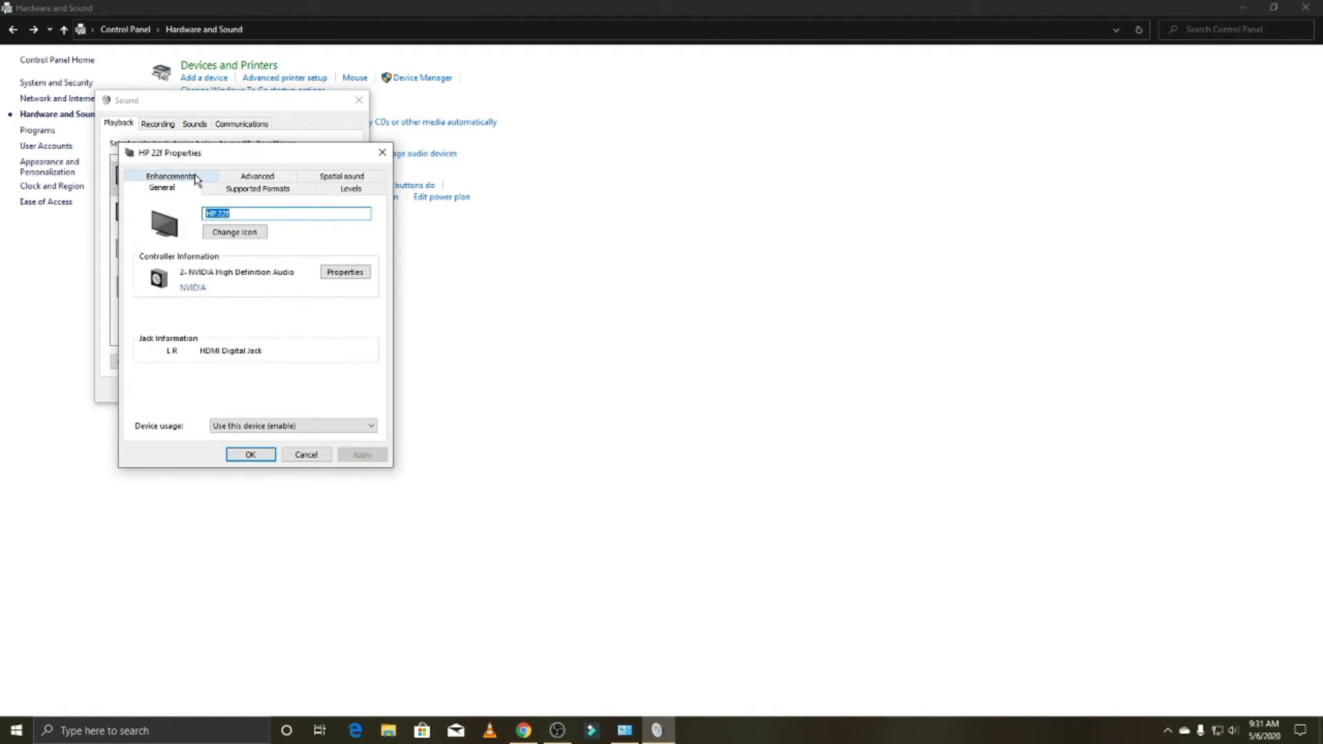
left_click(234, 190)
left_click(350, 189)
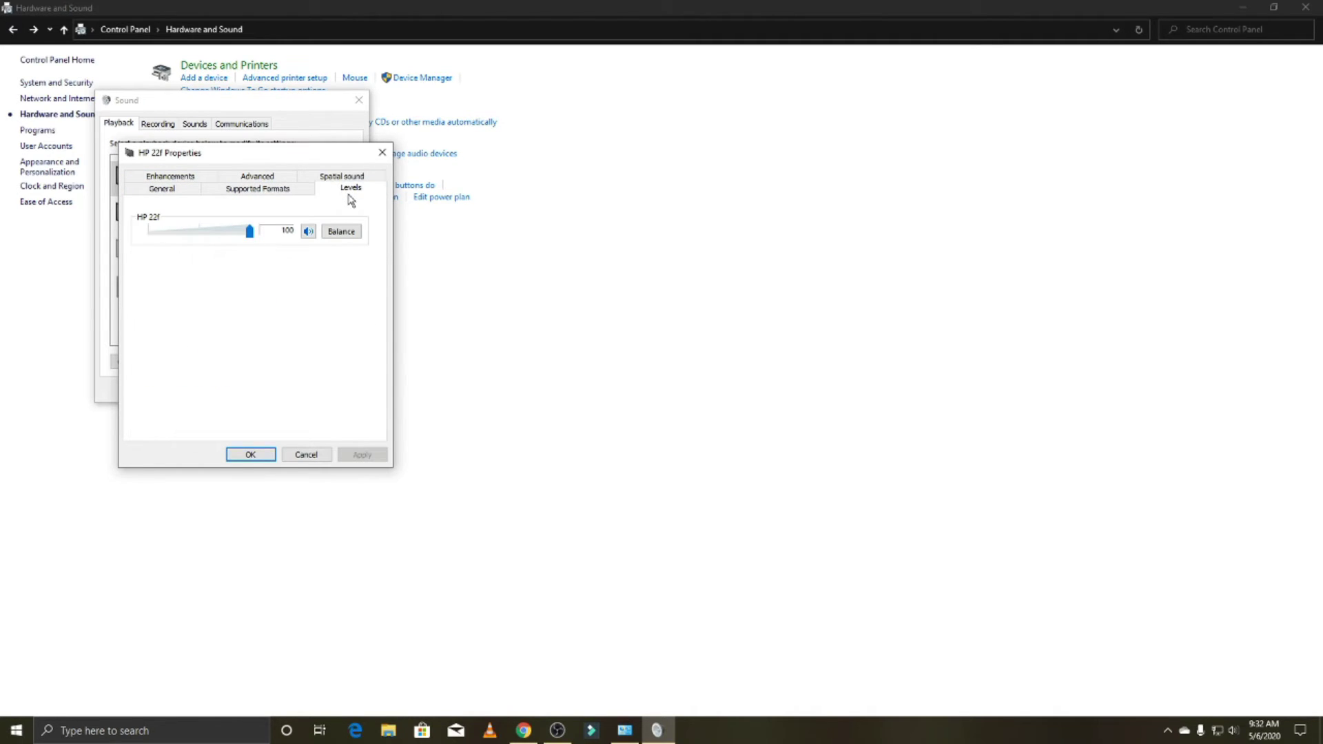
left_click(351, 177)
left_click(279, 177)
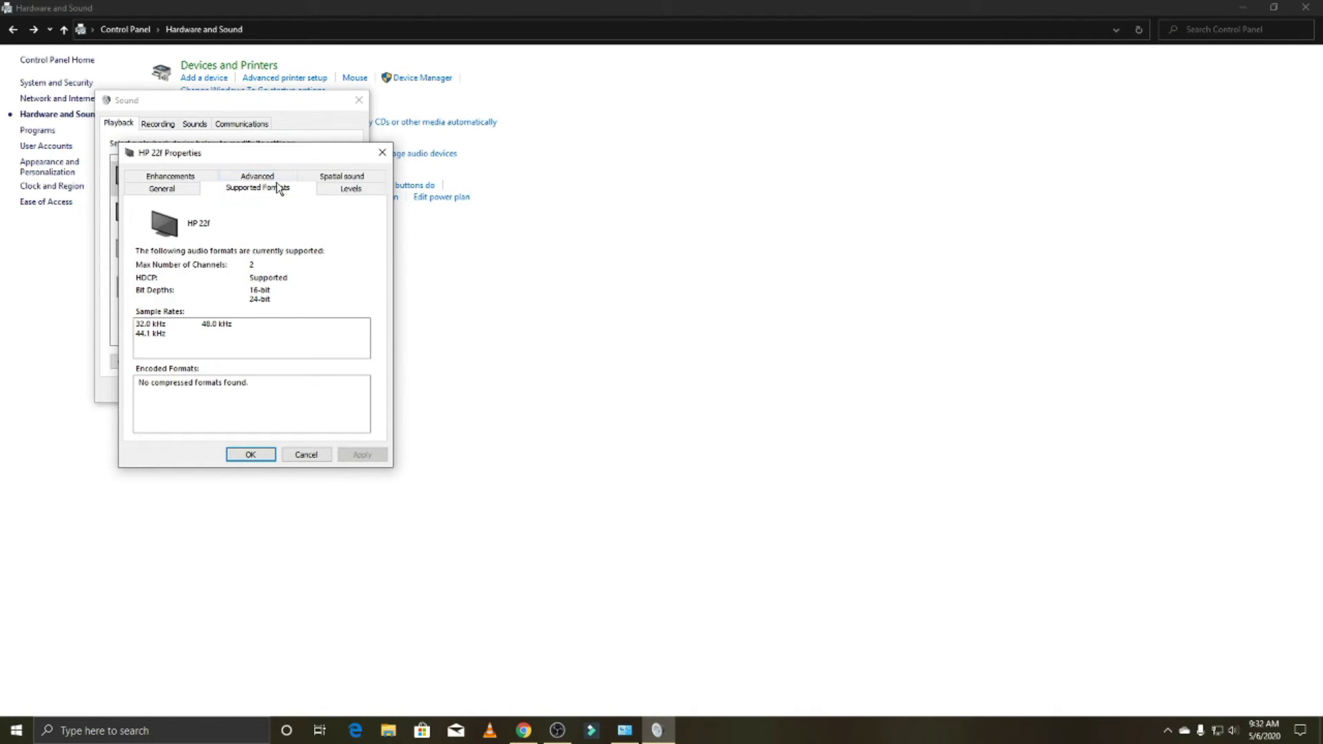
left_click(179, 179)
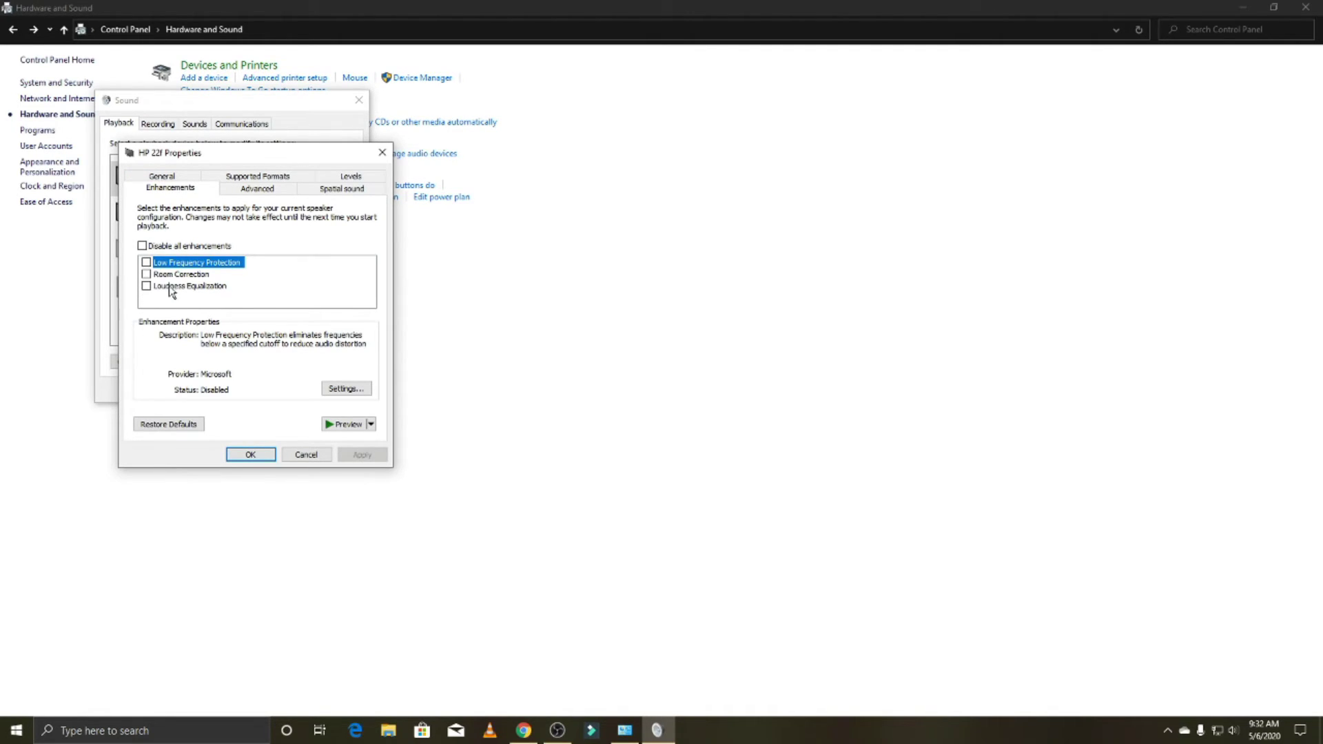
left_click(379, 153)
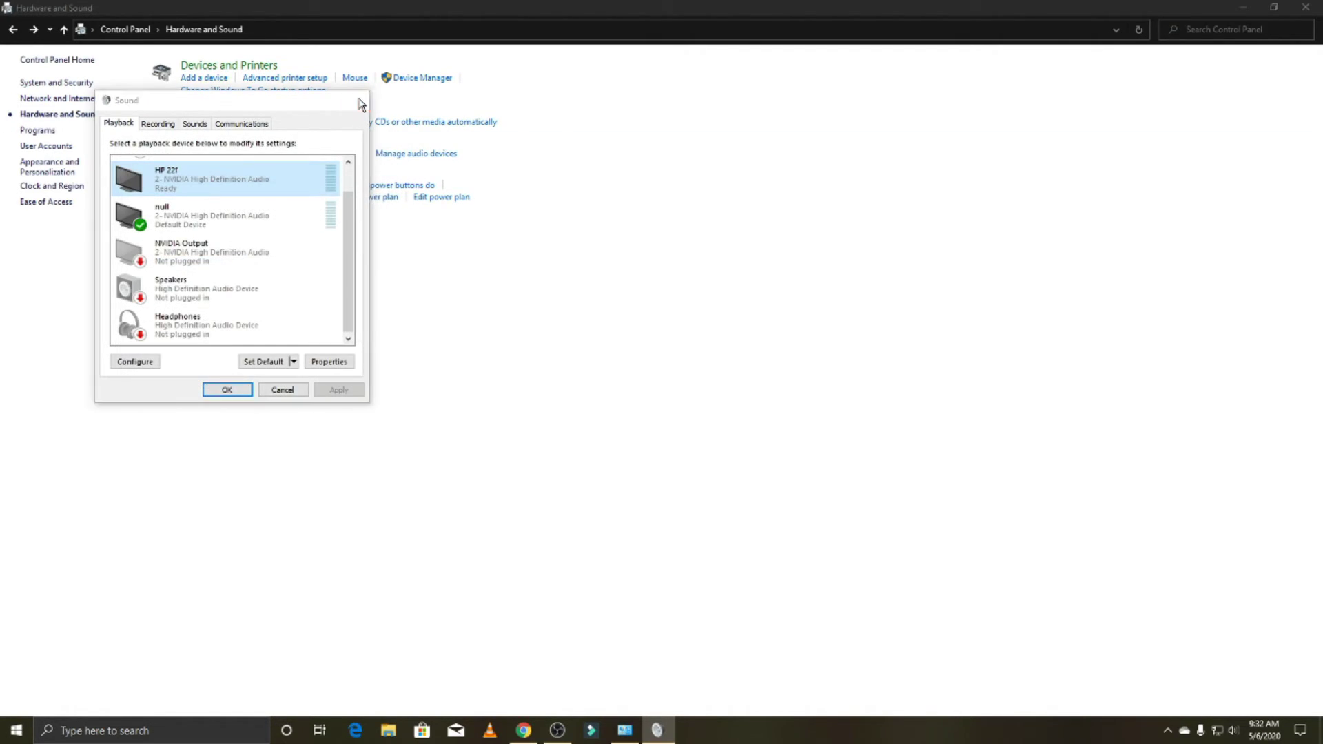
left_click(358, 102)
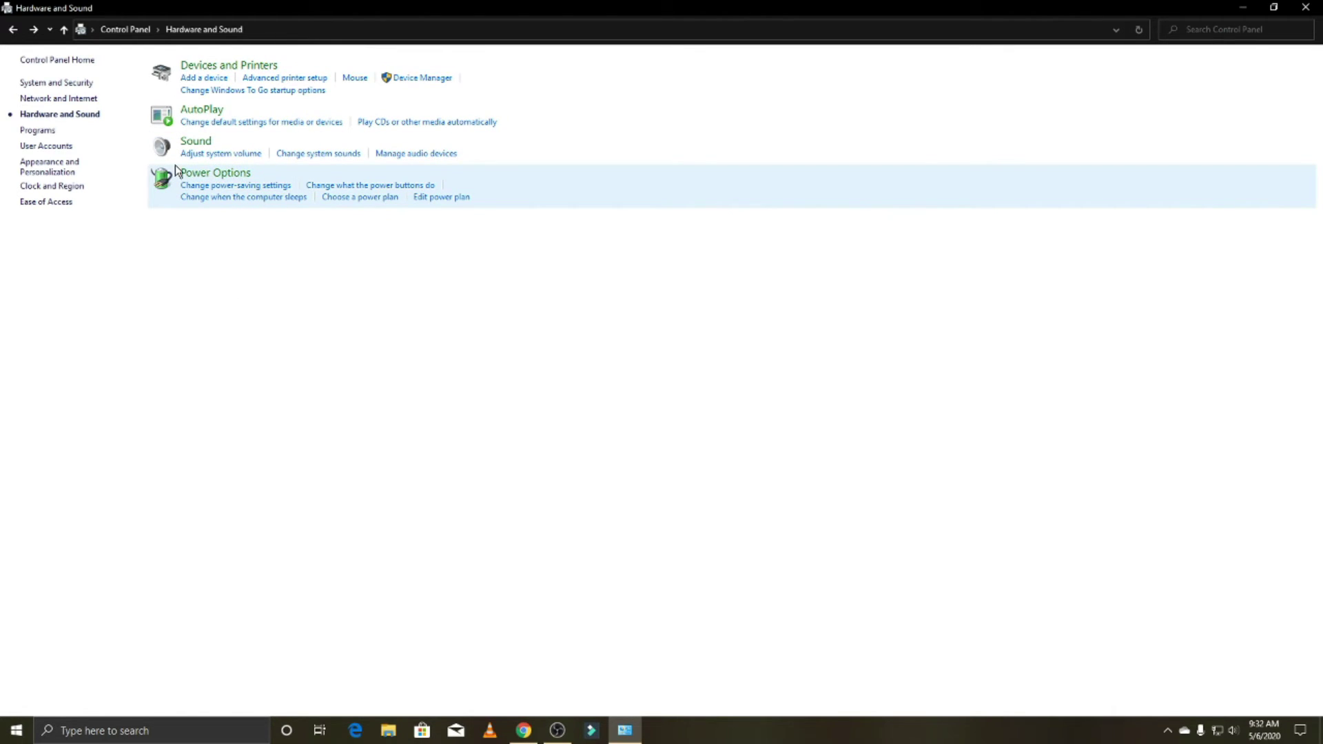
Open Date and Time from the Clock and Region category, view the additional clocks options, and close it
left_click(64, 30)
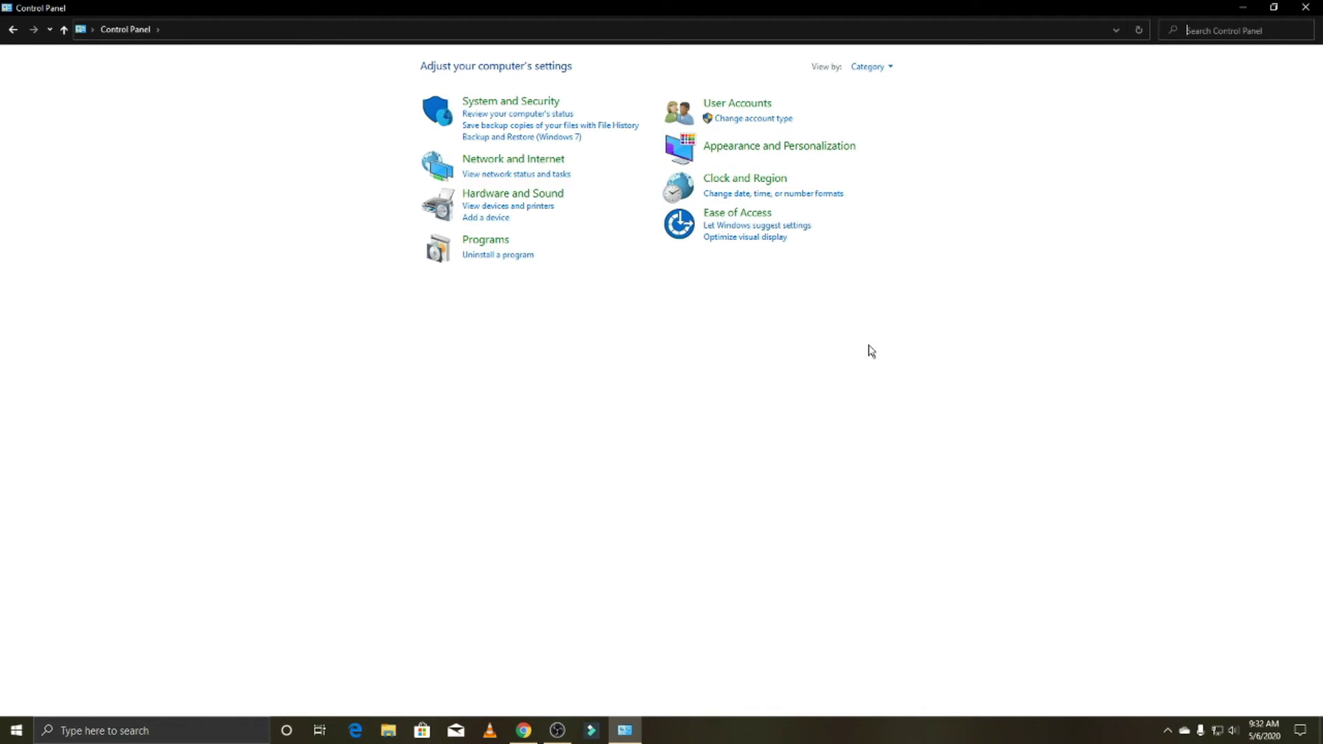
left_click(772, 183)
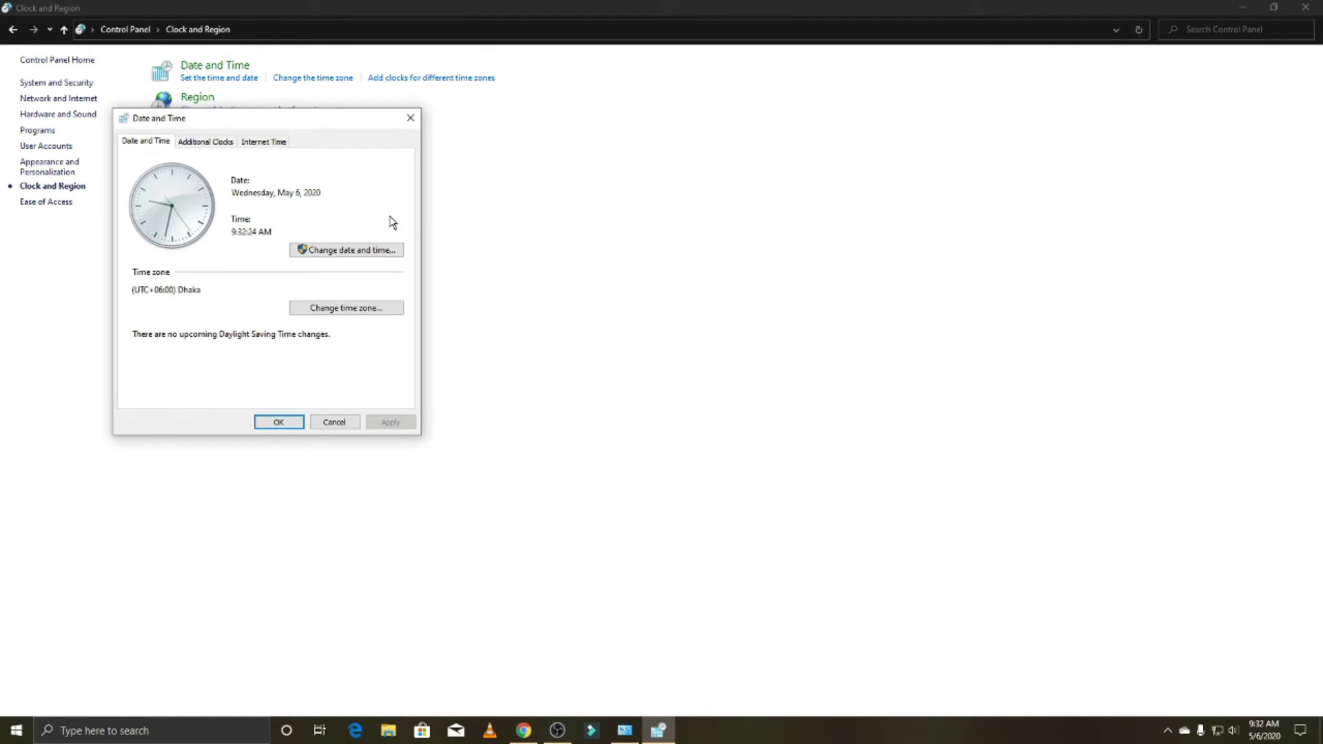
left_click(207, 143)
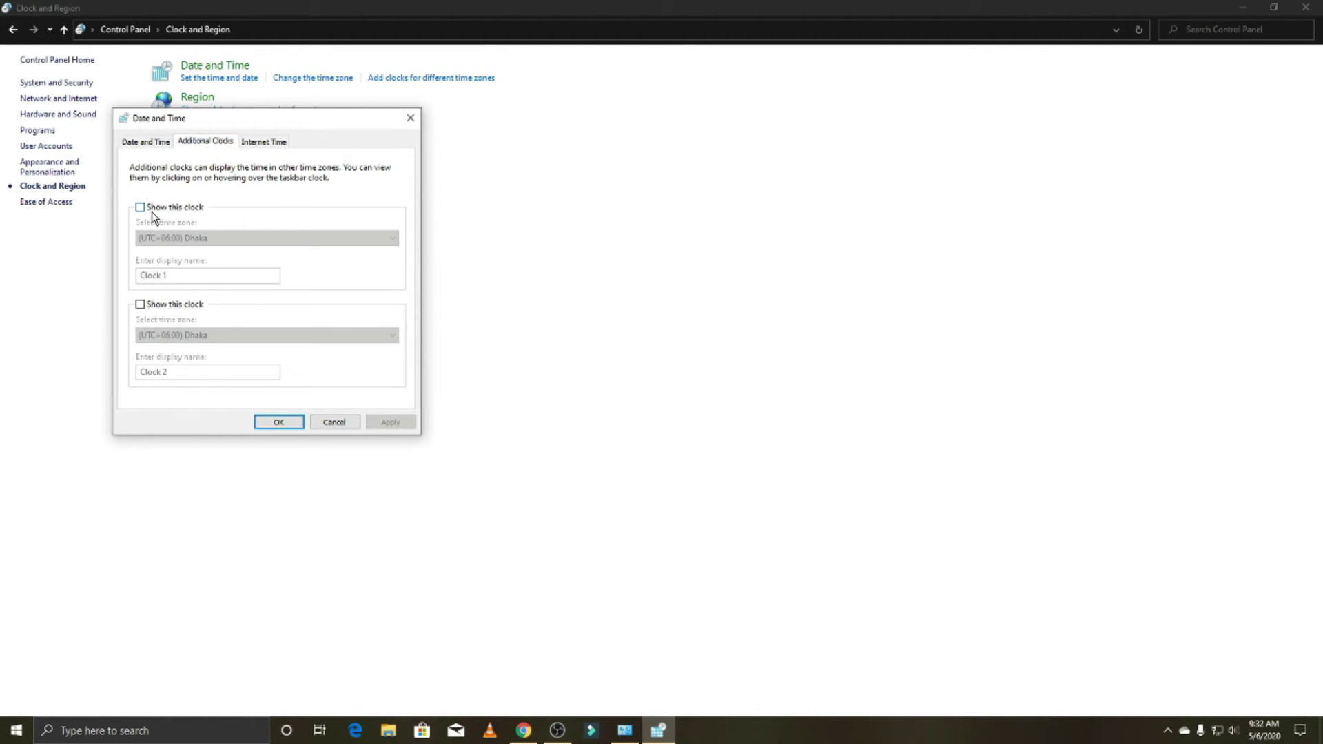
left_click(418, 120)
View the Region date and time formats, close them, and return to the Control Panel home
left_click(196, 106)
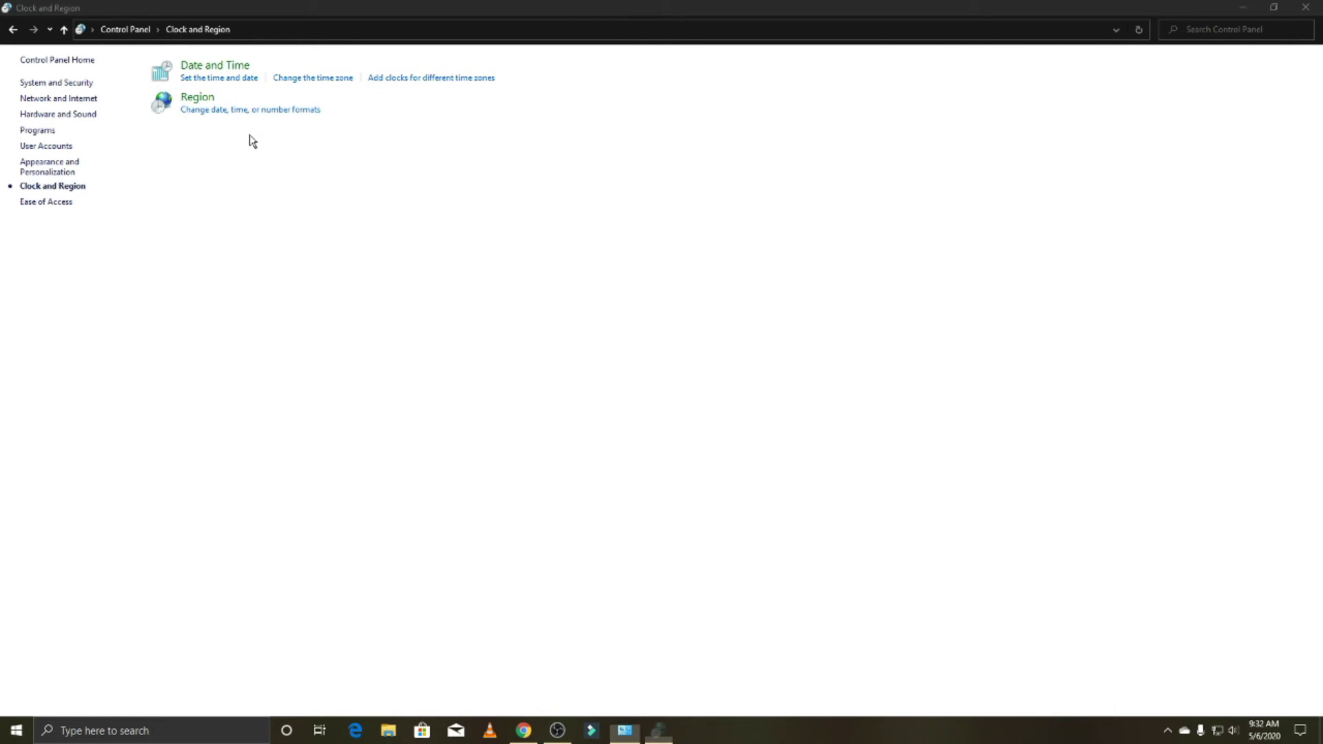
left_click(311, 200)
left_click(310, 201)
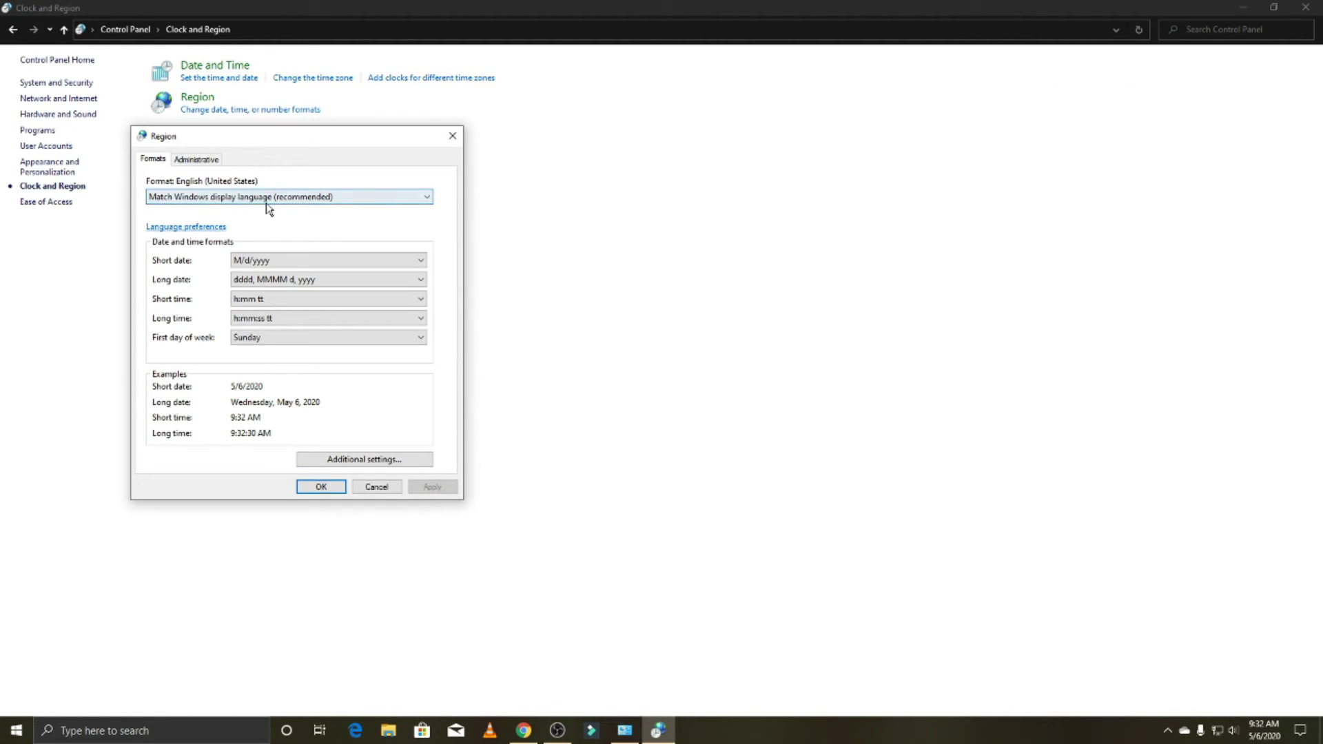
left_click(452, 136)
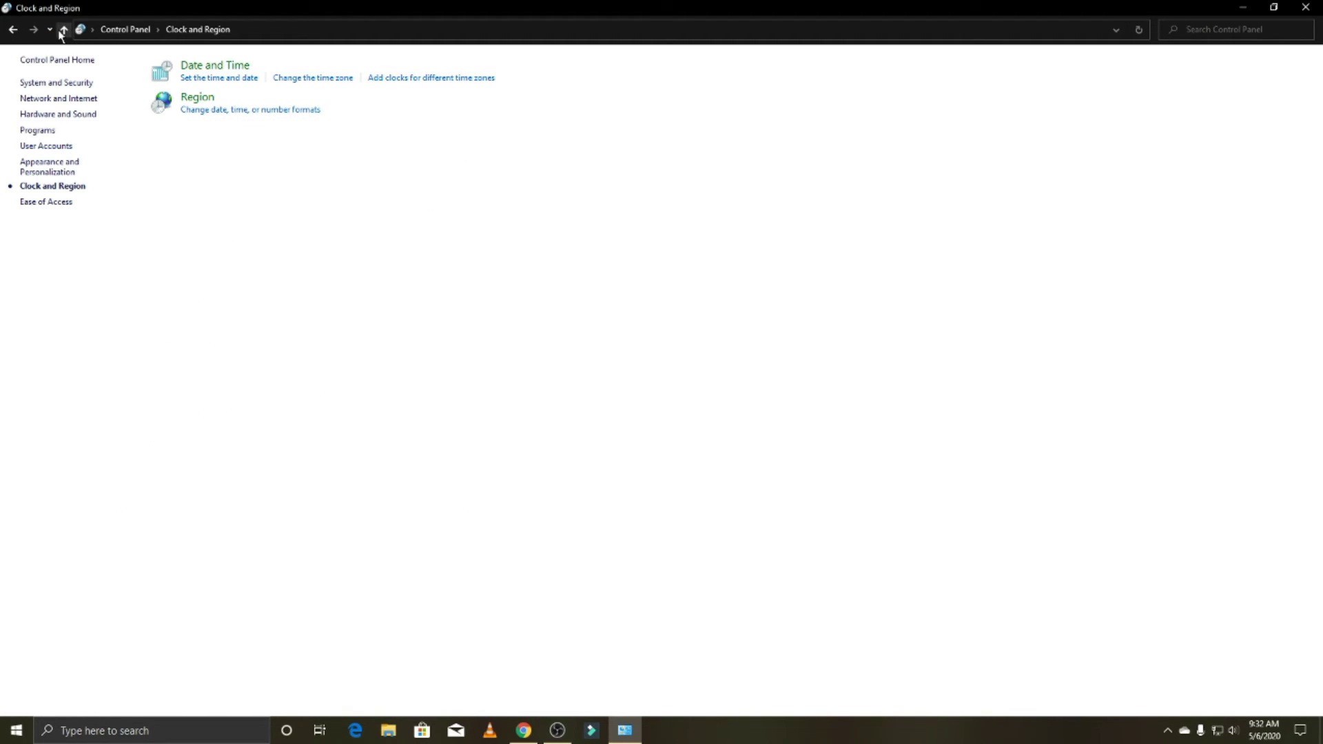
left_click(62, 31)
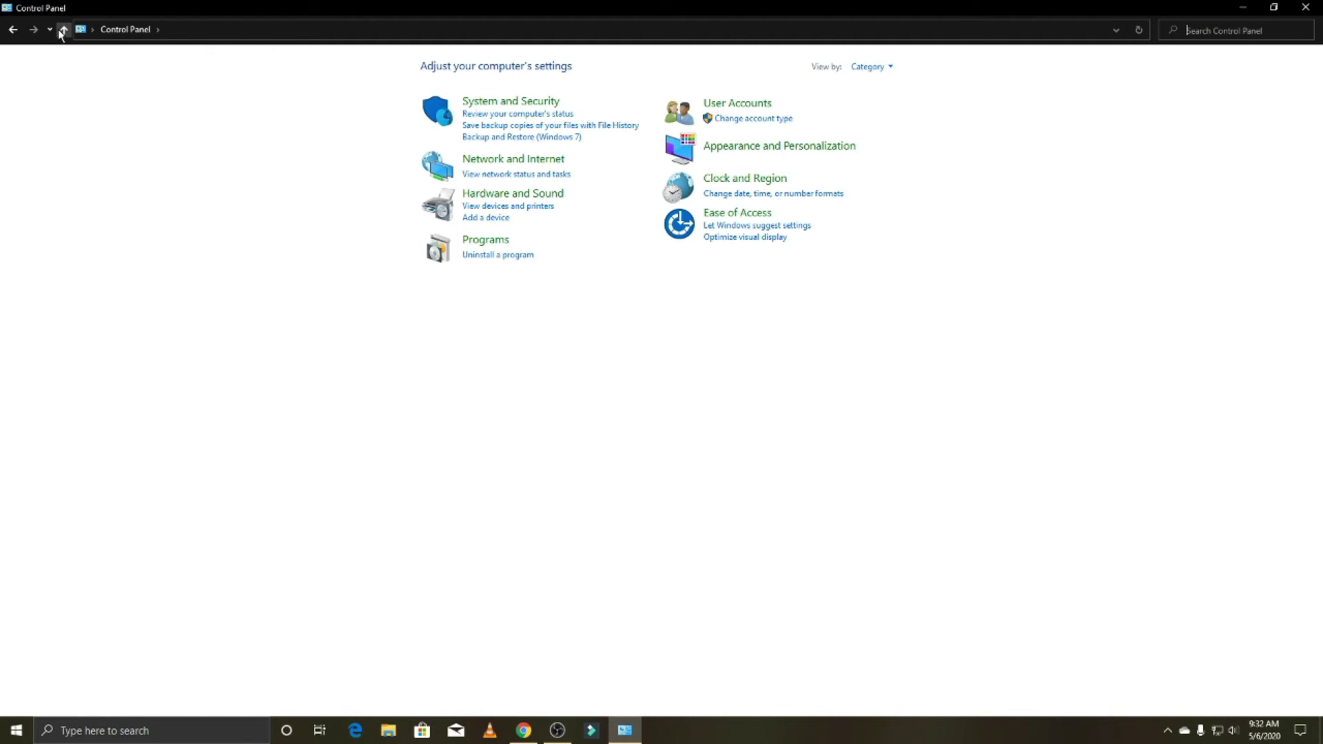
Turn on the .NET Framework 3.5 Windows feature from Programs and Features, letting Windows Update download the required files
left_click(494, 241)
left_click(217, 69)
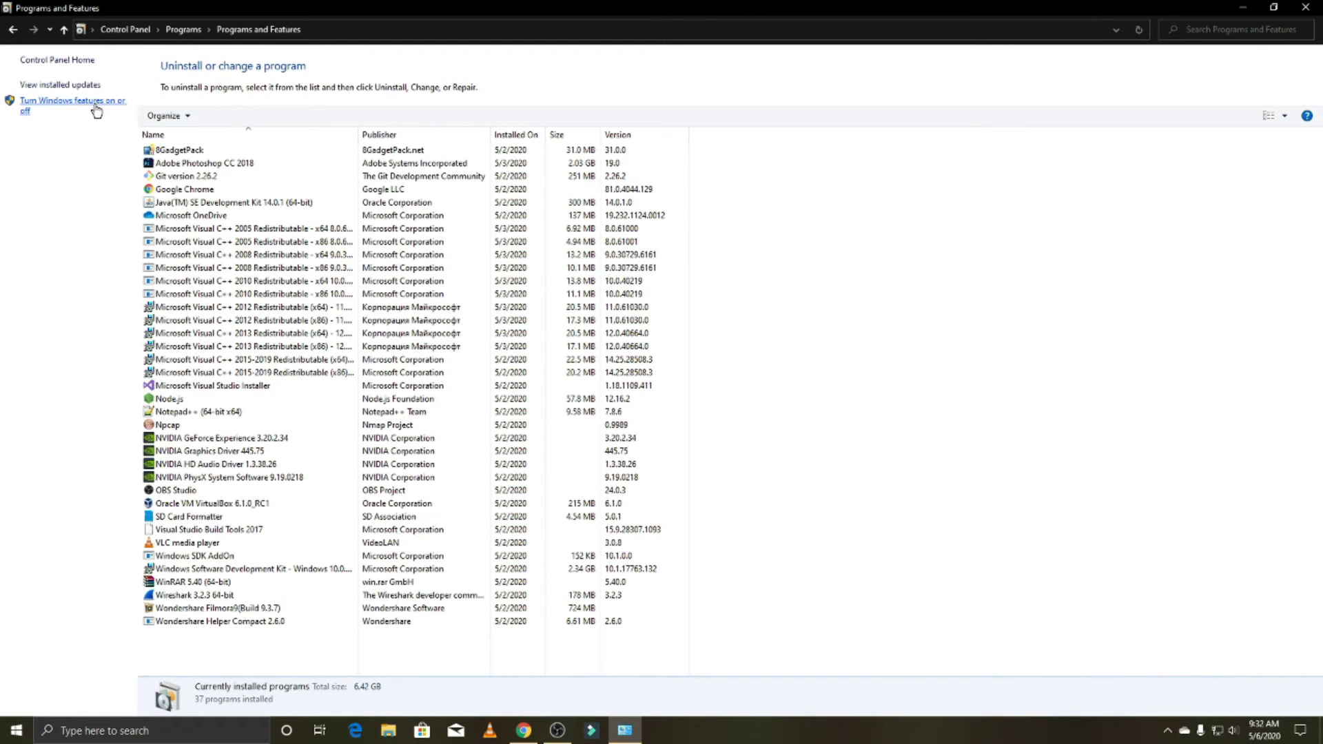
left_click(96, 103)
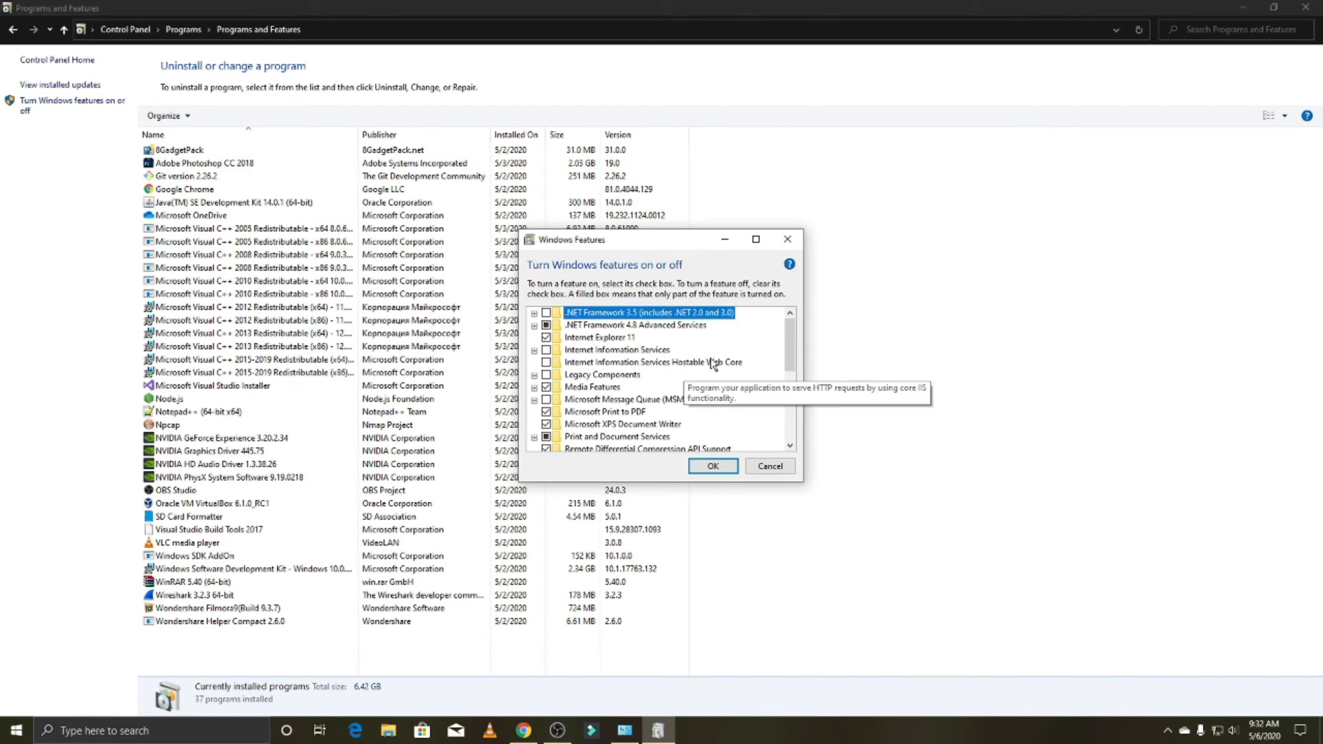
left_click(546, 313)
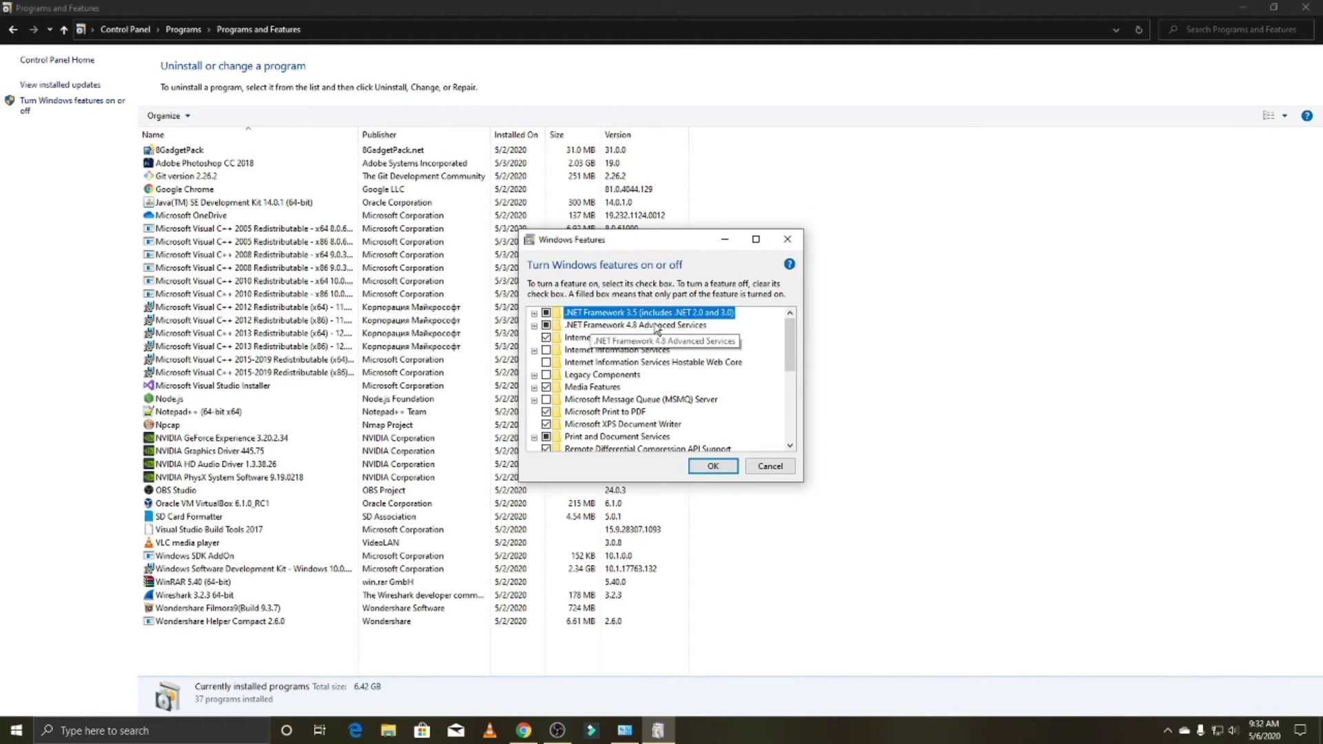
left_click(717, 465)
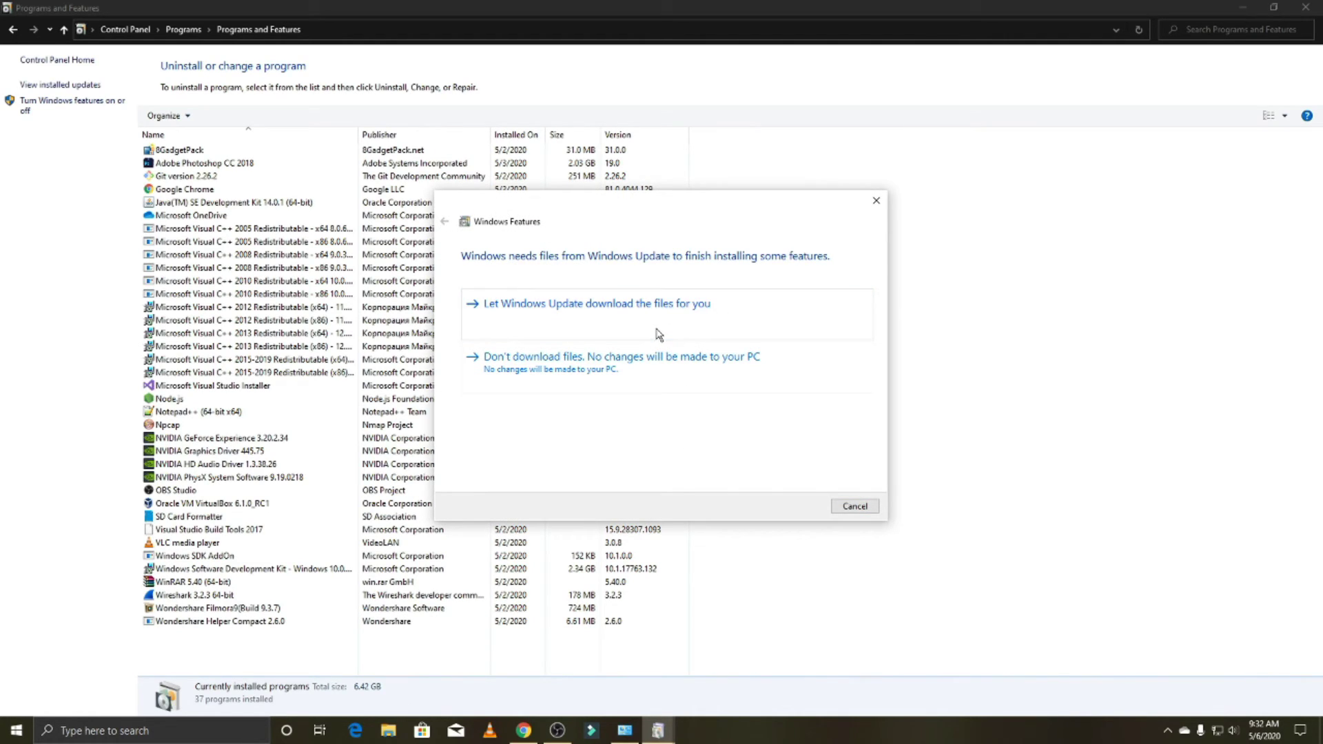
left_click(721, 328)
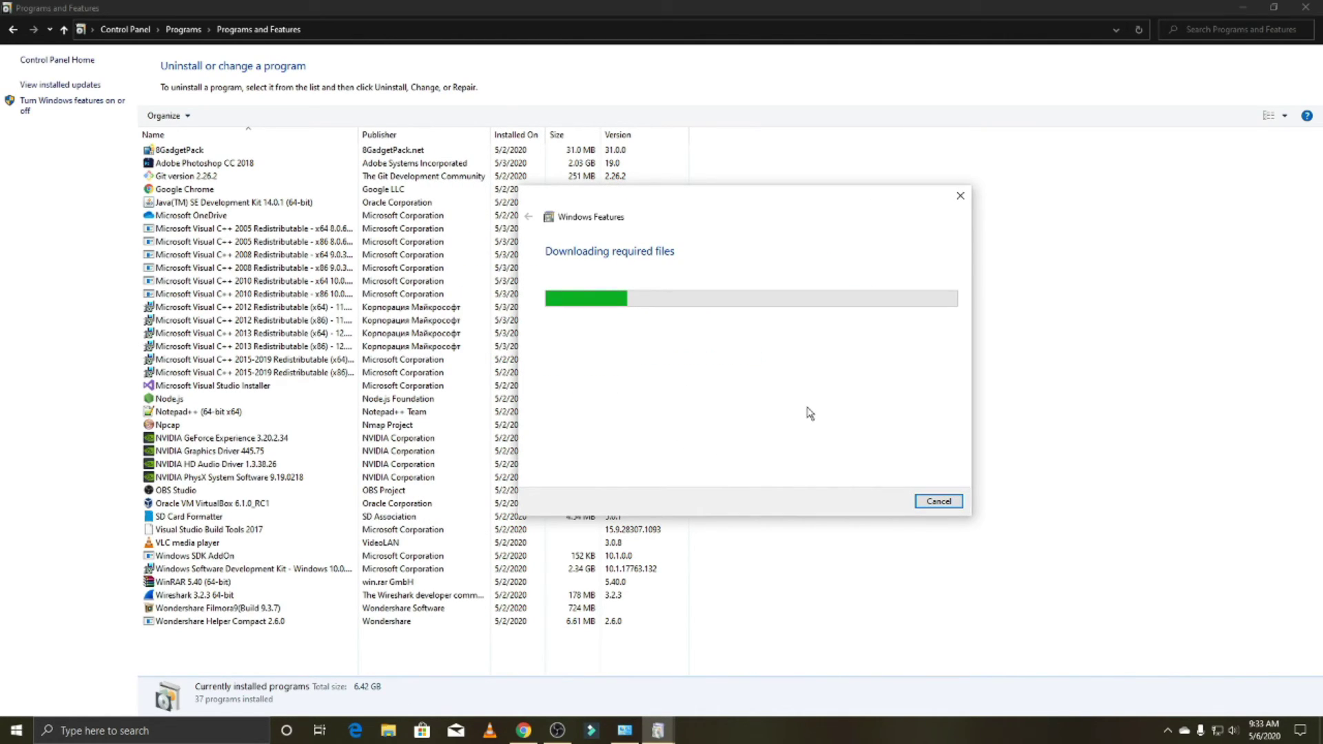
Return to the list of installed programs and sort it by name
left_click(5, 386)
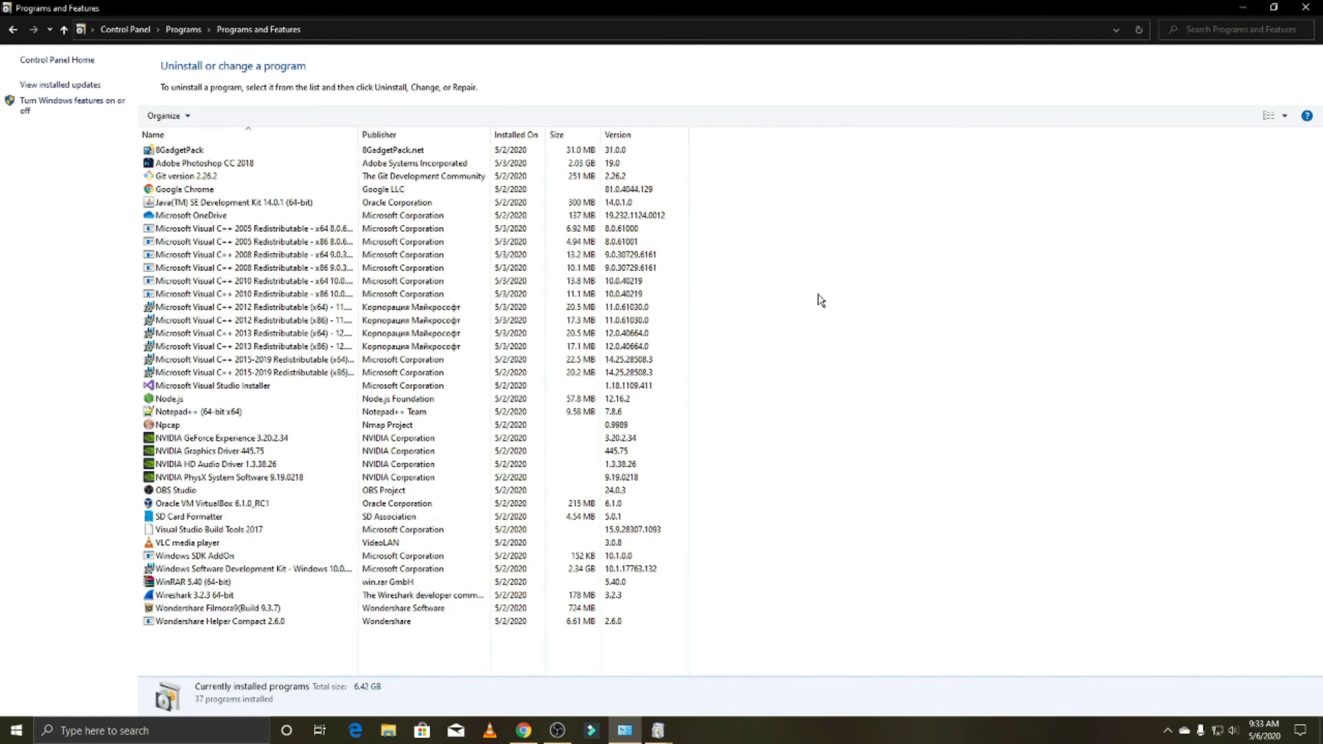
left_click(192, 136)
left_click(192, 137)
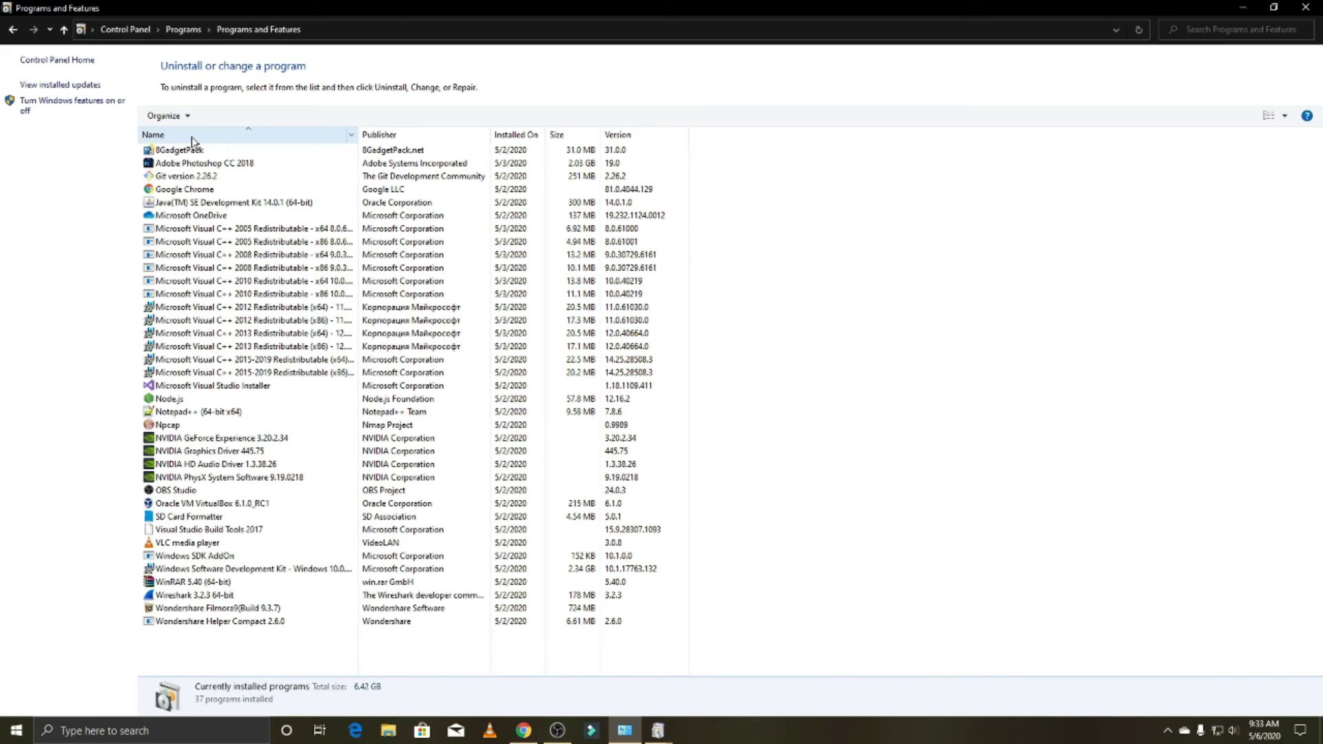
Sort the installed programs by publisher, installation date and version, and return to the Control Panel home
left_click(390, 137)
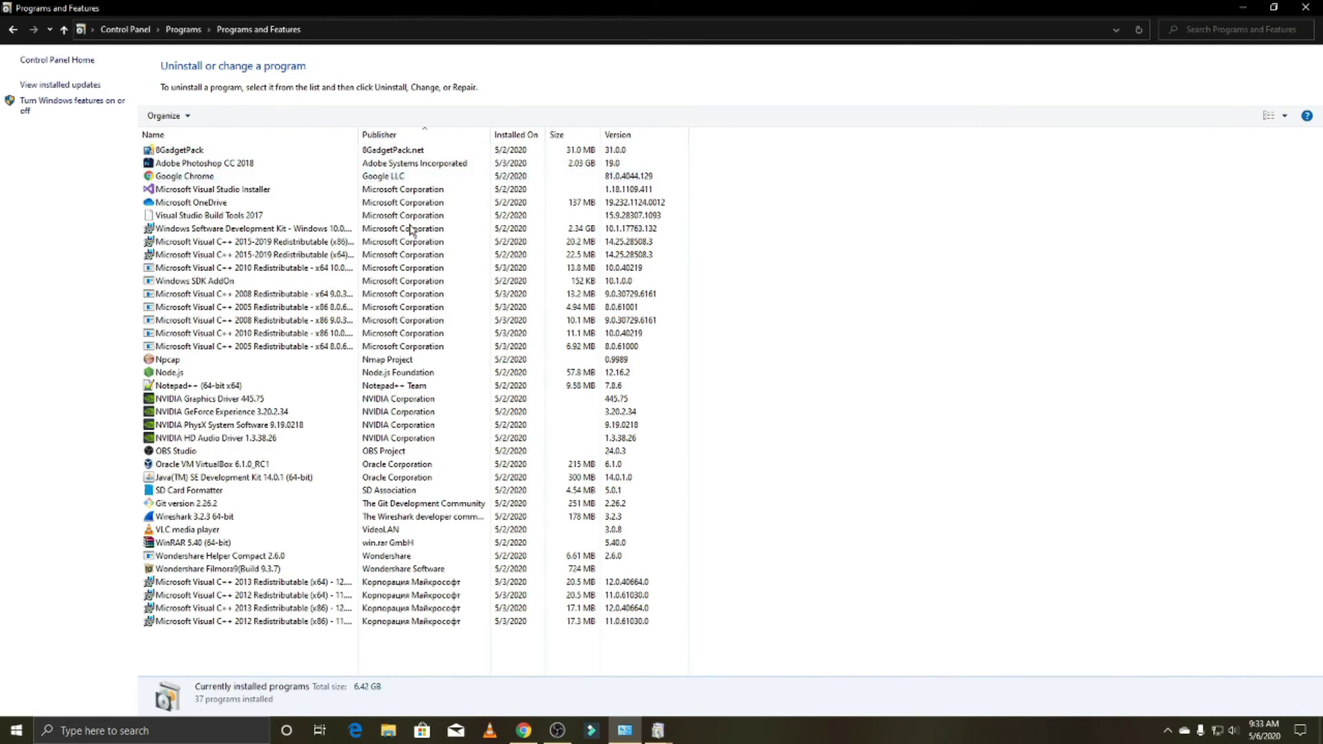
left_click(518, 135)
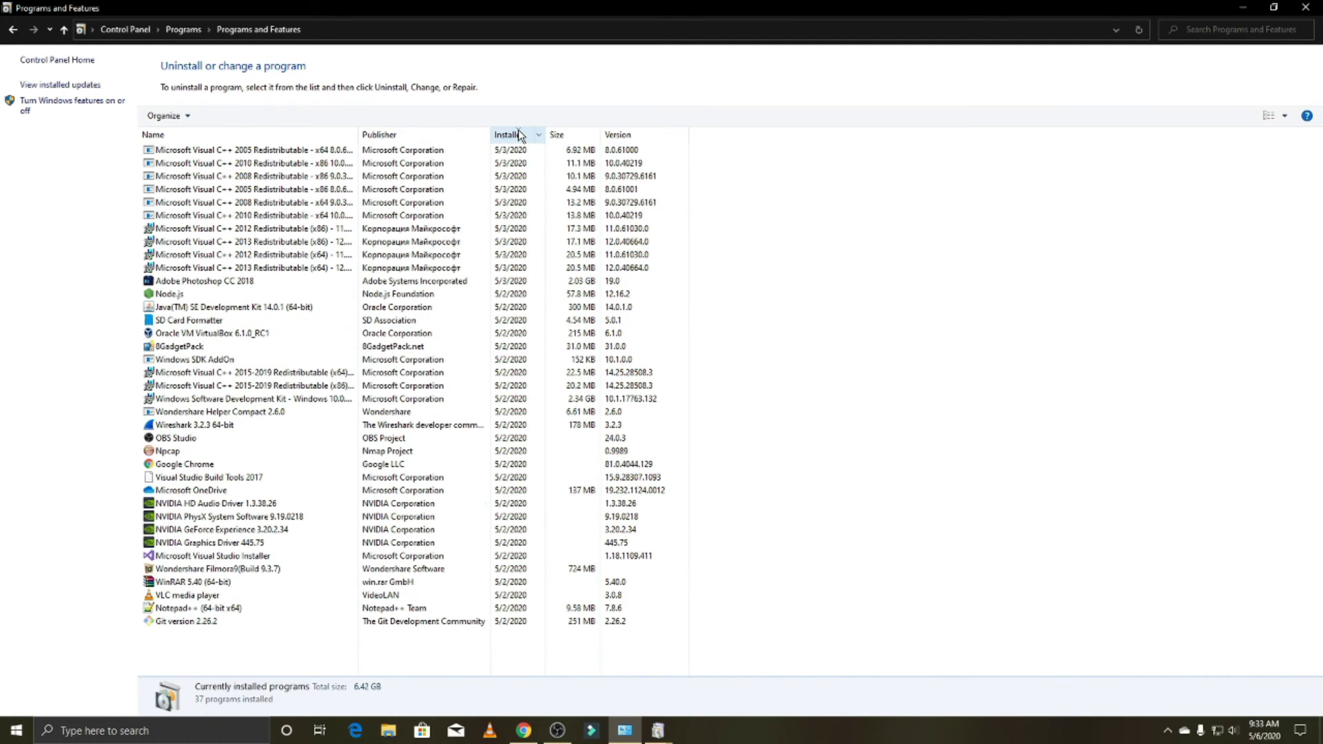
left_click(518, 134)
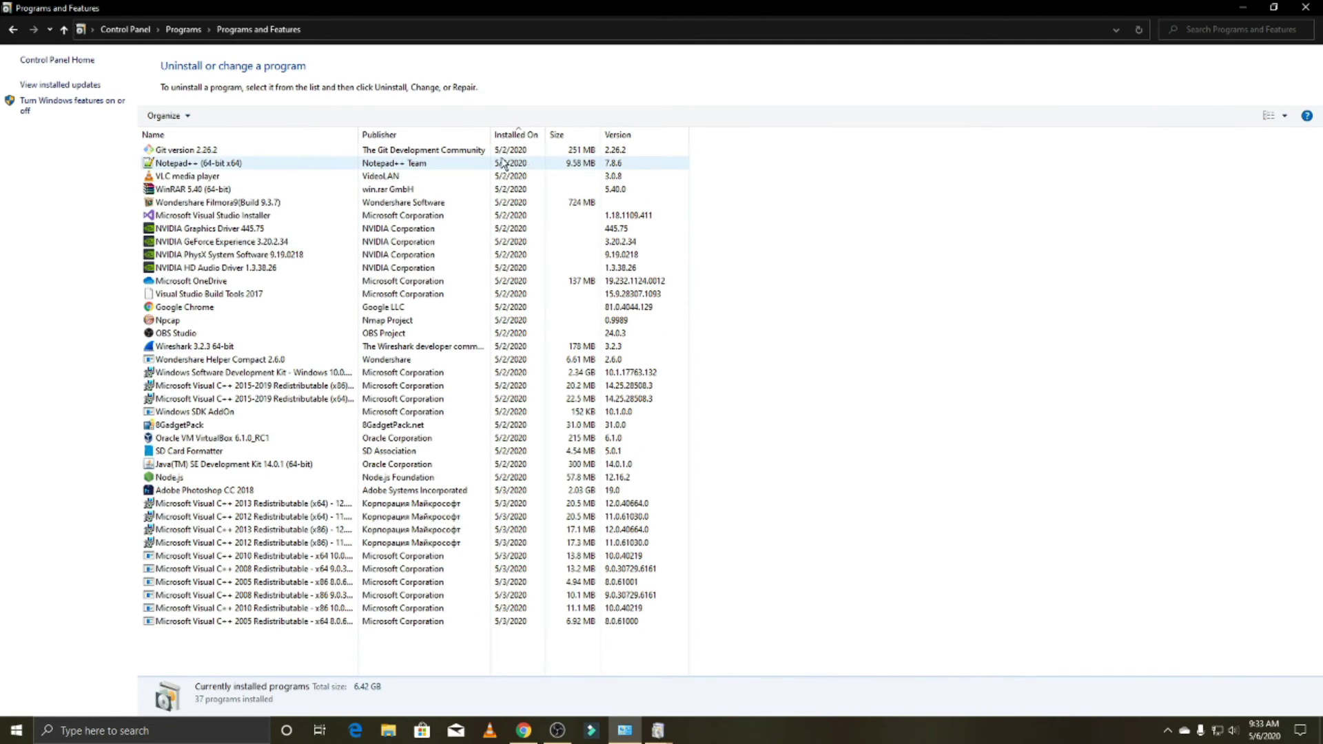
left_click(662, 138)
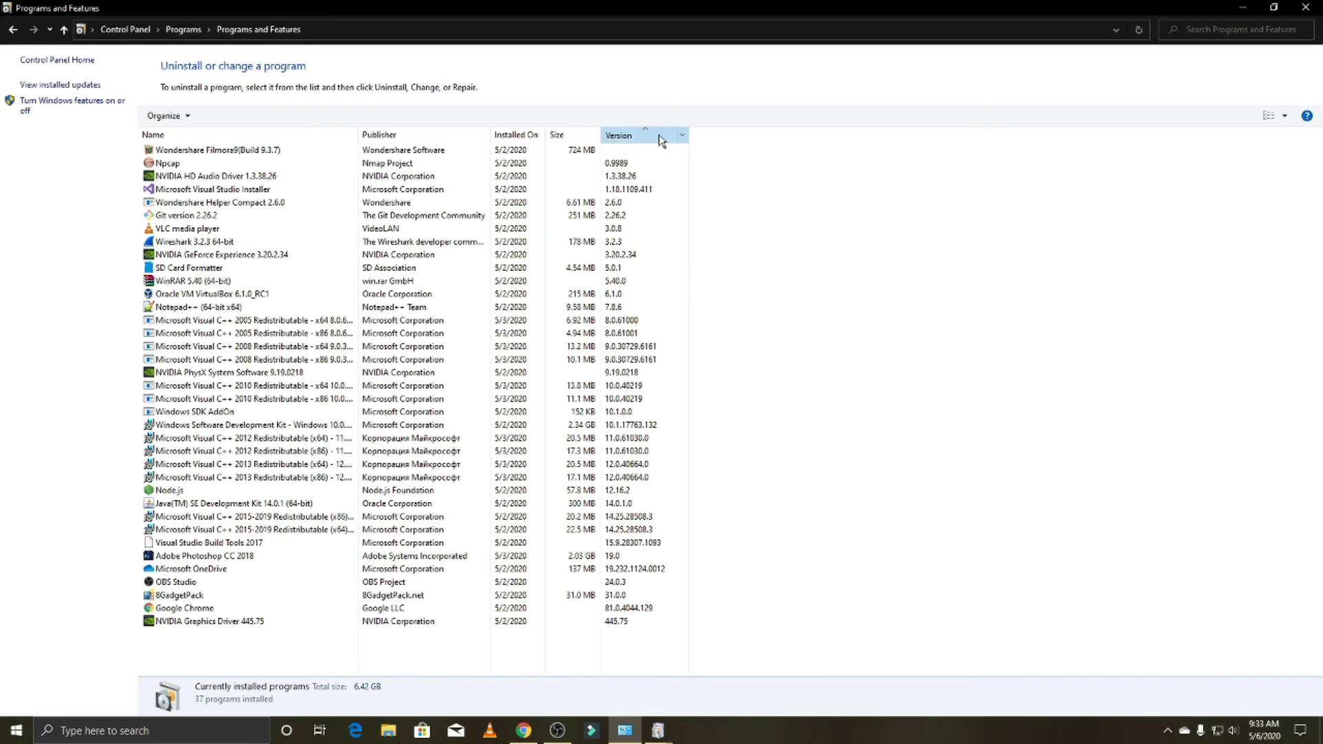
left_click(659, 138)
left_click(125, 29)
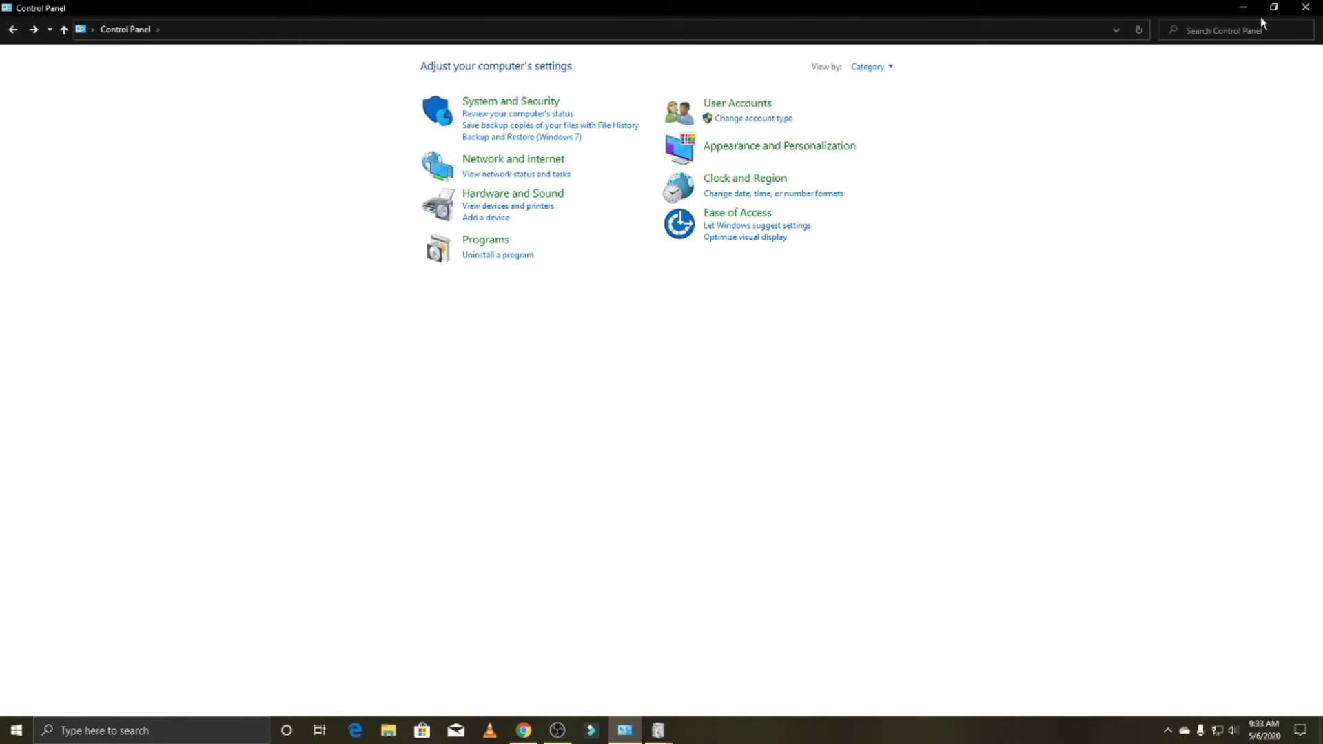
left_click(1255, 21)
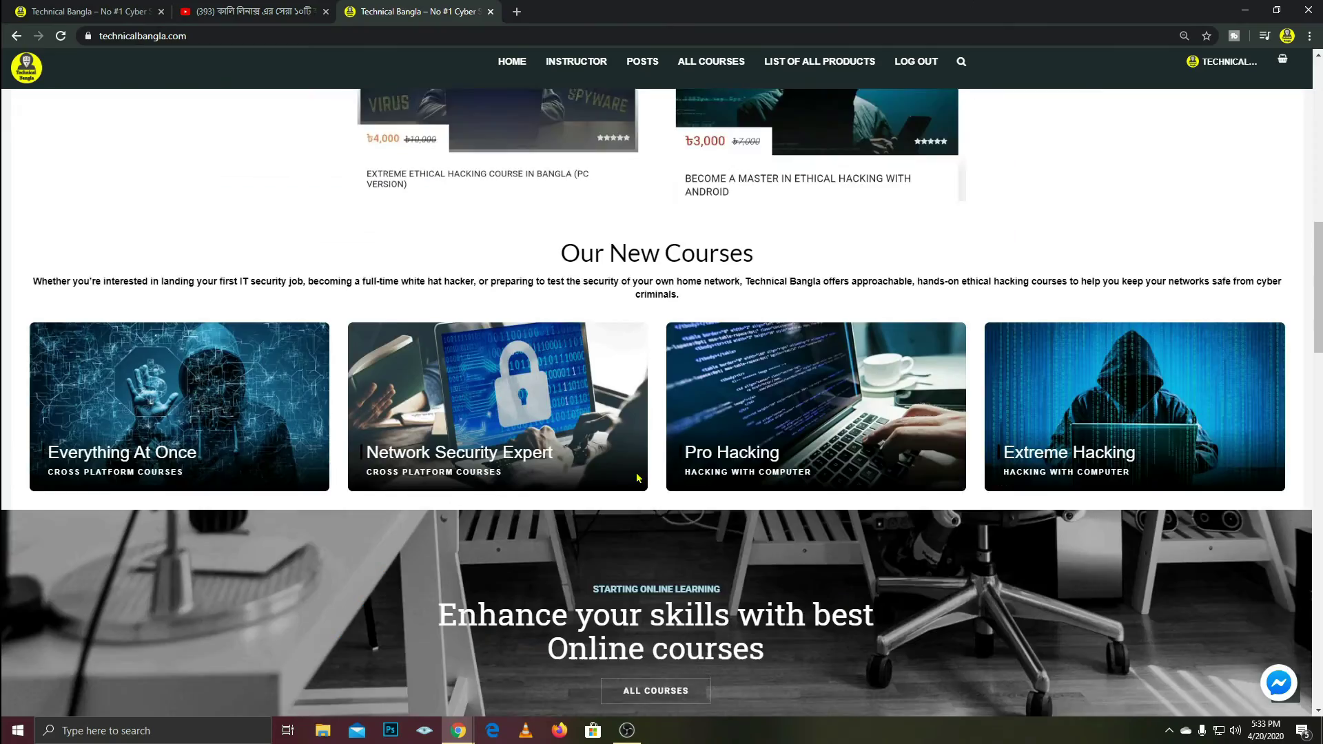
In Chrome, look through the ethical hacking course listings and the website introduction video on the Technical Bangla home page
scroll(637, 478, "down", 9)
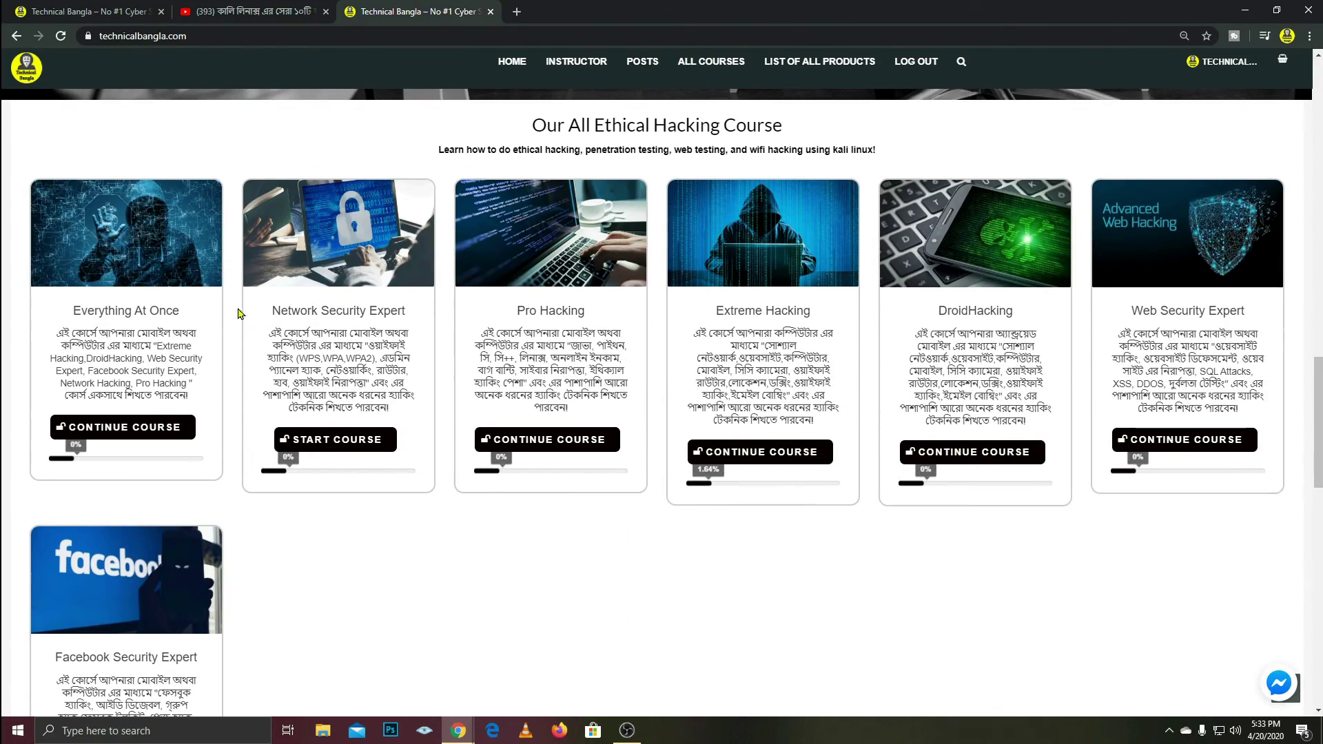
scroll(812, 334, "up", 15)
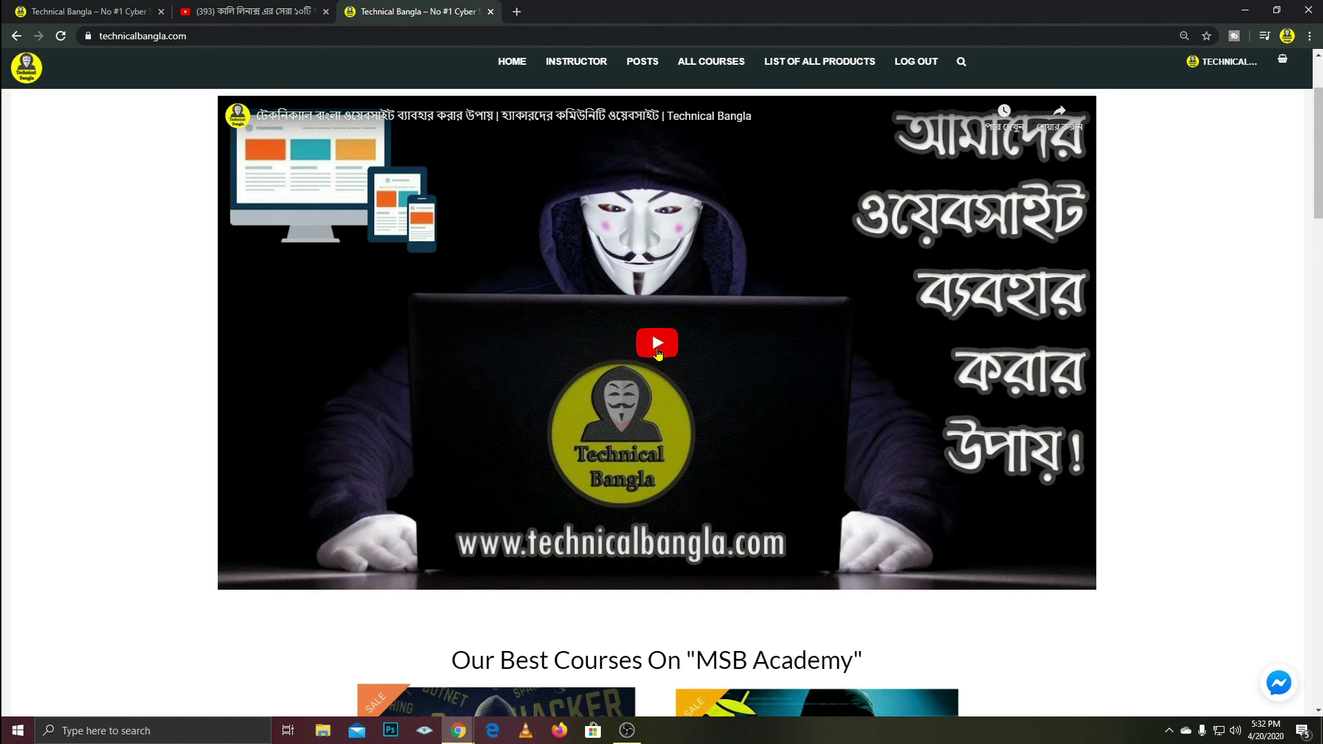
scroll(657, 354, "up", 1)
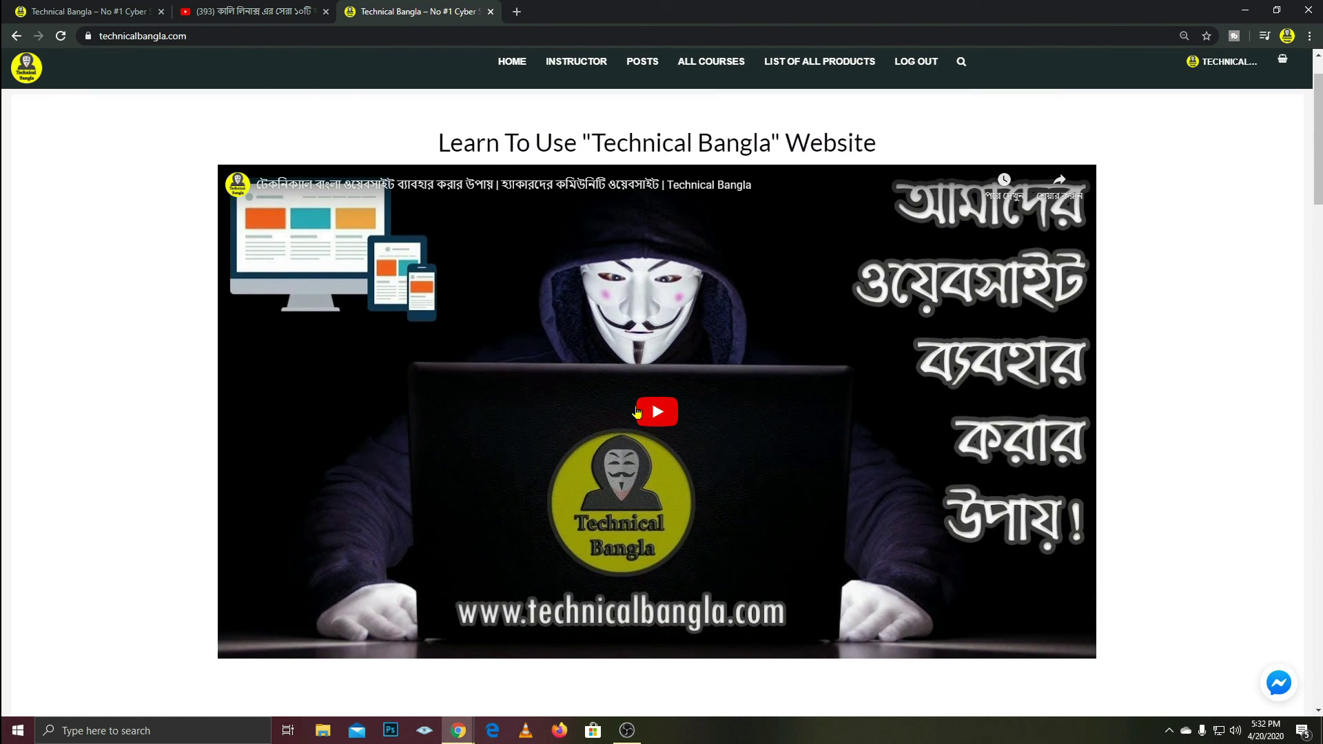
left_click(331, 632)
left_click_drag(378, 635, 449, 635)
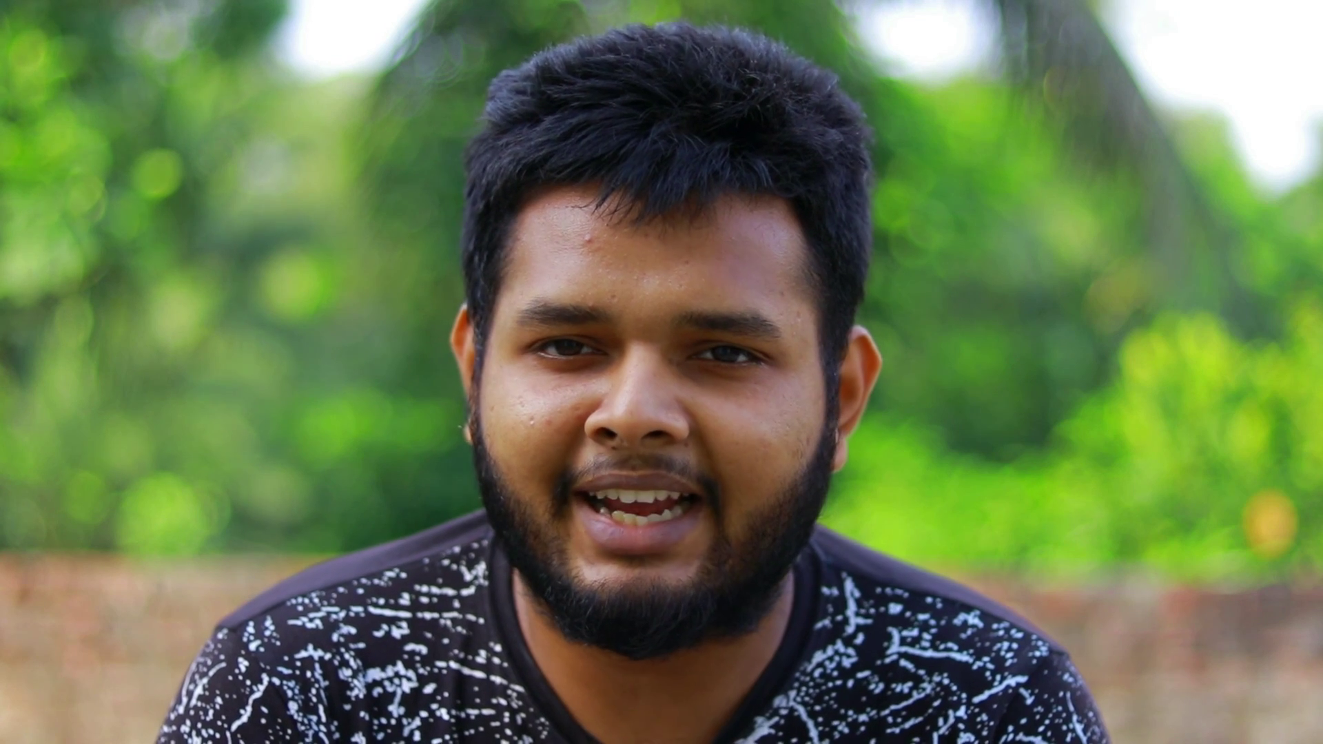